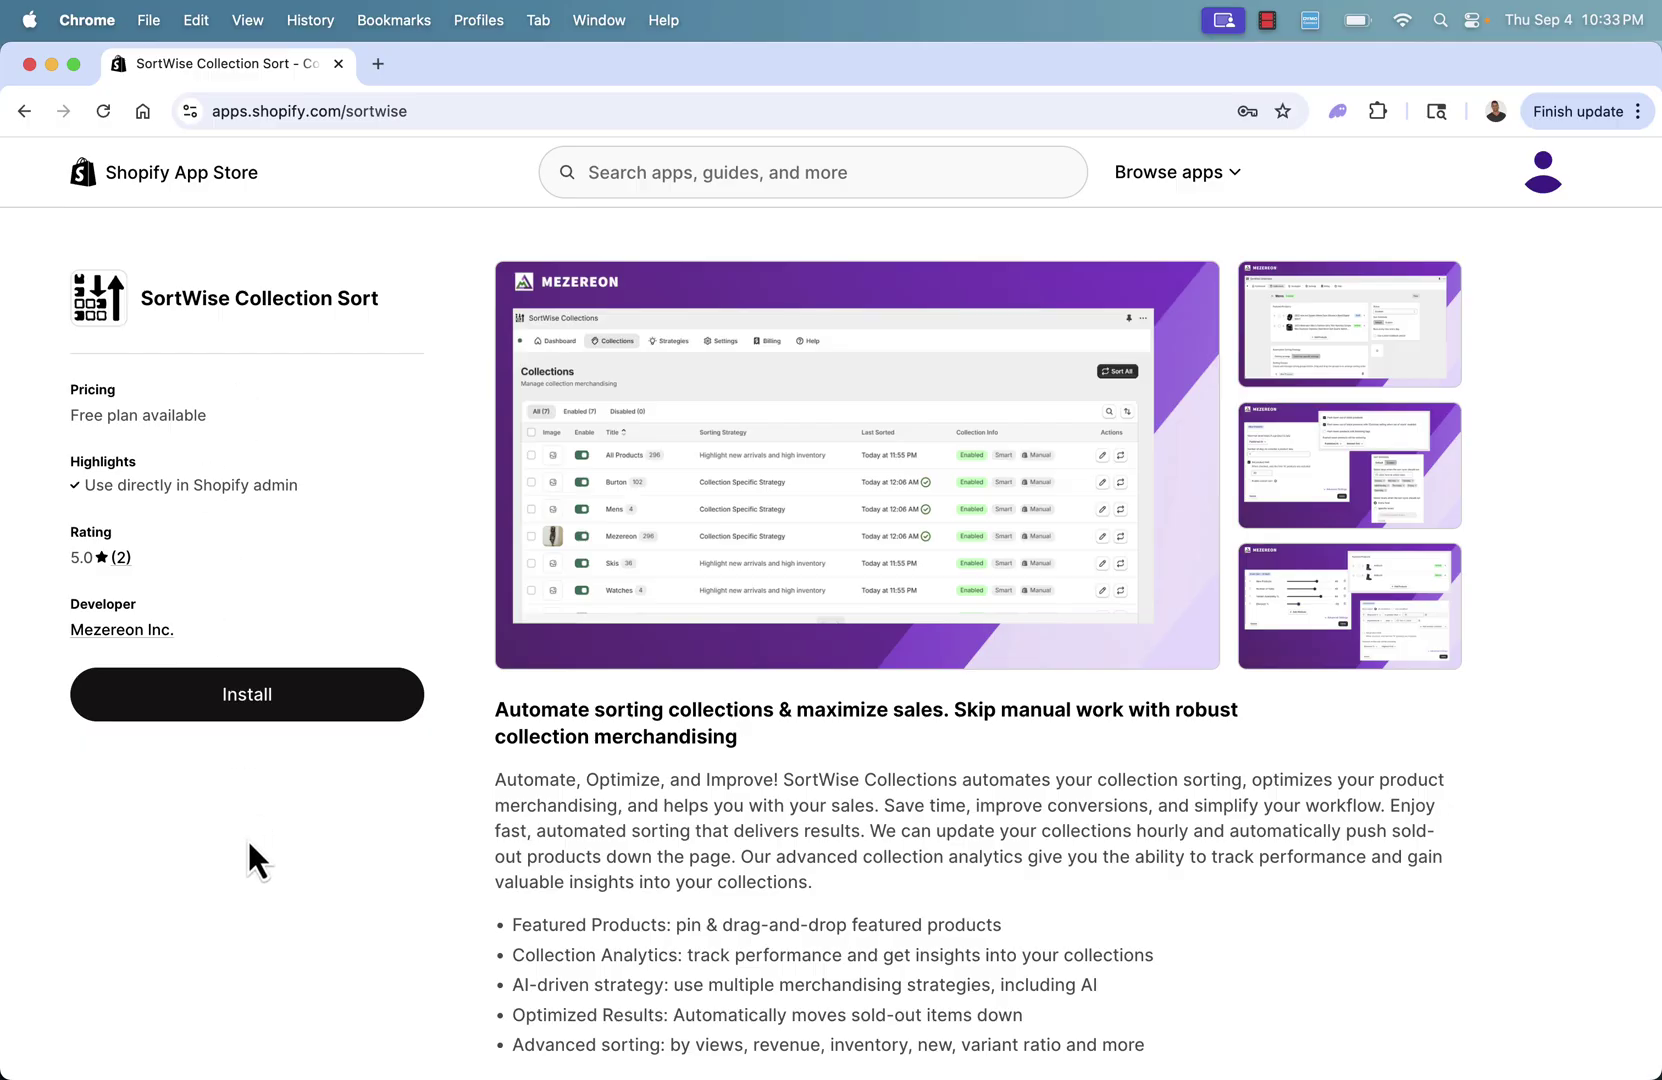
# Skim the SortWise listing description, then enlarge its main Collections-table screenshot
pyautogui.scroll(-1, 248, 840)
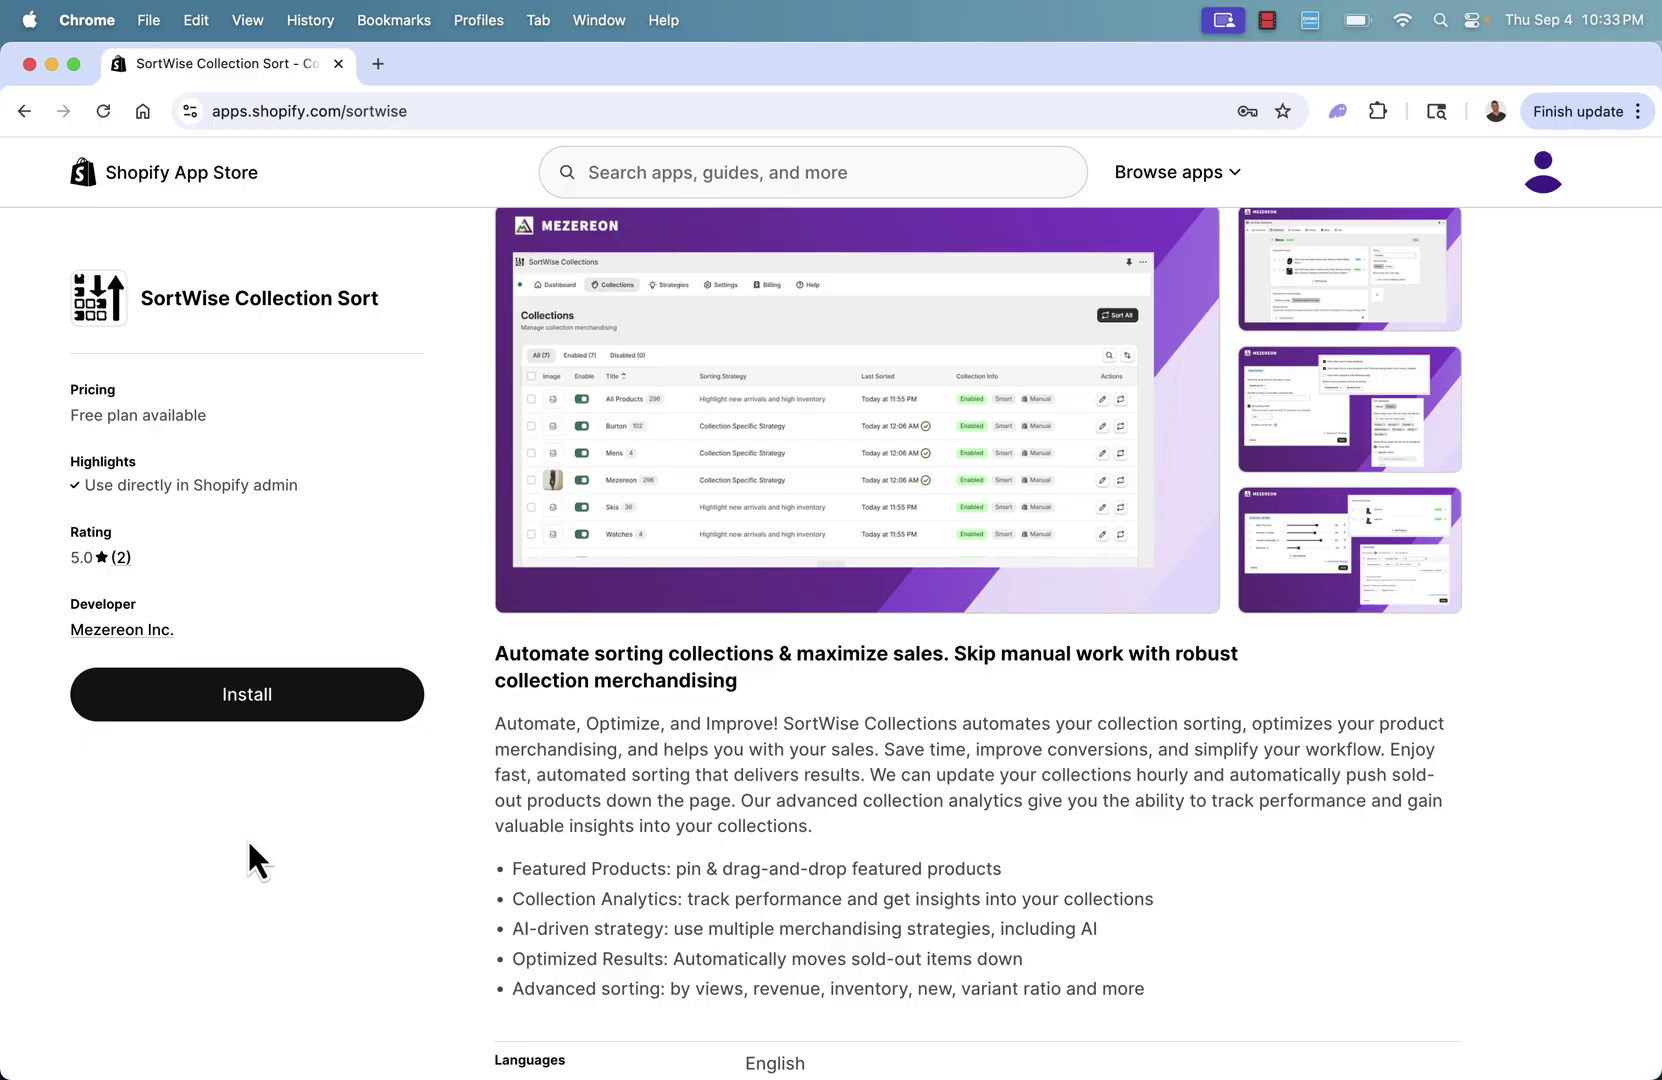
pyautogui.scroll(1, 247, 837)
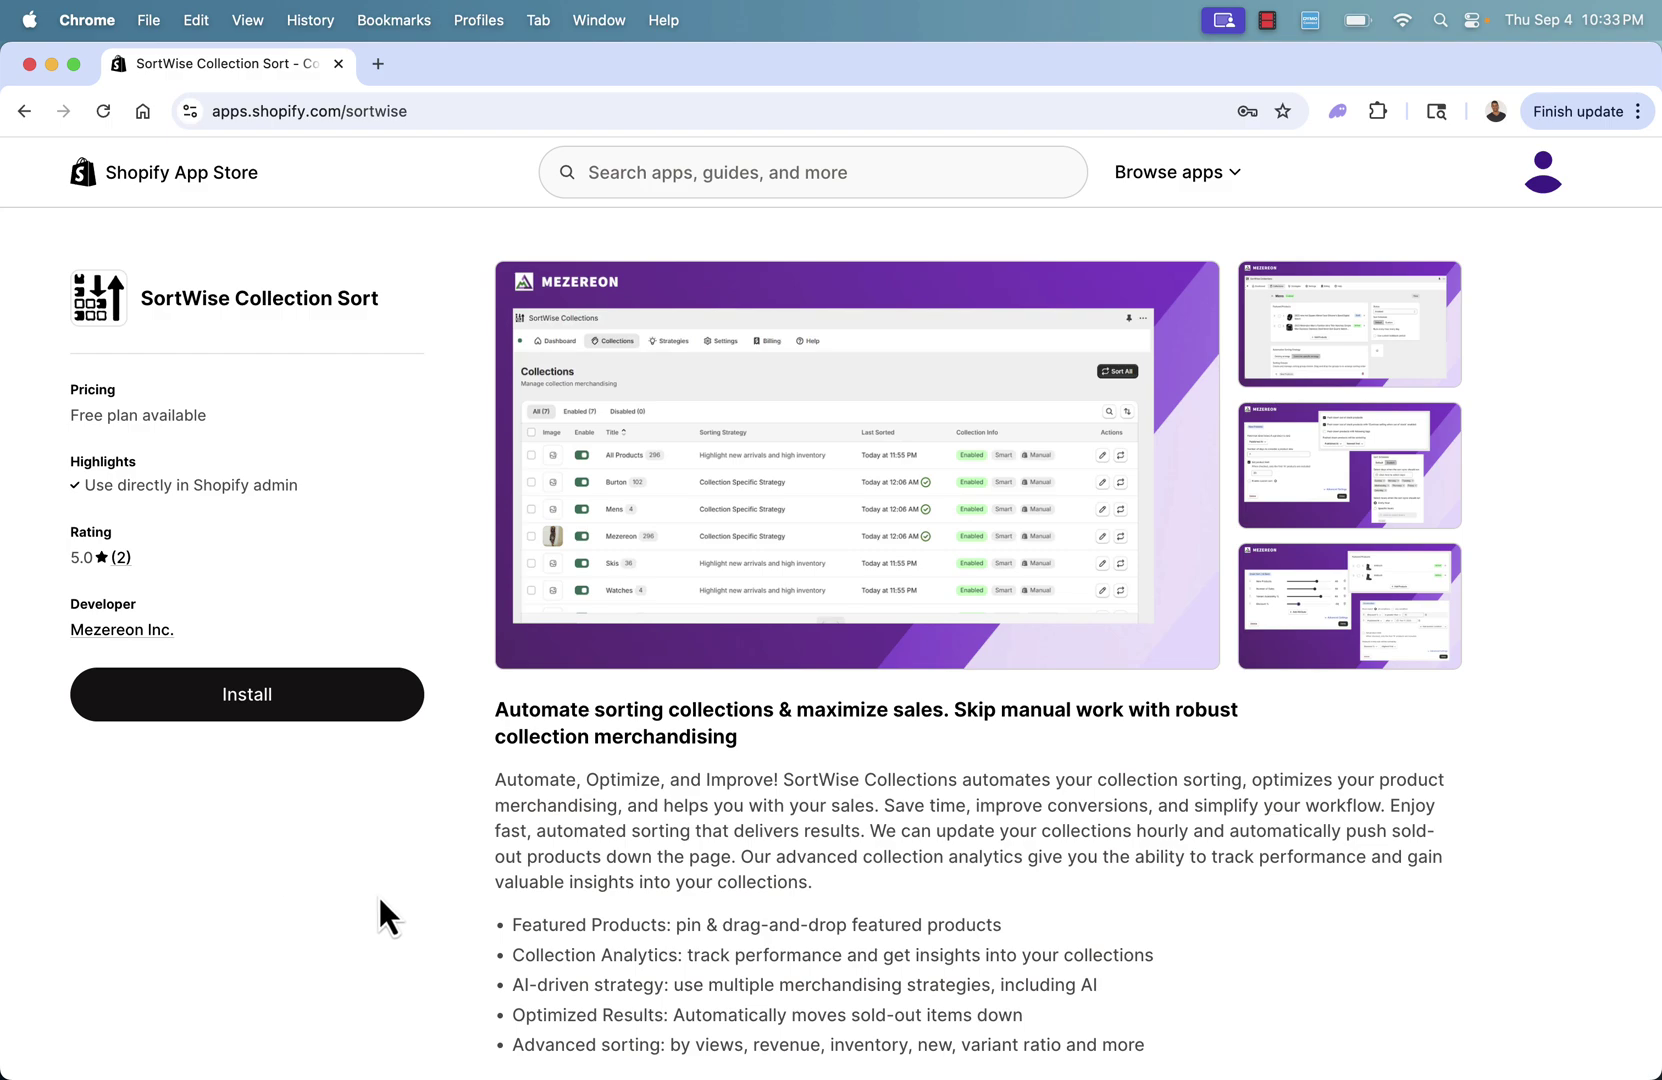
pyautogui.click(760, 540)
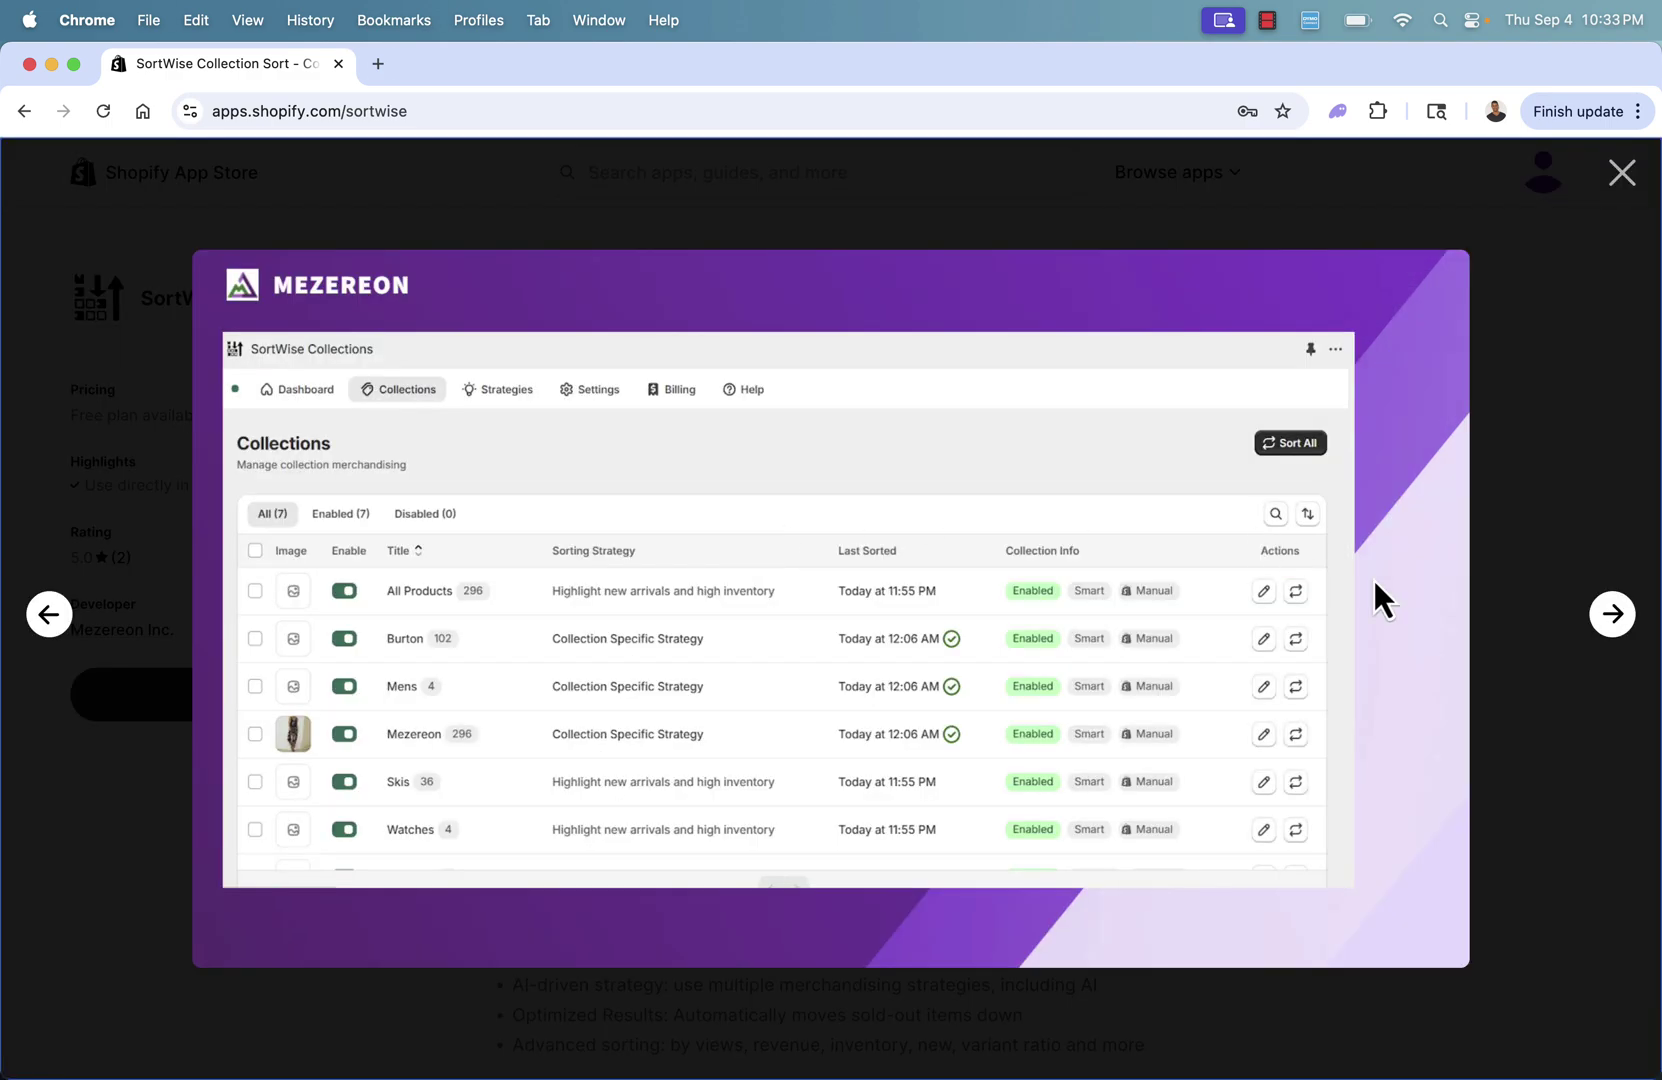
# Page through the screenshots, including settings/schedule and Smart Sort, then close the viewer
pyautogui.click(1610, 620)
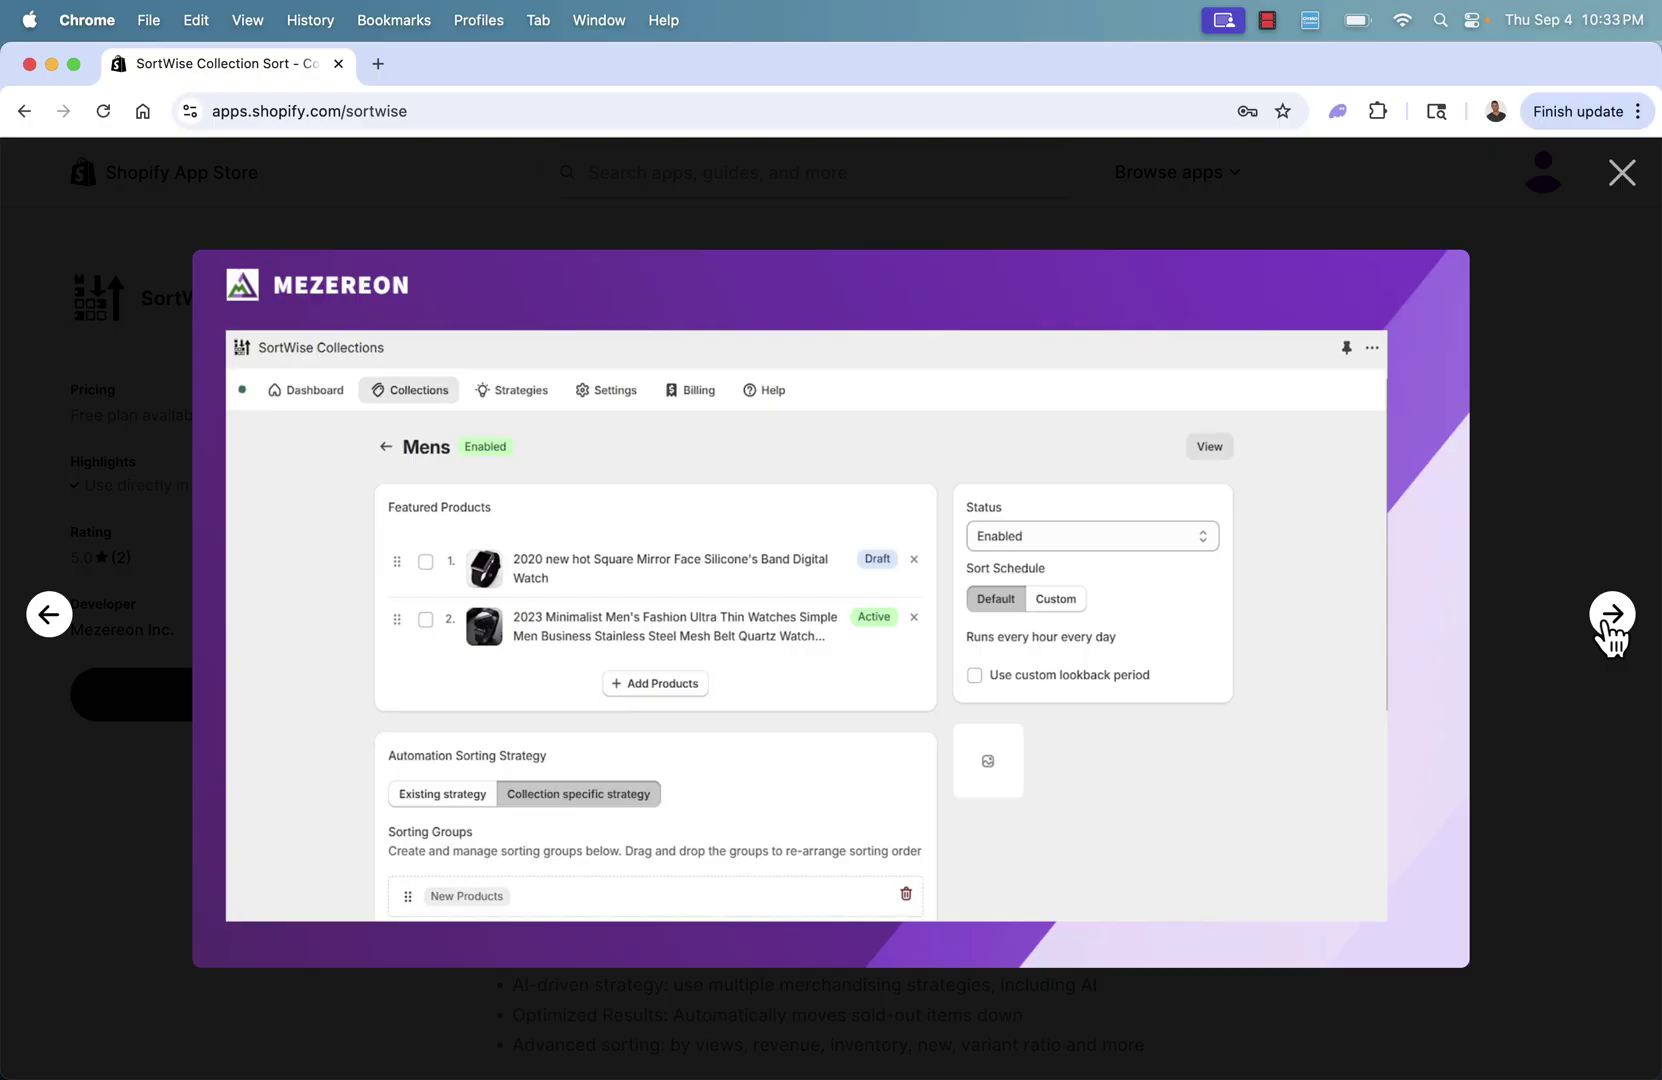
pyautogui.click(1610, 620)
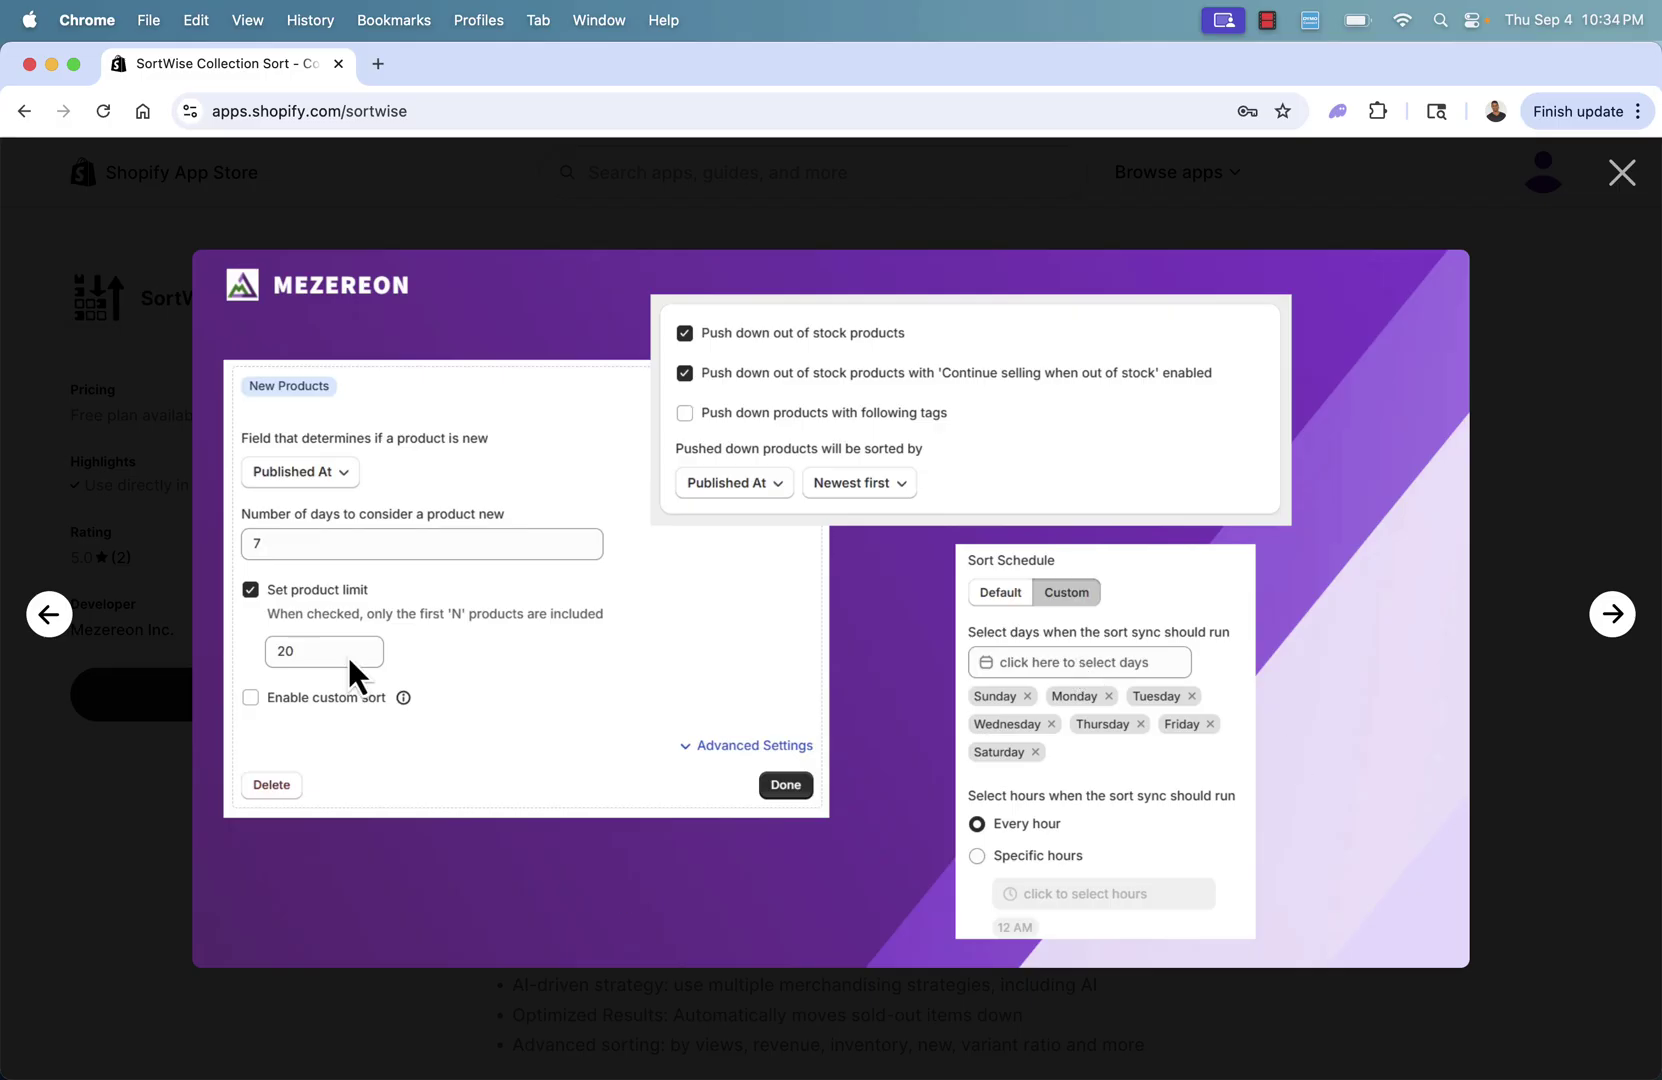
pyautogui.click(1630, 610)
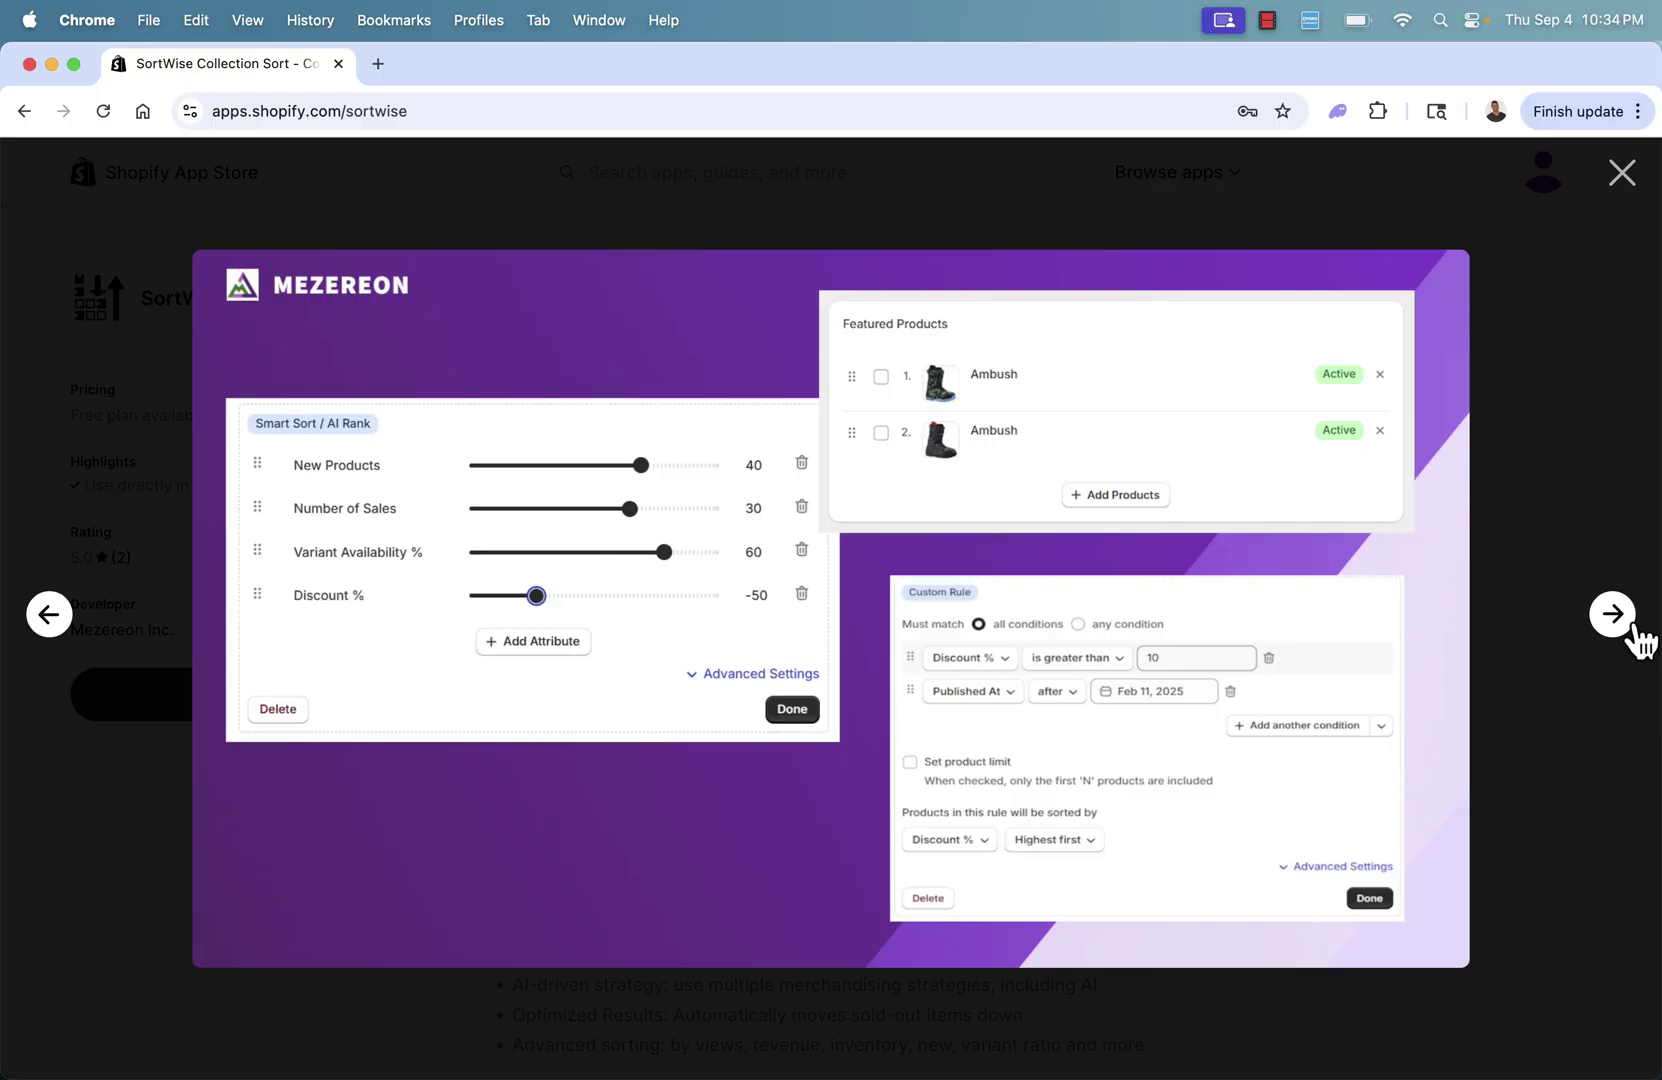
pyautogui.click(1607, 605)
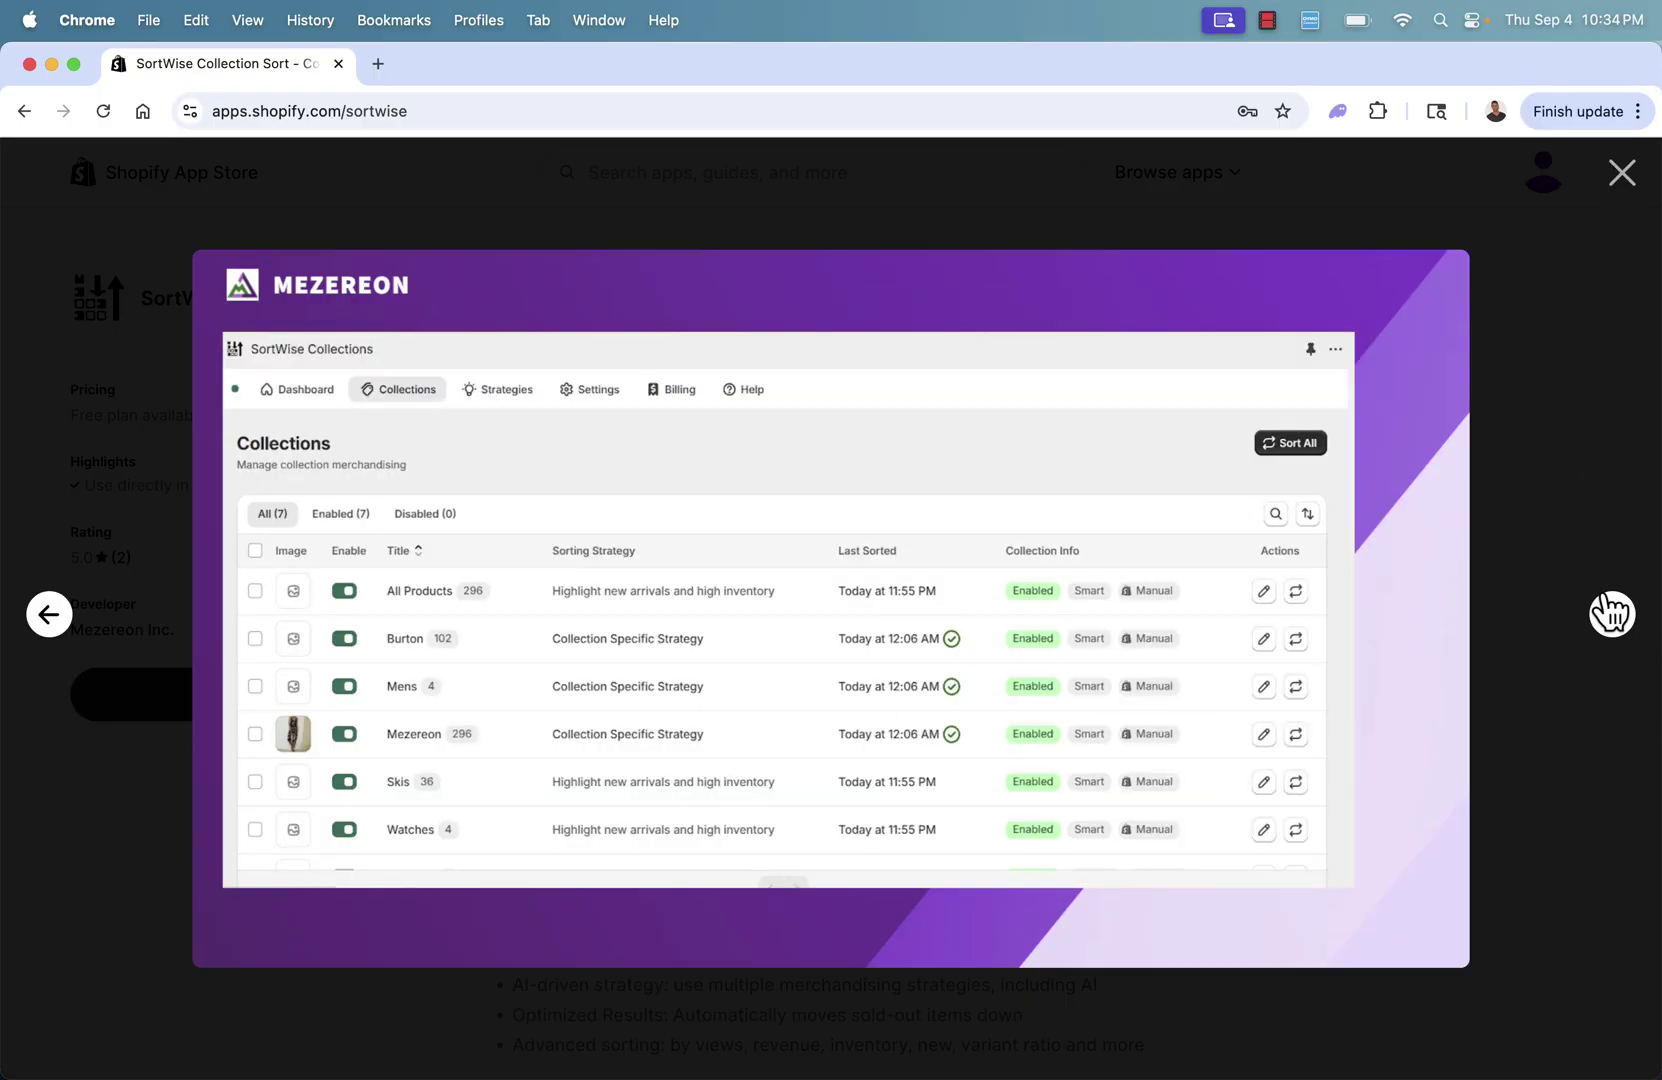
pyautogui.click(1646, 178)
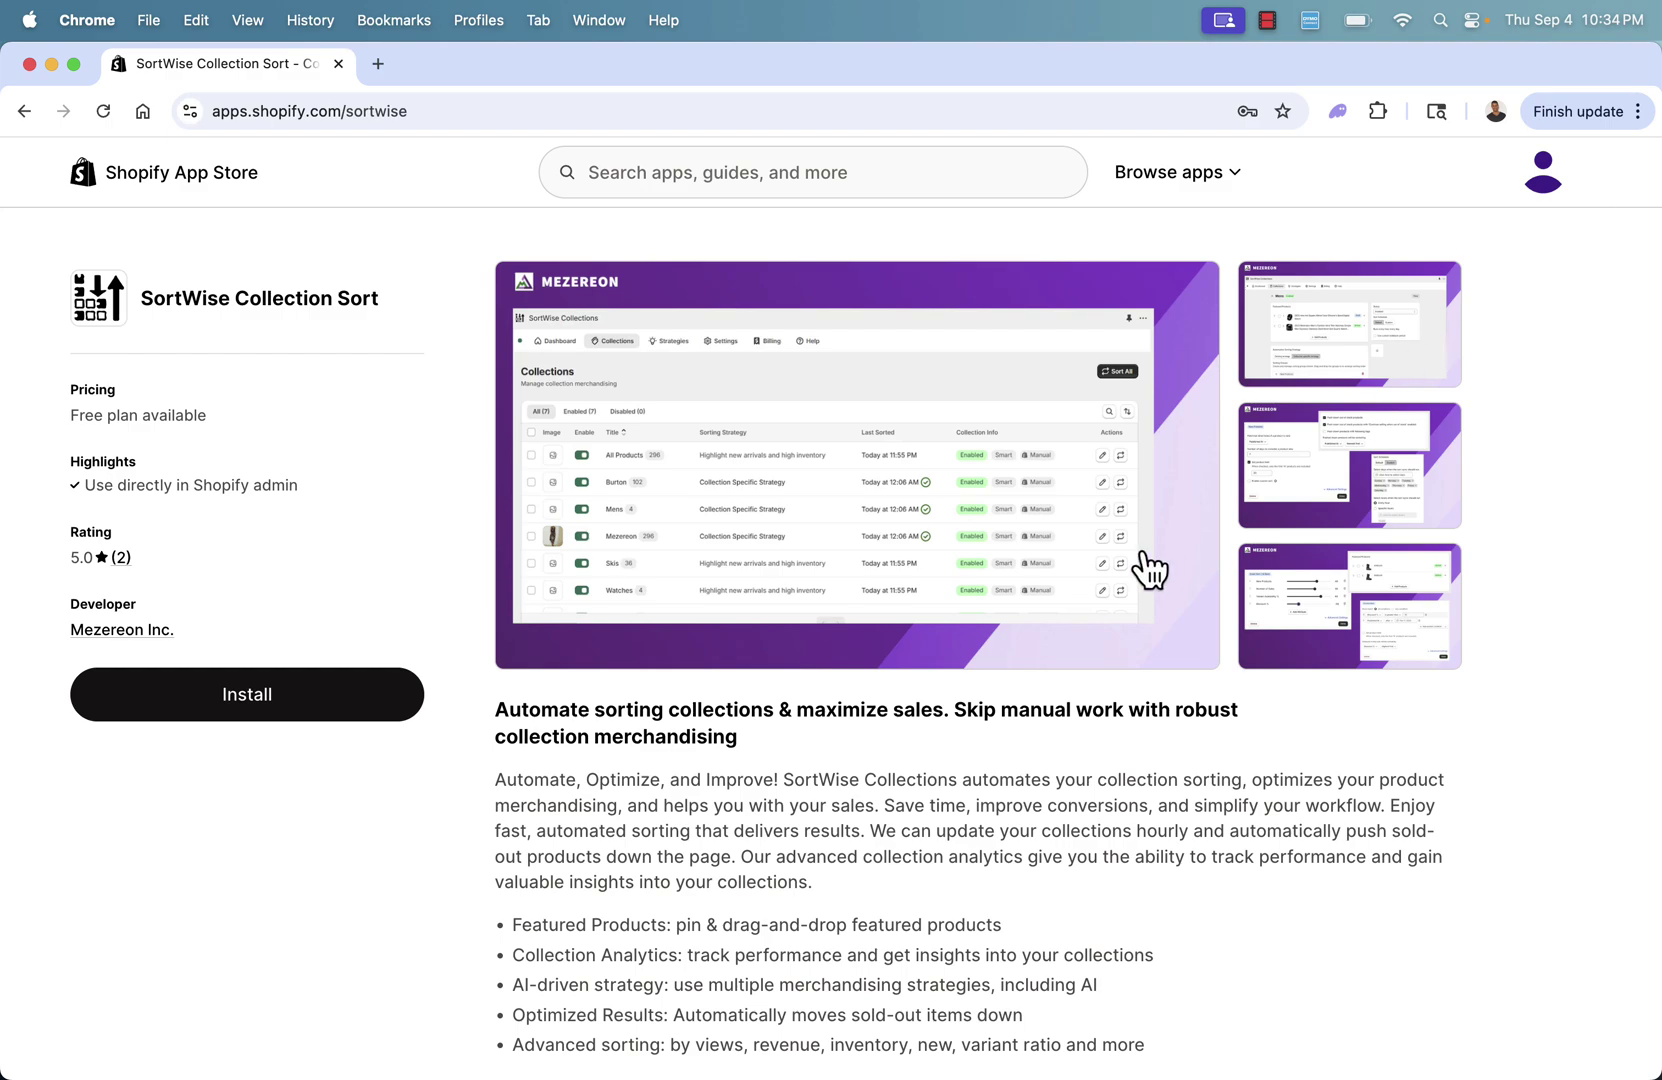
pyautogui.scroll(-4, 560, 935)
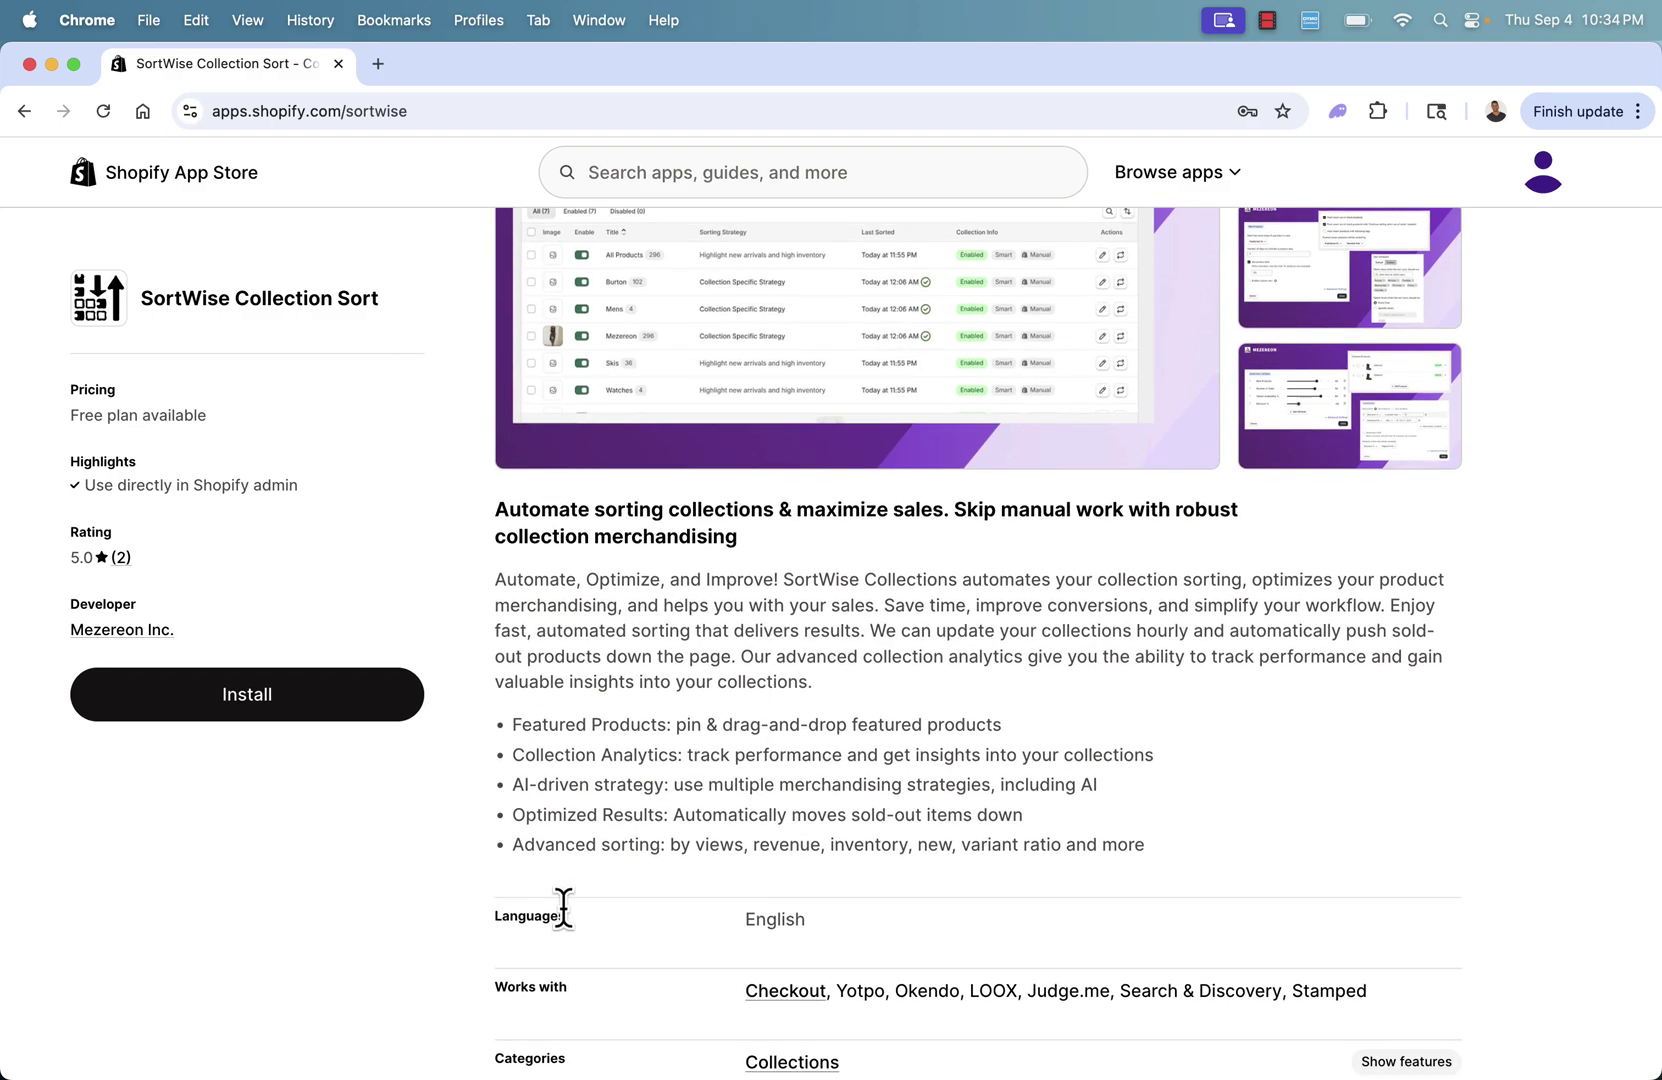
pyautogui.scroll(3, 589, 813)
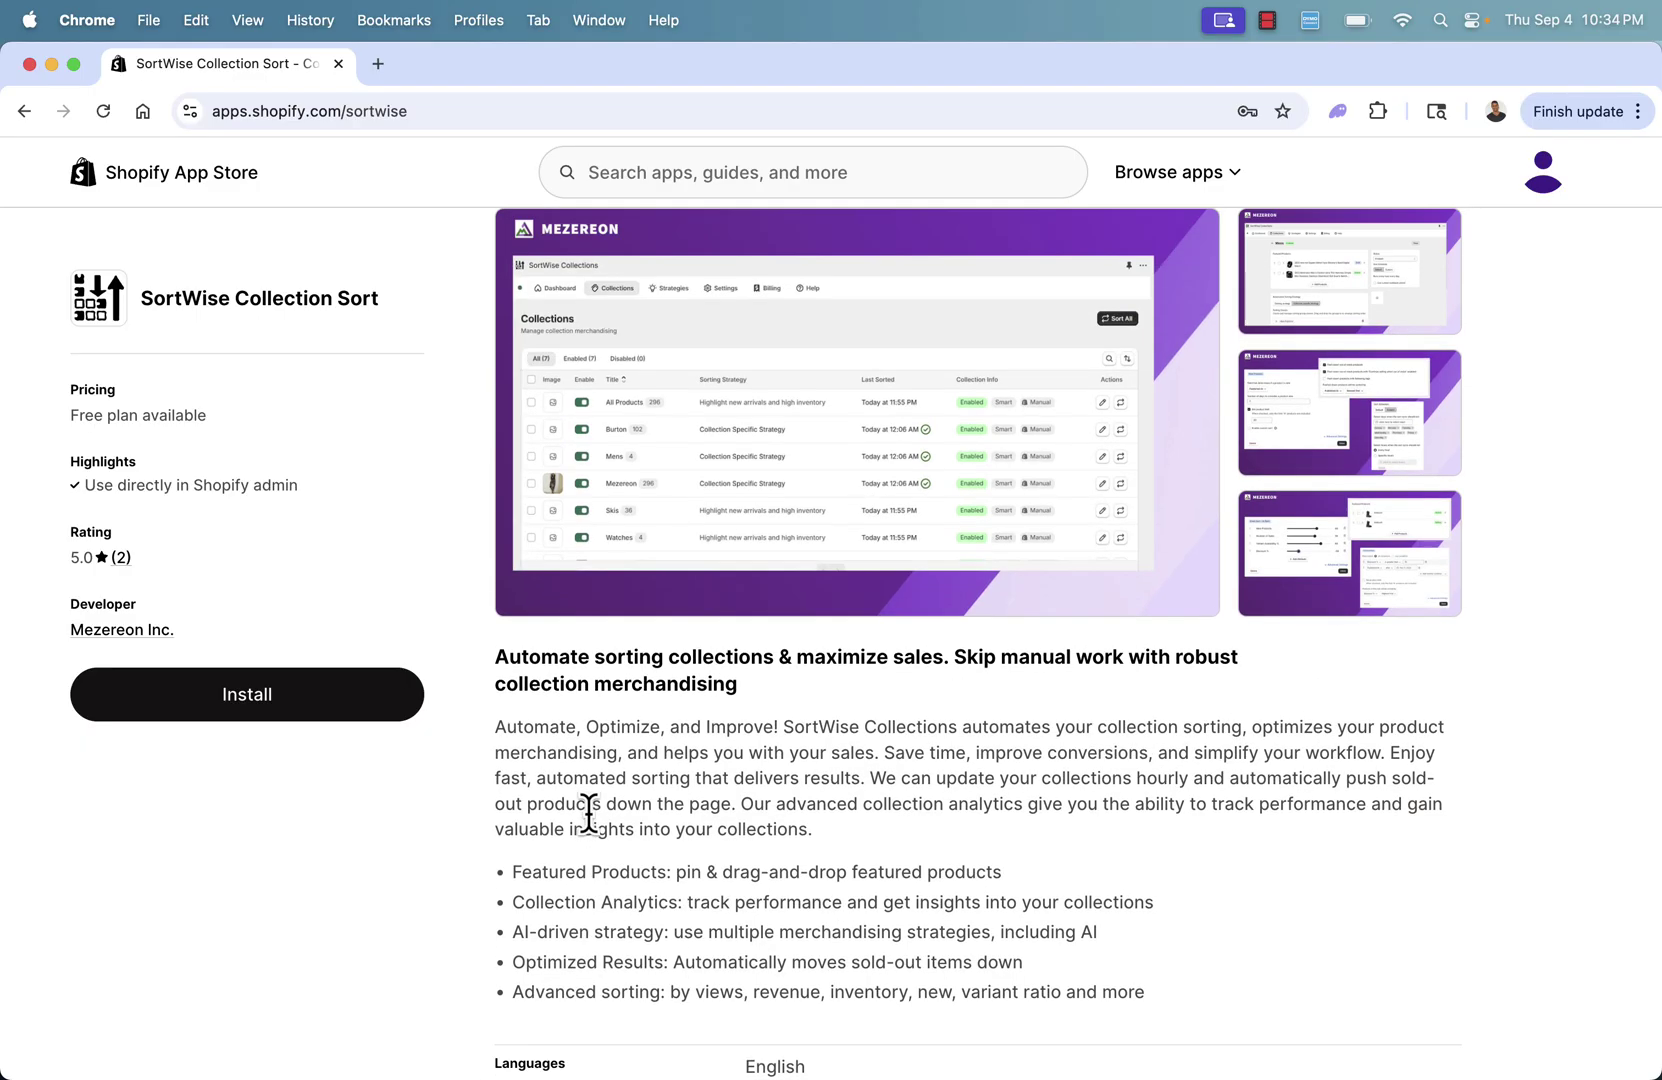
pyautogui.scroll(1, 589, 813)
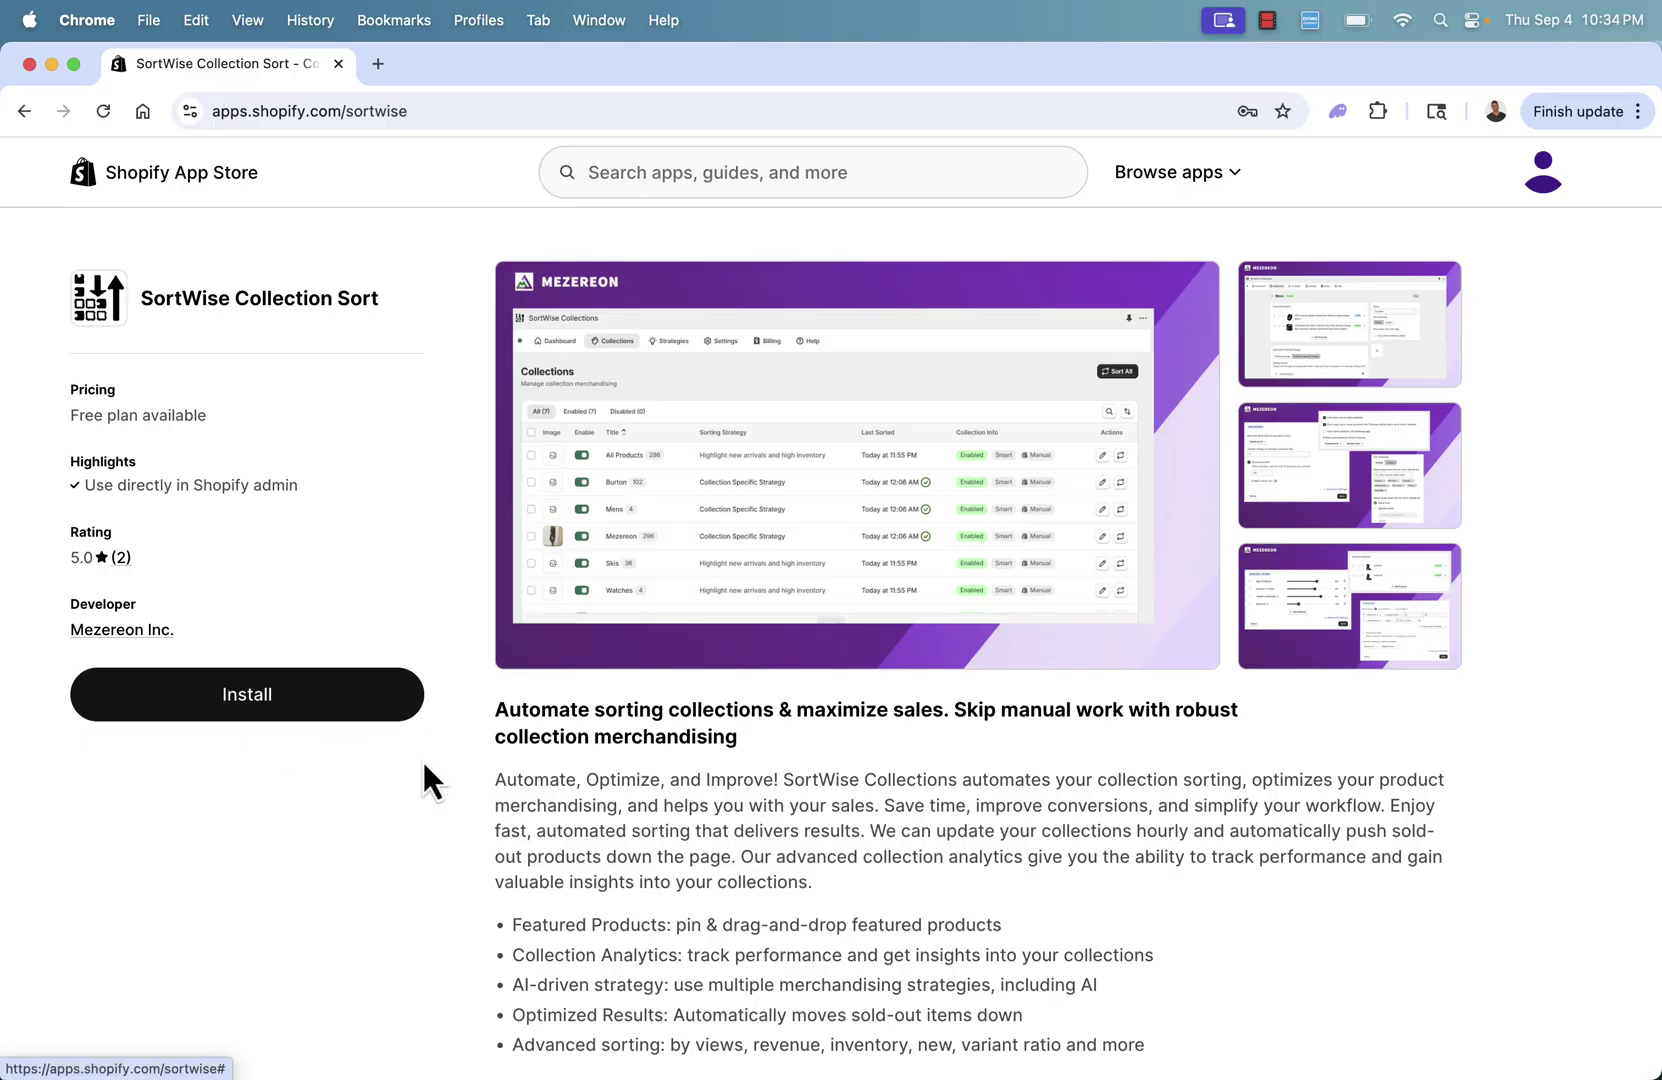
pyautogui.scroll(-5, 422, 760)
pyautogui.scroll(-6, 579, 754)
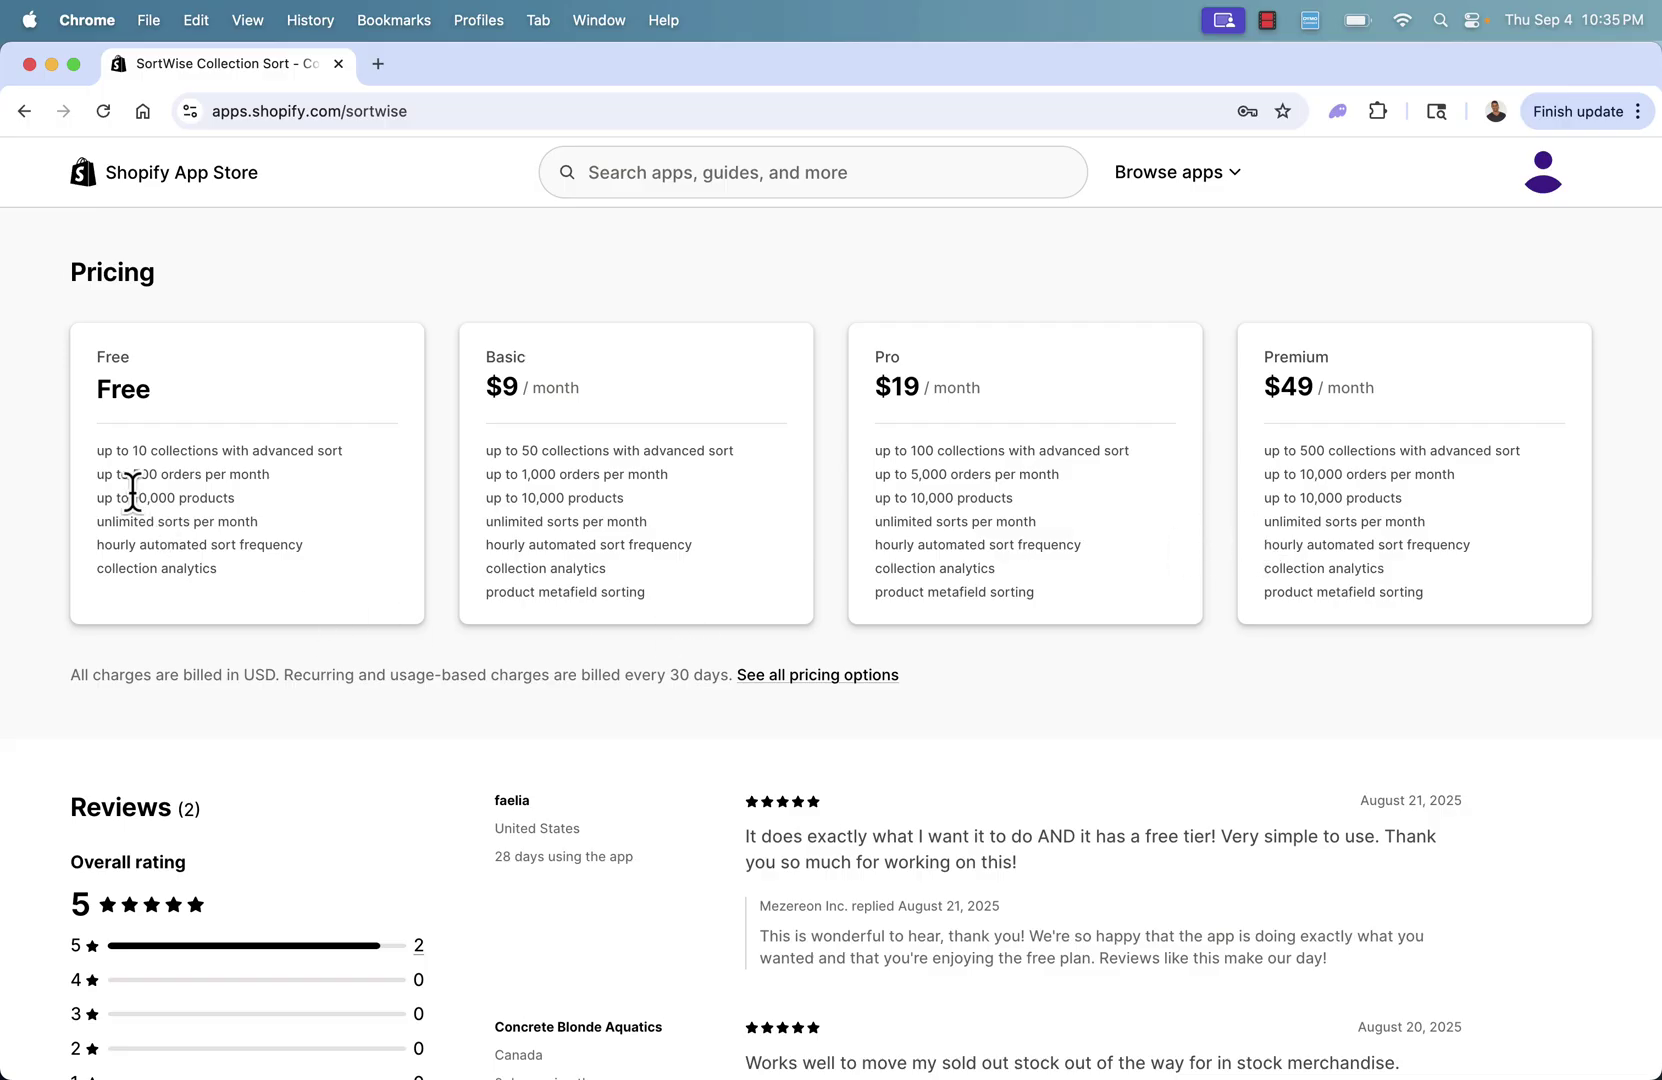
pyautogui.scroll(2, 132, 490)
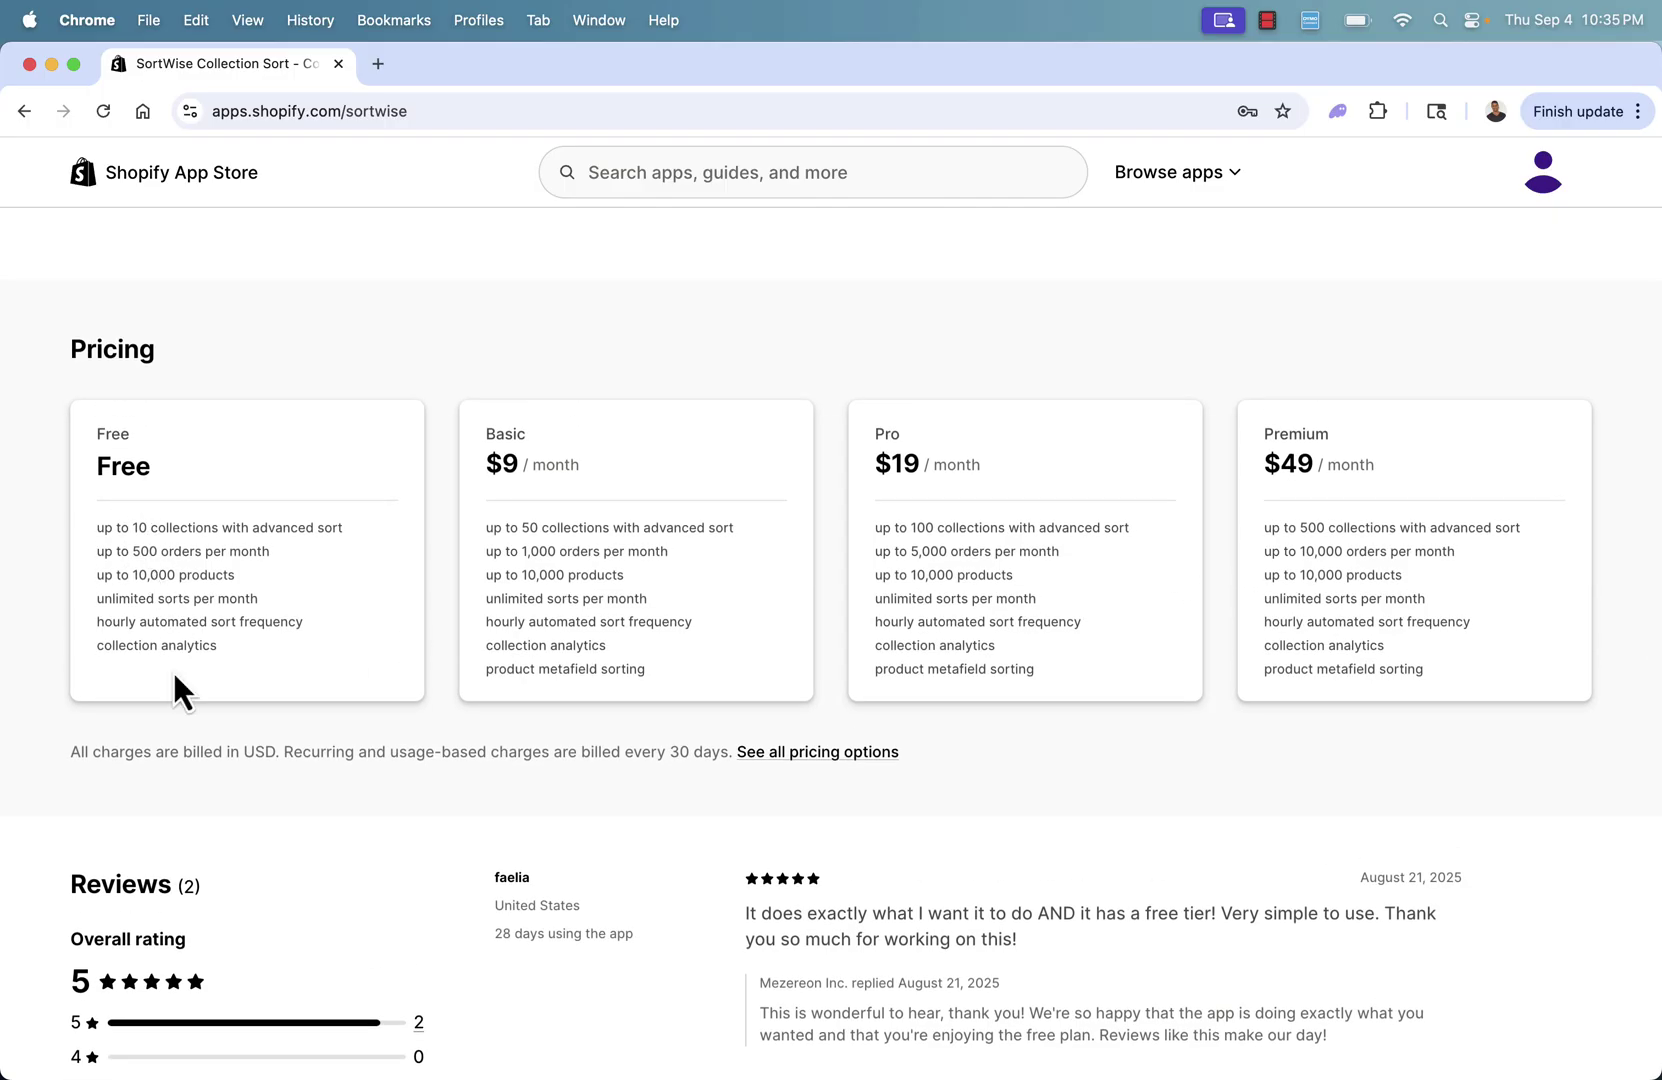
pyautogui.scroll(10, 171, 642)
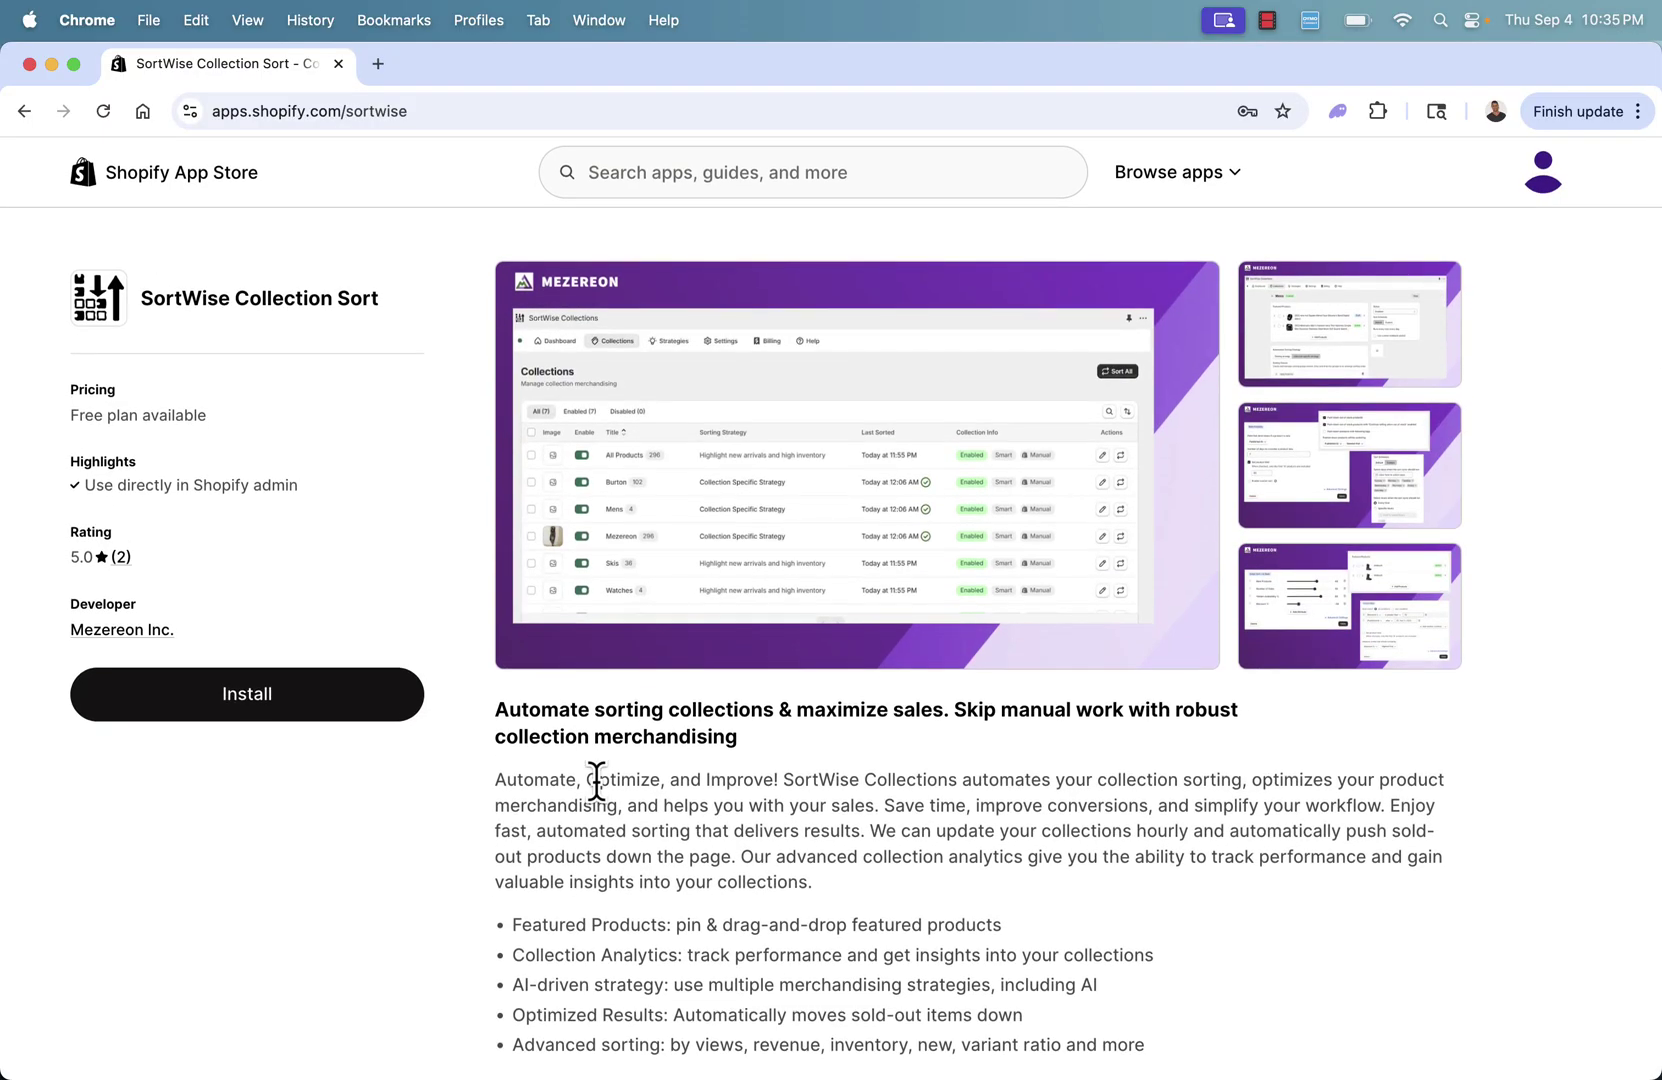
# Install SortWise Collection Sort on the store, approving its data access
pyautogui.click(305, 714)
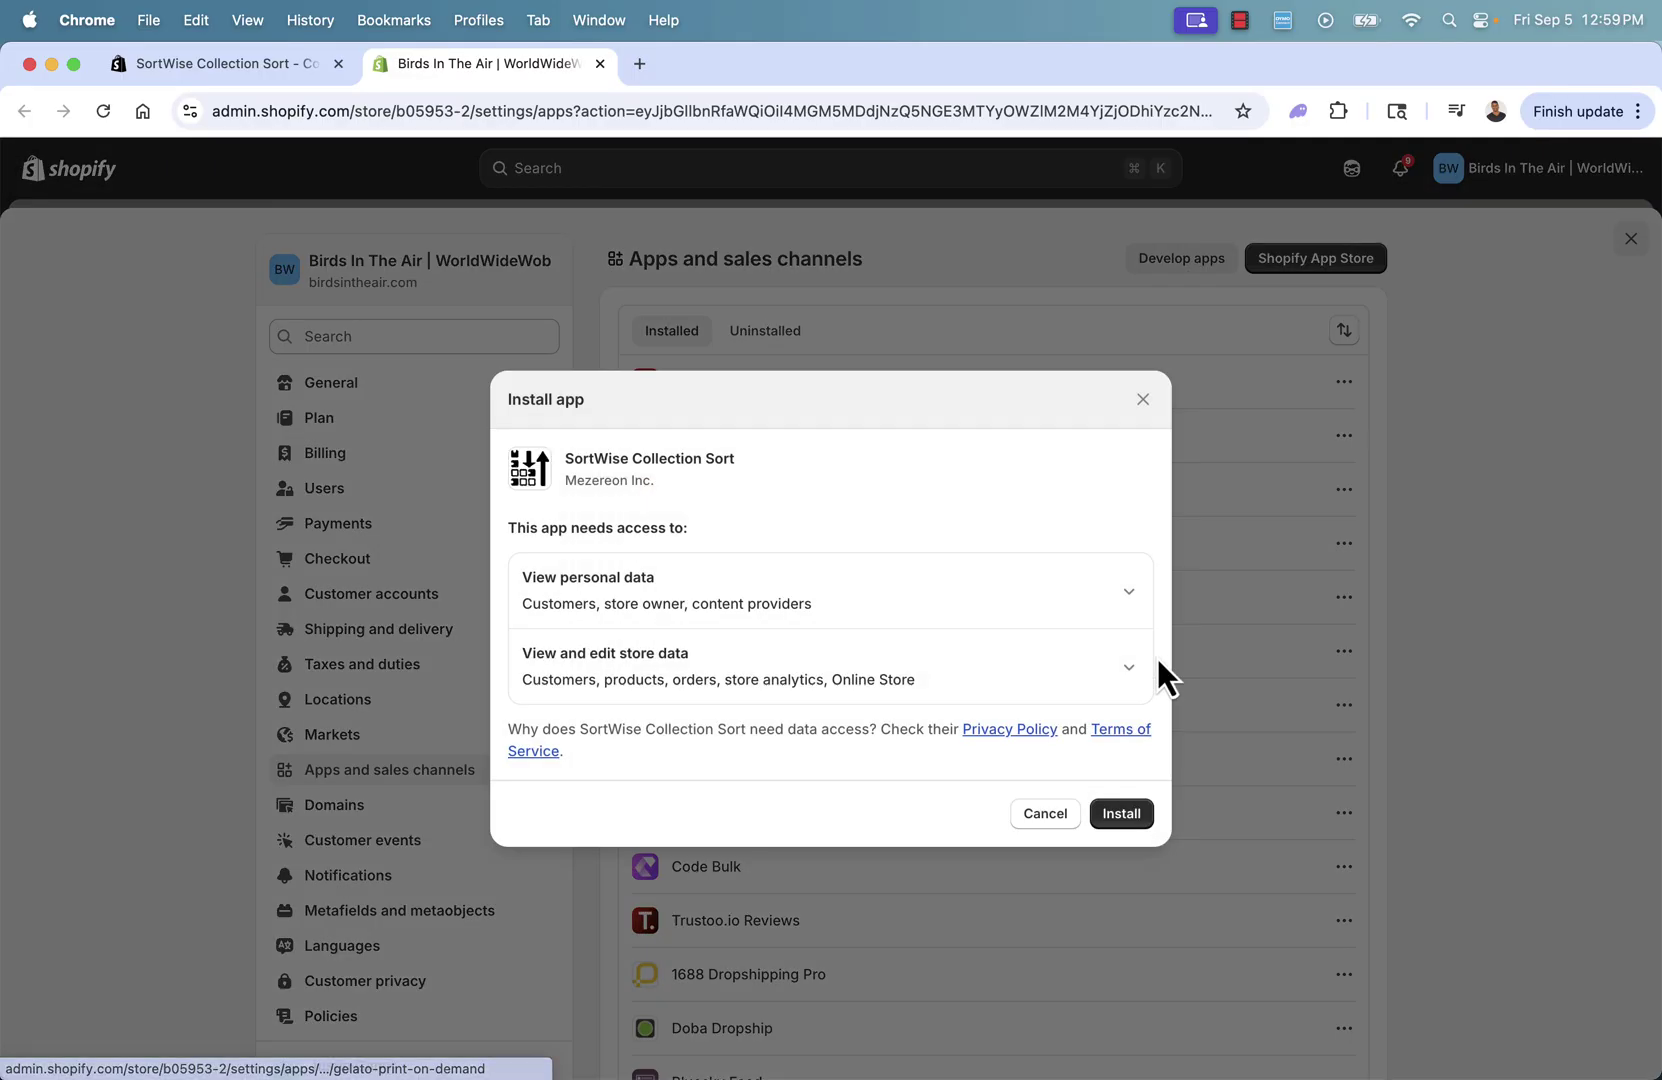
pyautogui.click(1134, 820)
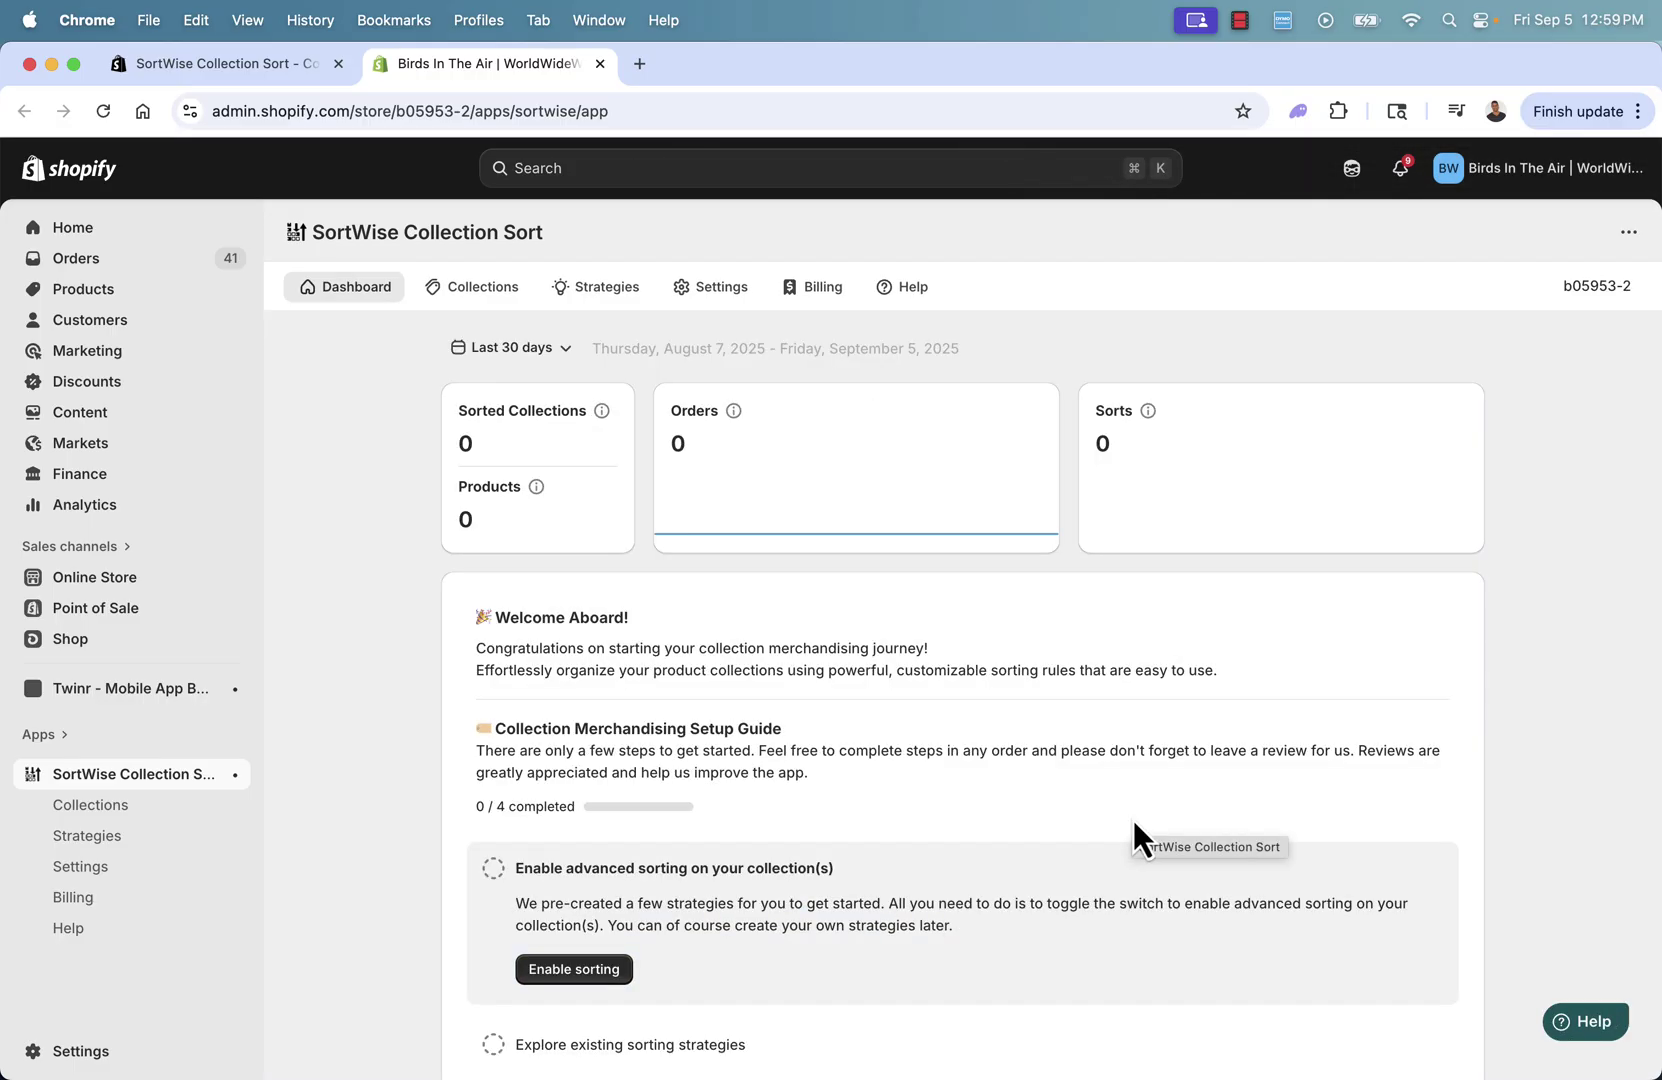
pyautogui.moveTo(1132, 817); pyautogui.dragTo(512, 332)
pyautogui.click(375, 480)
pyautogui.click(516, 351)
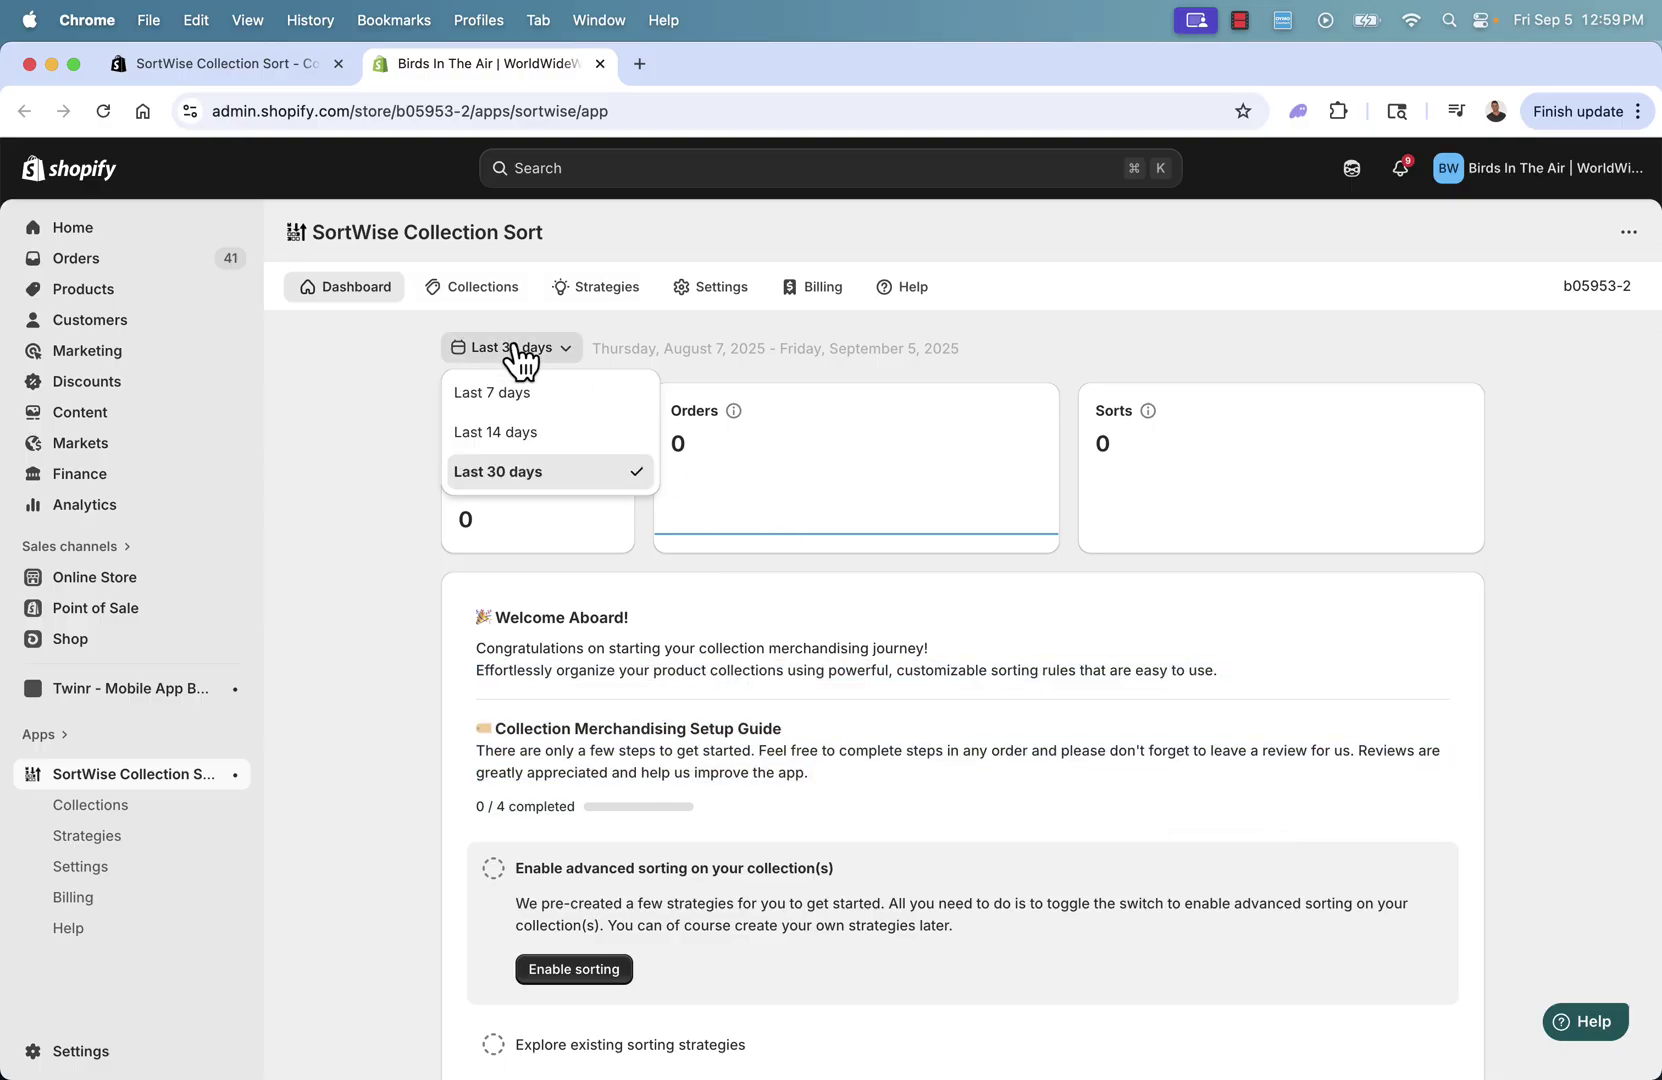
pyautogui.click(407, 465)
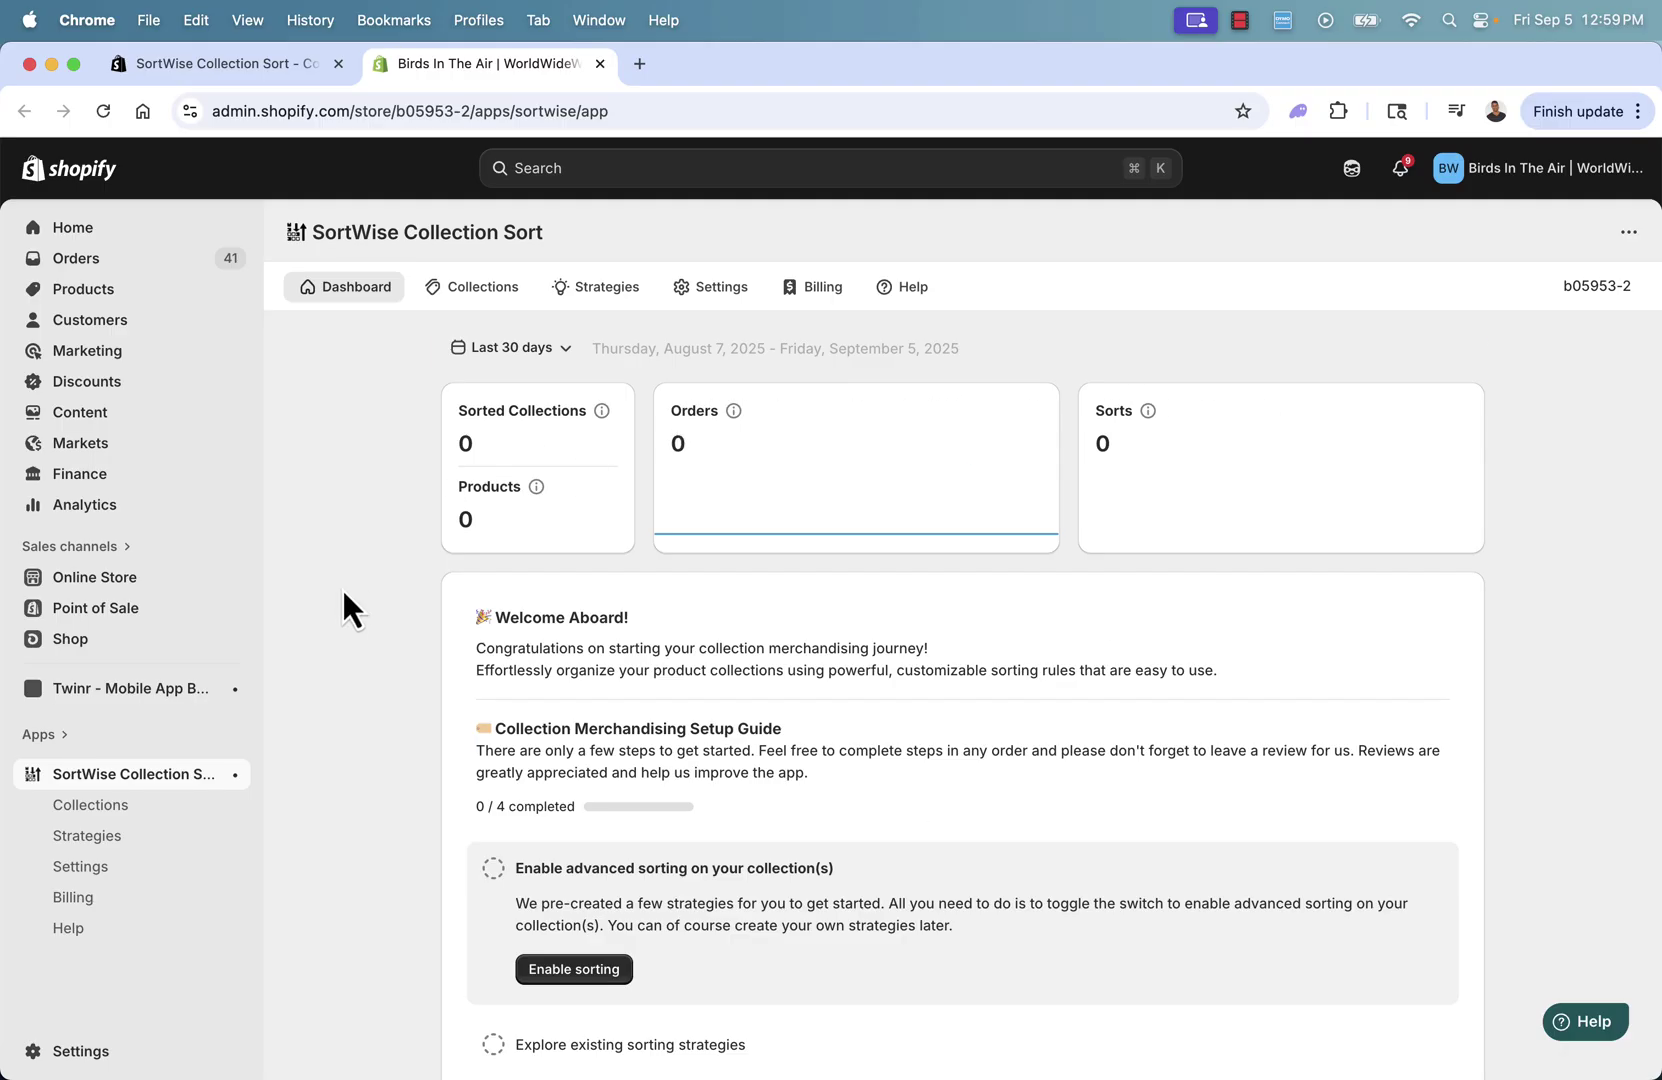
pyautogui.moveTo(730, 414)
pyautogui.scroll(-3, 378, 713)
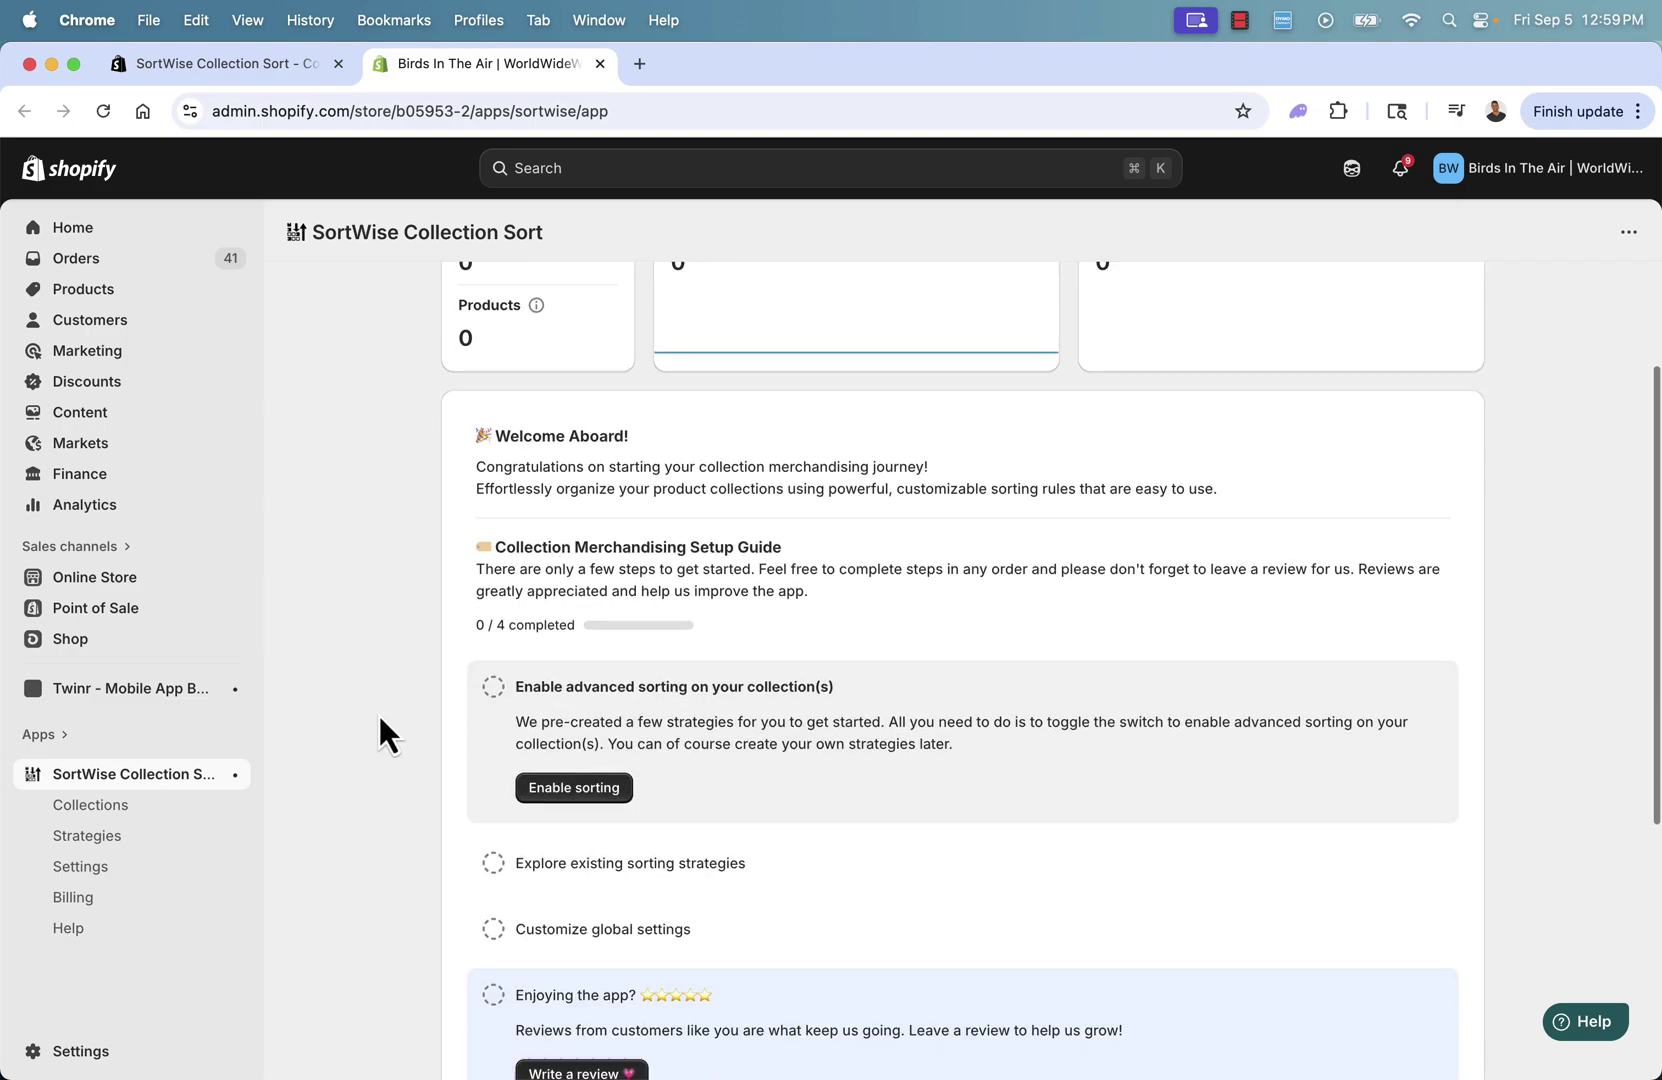
pyautogui.scroll(-2, 380, 719)
pyautogui.scroll(-1, 380, 719)
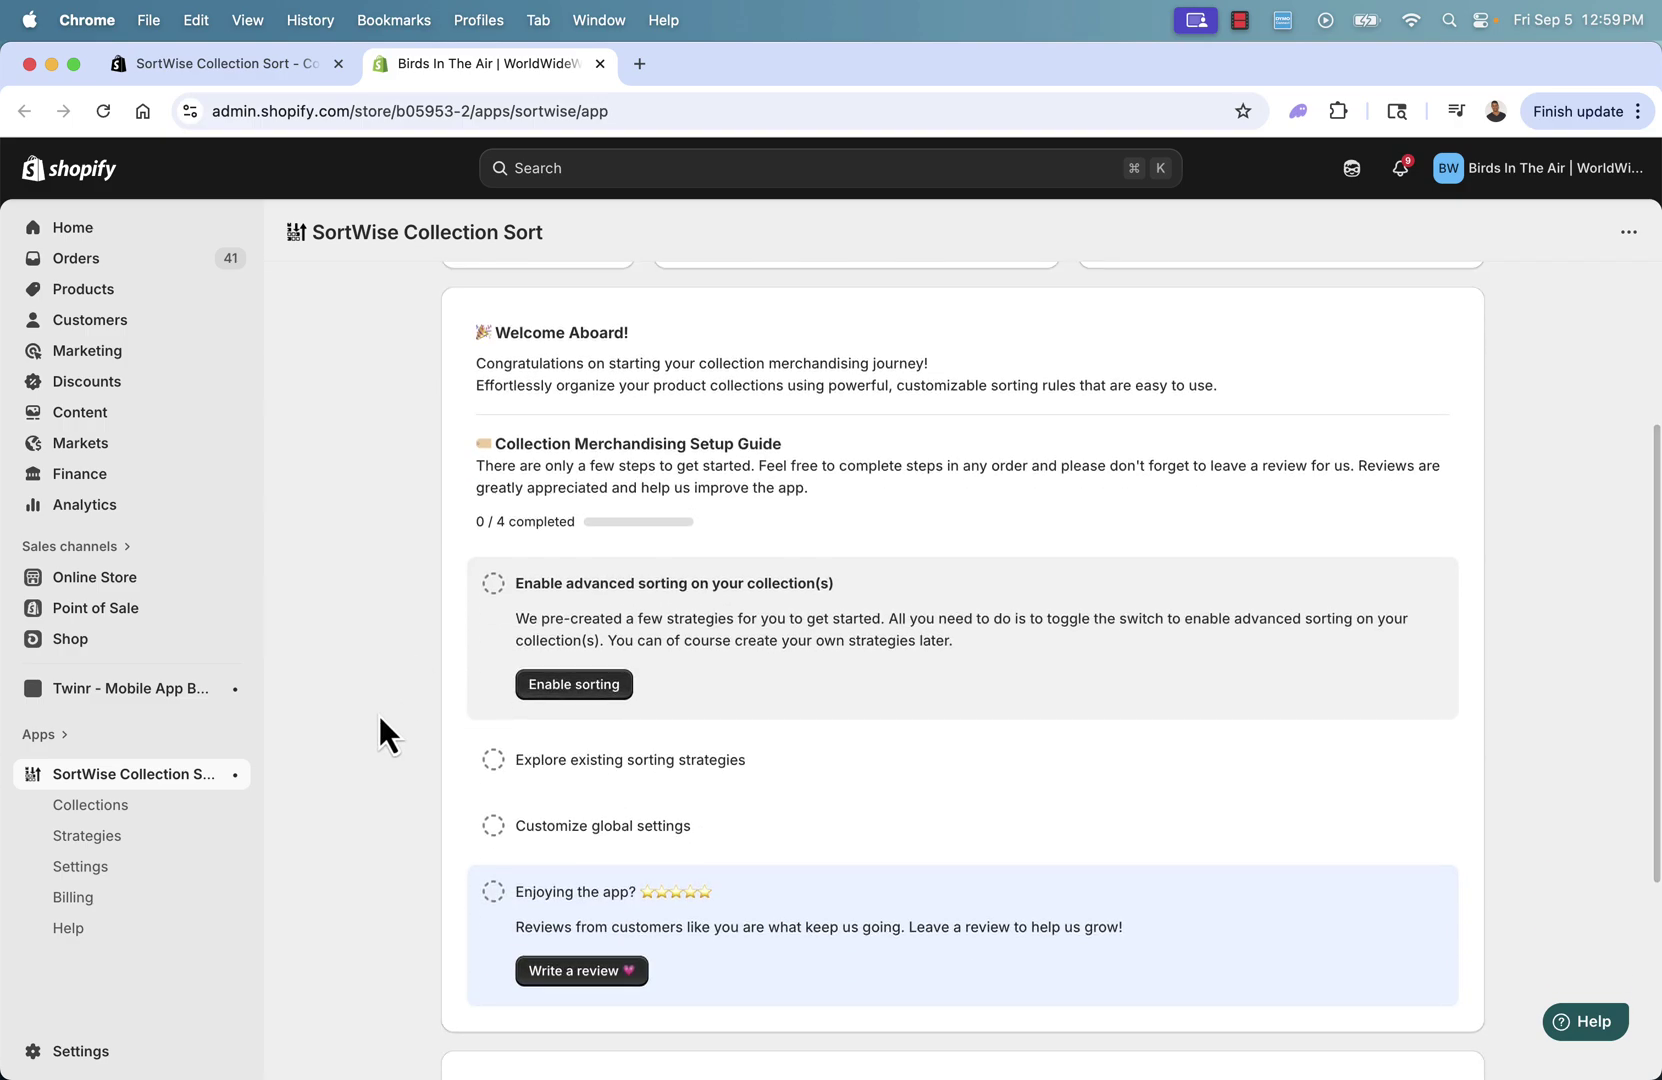
pyautogui.scroll(-1, 378, 713)
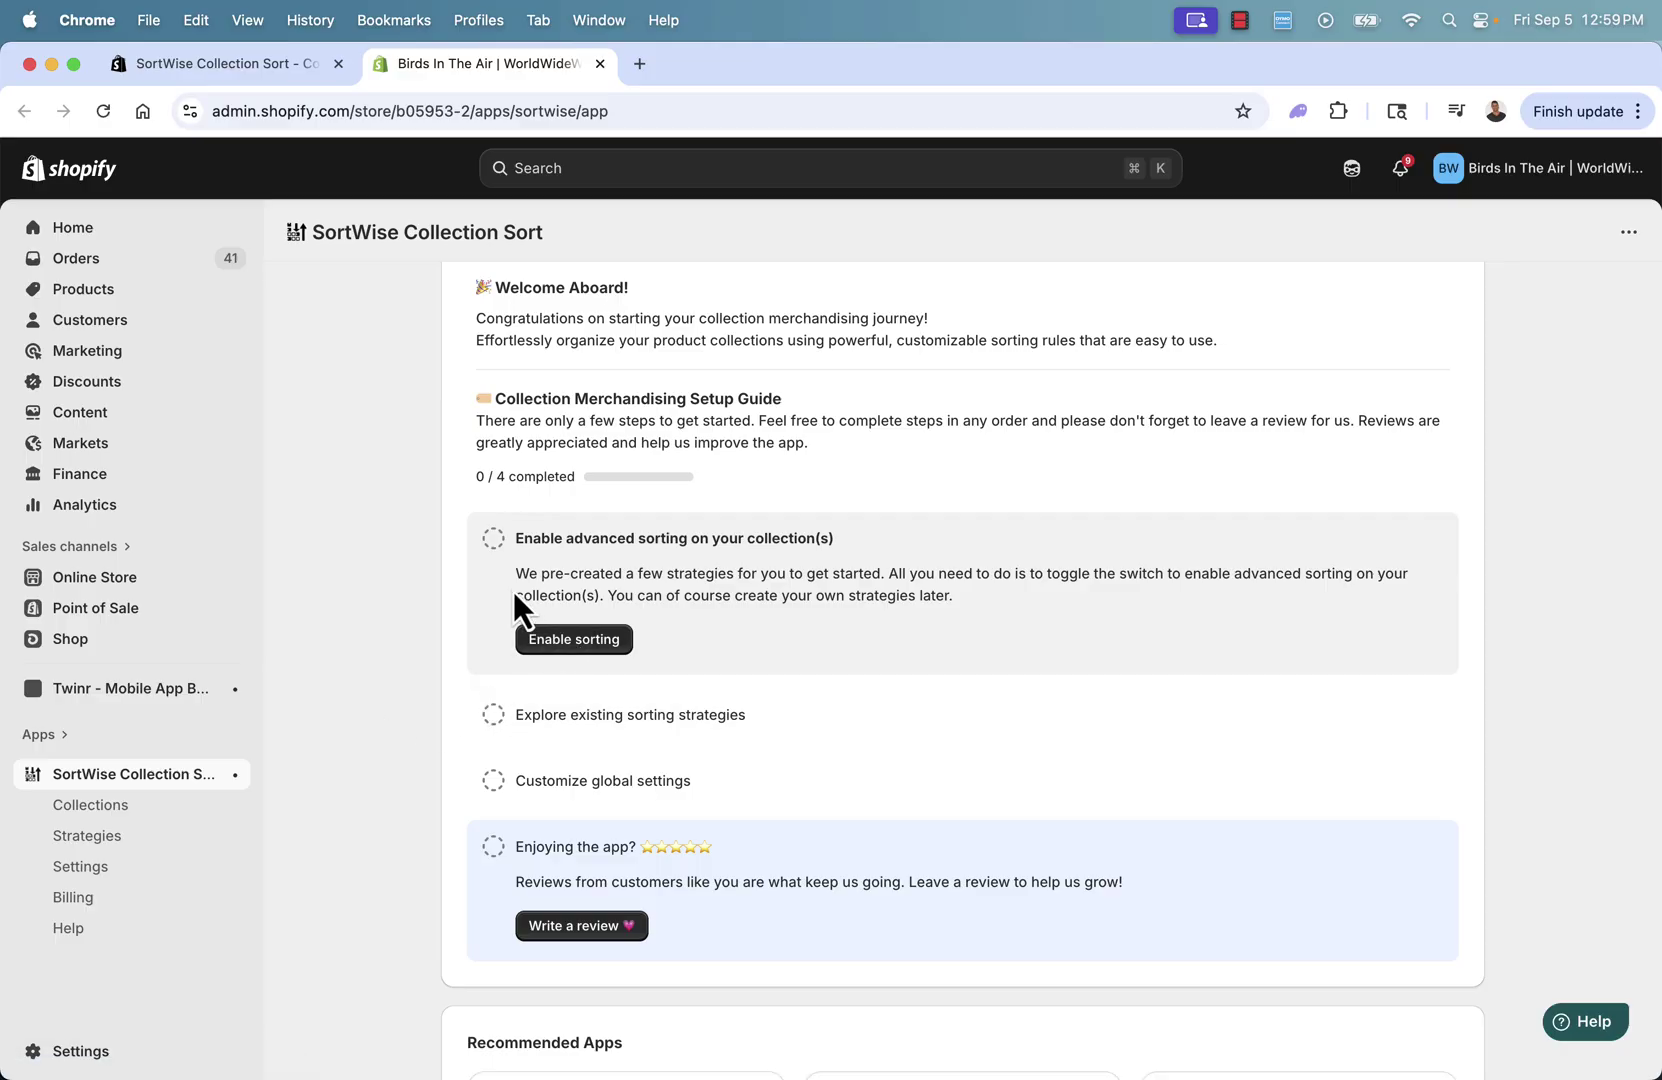
# Select all 10 collections and bulk-enable sorting on them
pyautogui.click(573, 640)
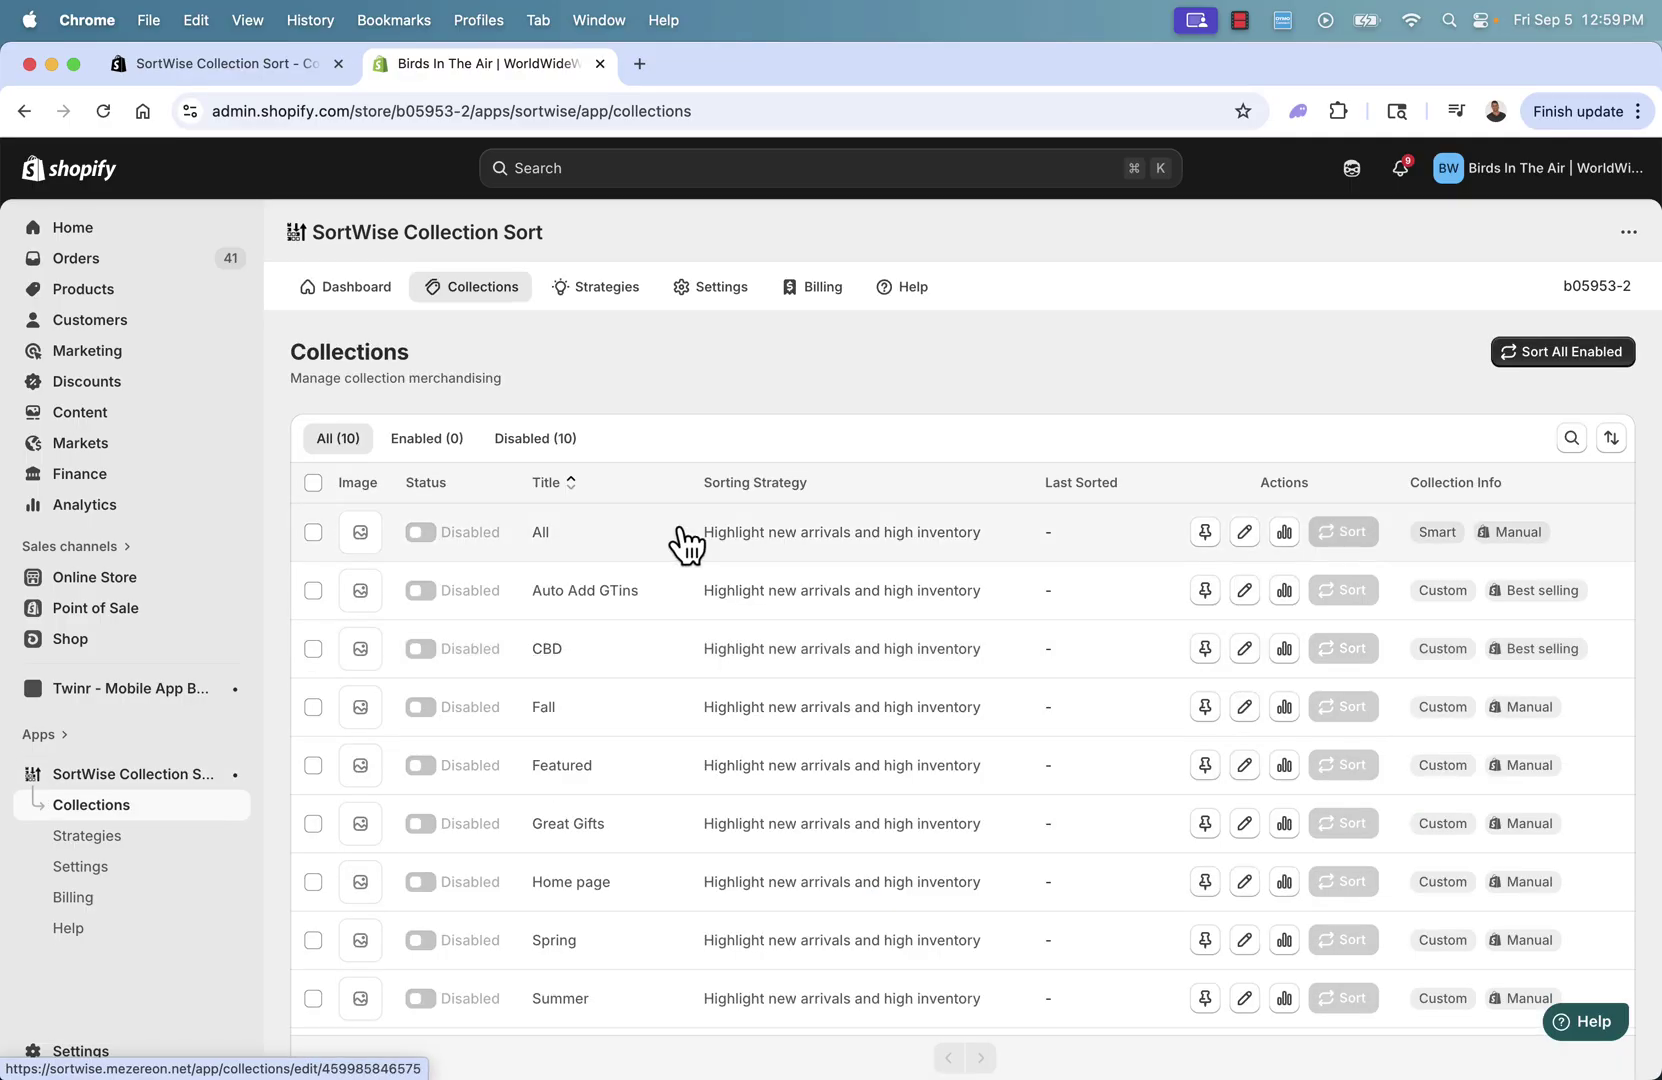
pyautogui.scroll(-2, 735, 698)
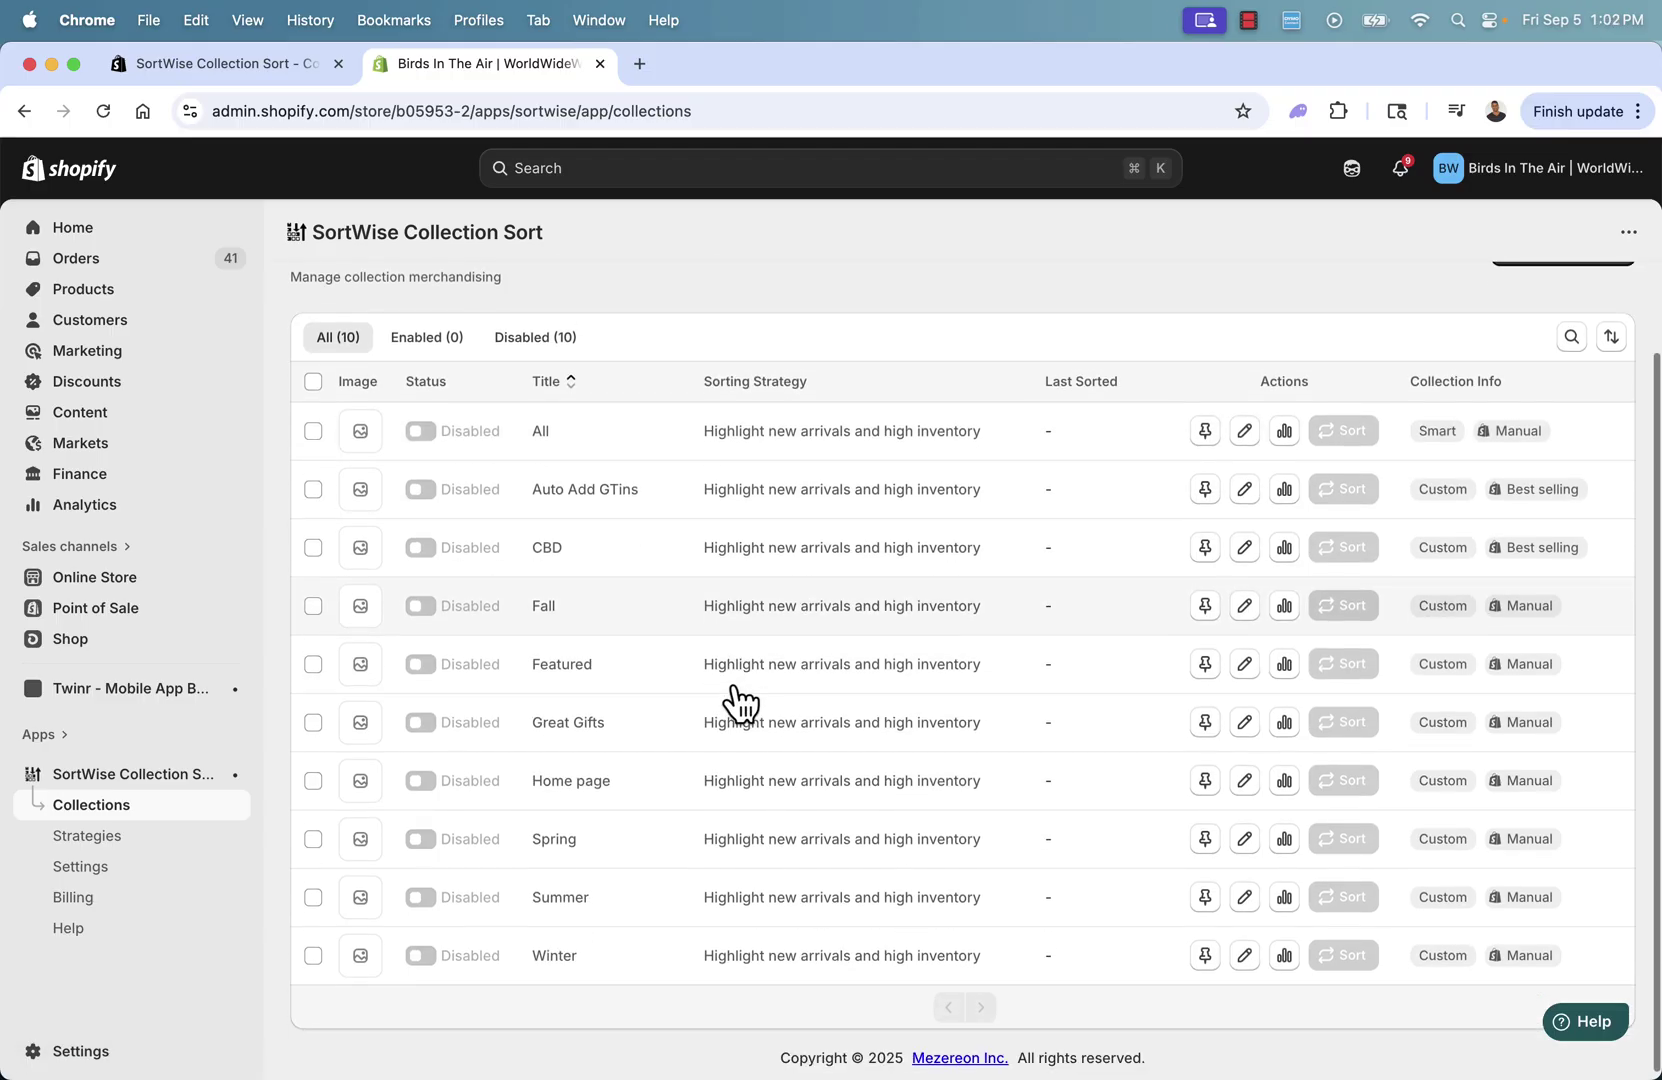
pyautogui.scroll(2, 740, 703)
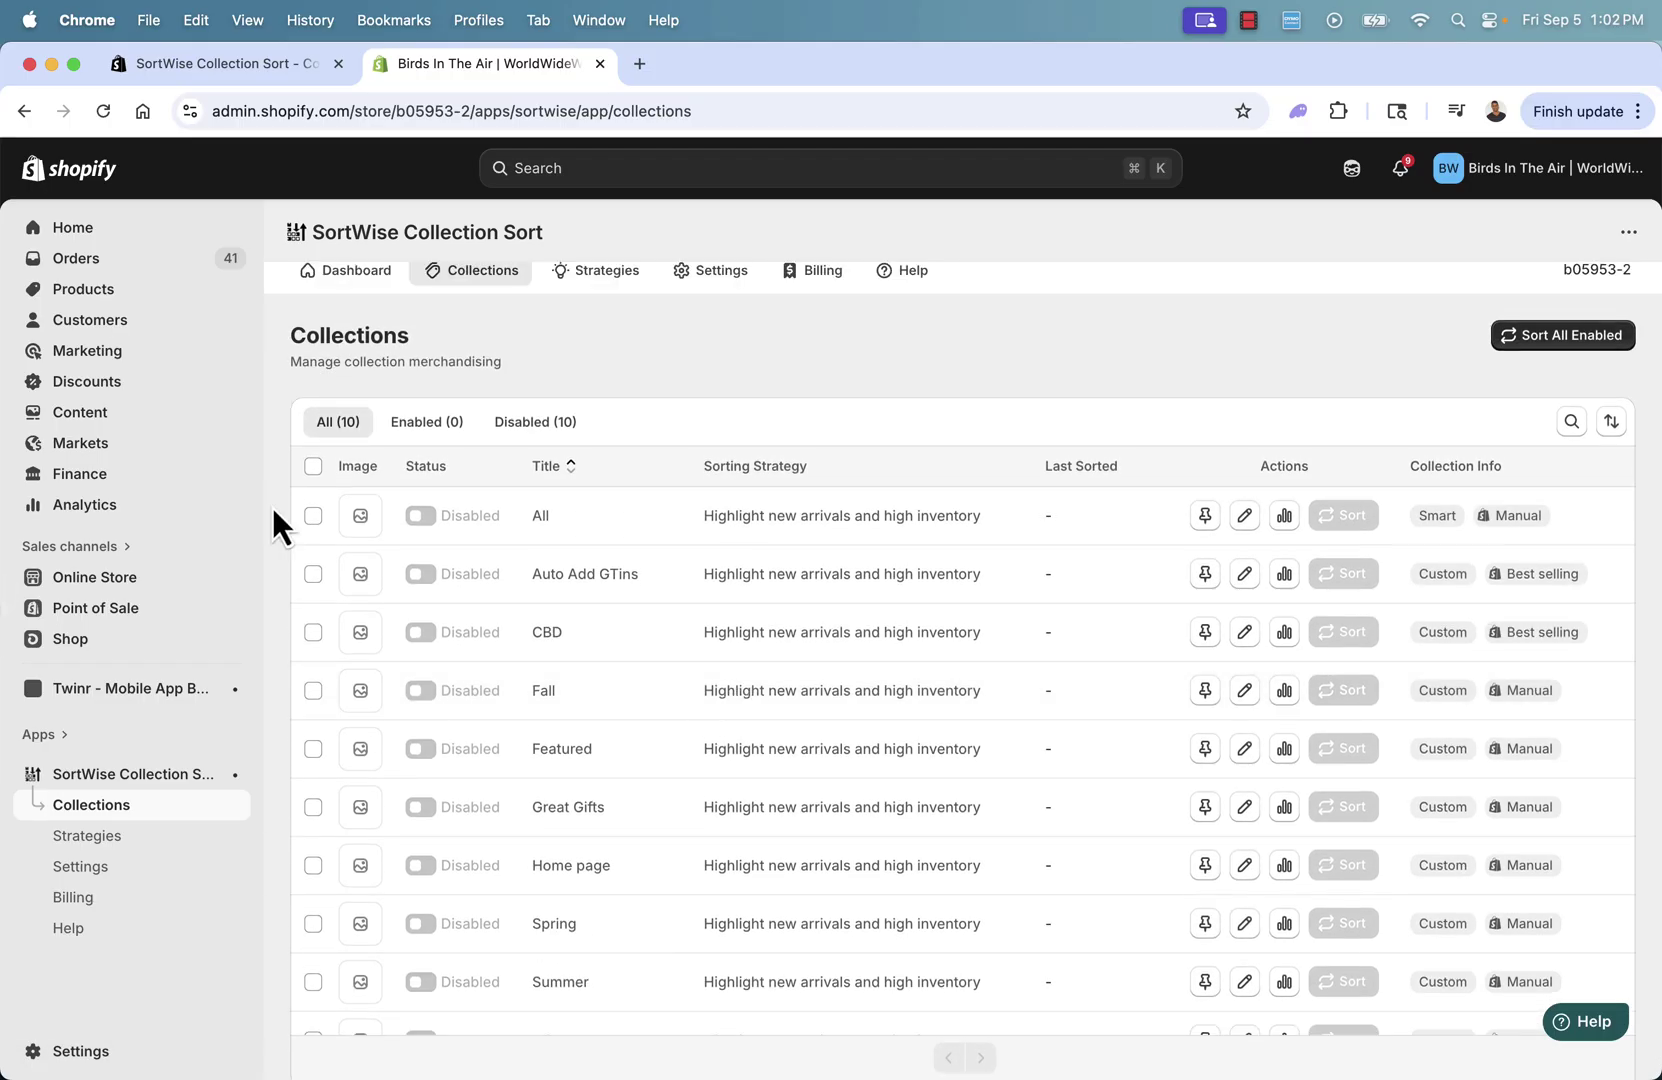
pyautogui.click(313, 466)
pyautogui.click(1613, 467)
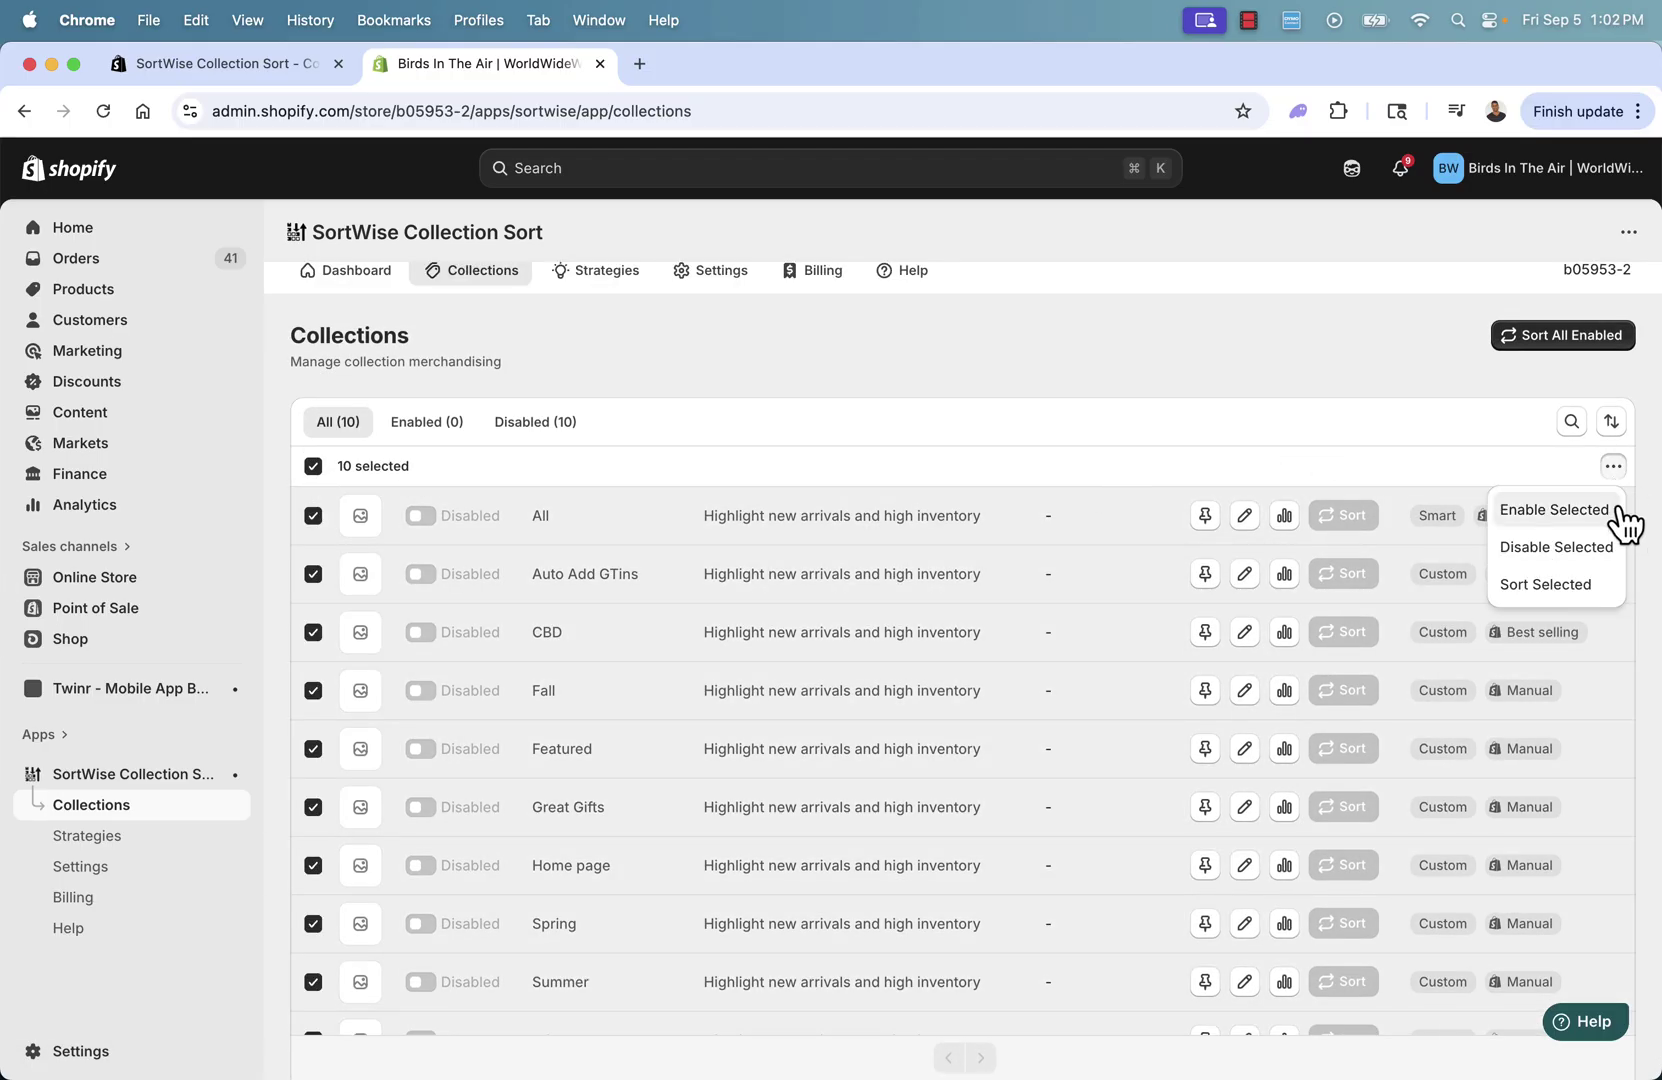
pyautogui.click(1553, 512)
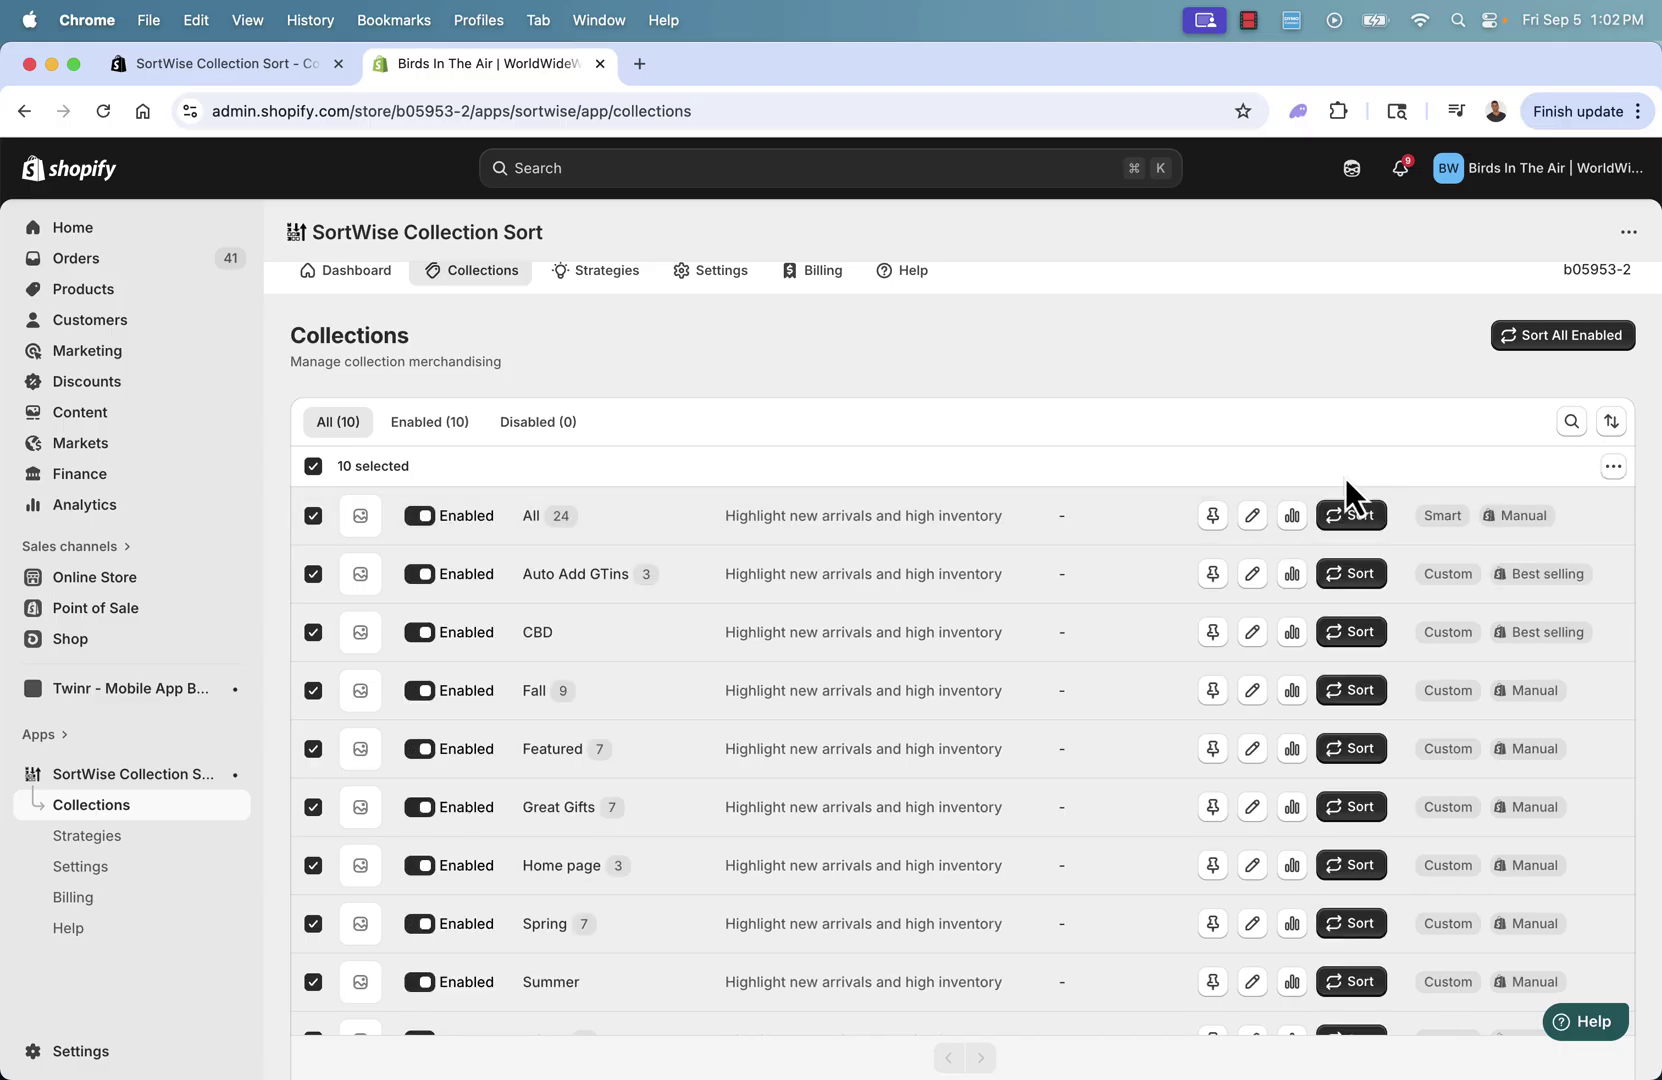
# Turn off Auto Add GTins, then check the Enabled (9), Disabled (1) and All (10) filters
pyautogui.scroll(-3, 932, 409)
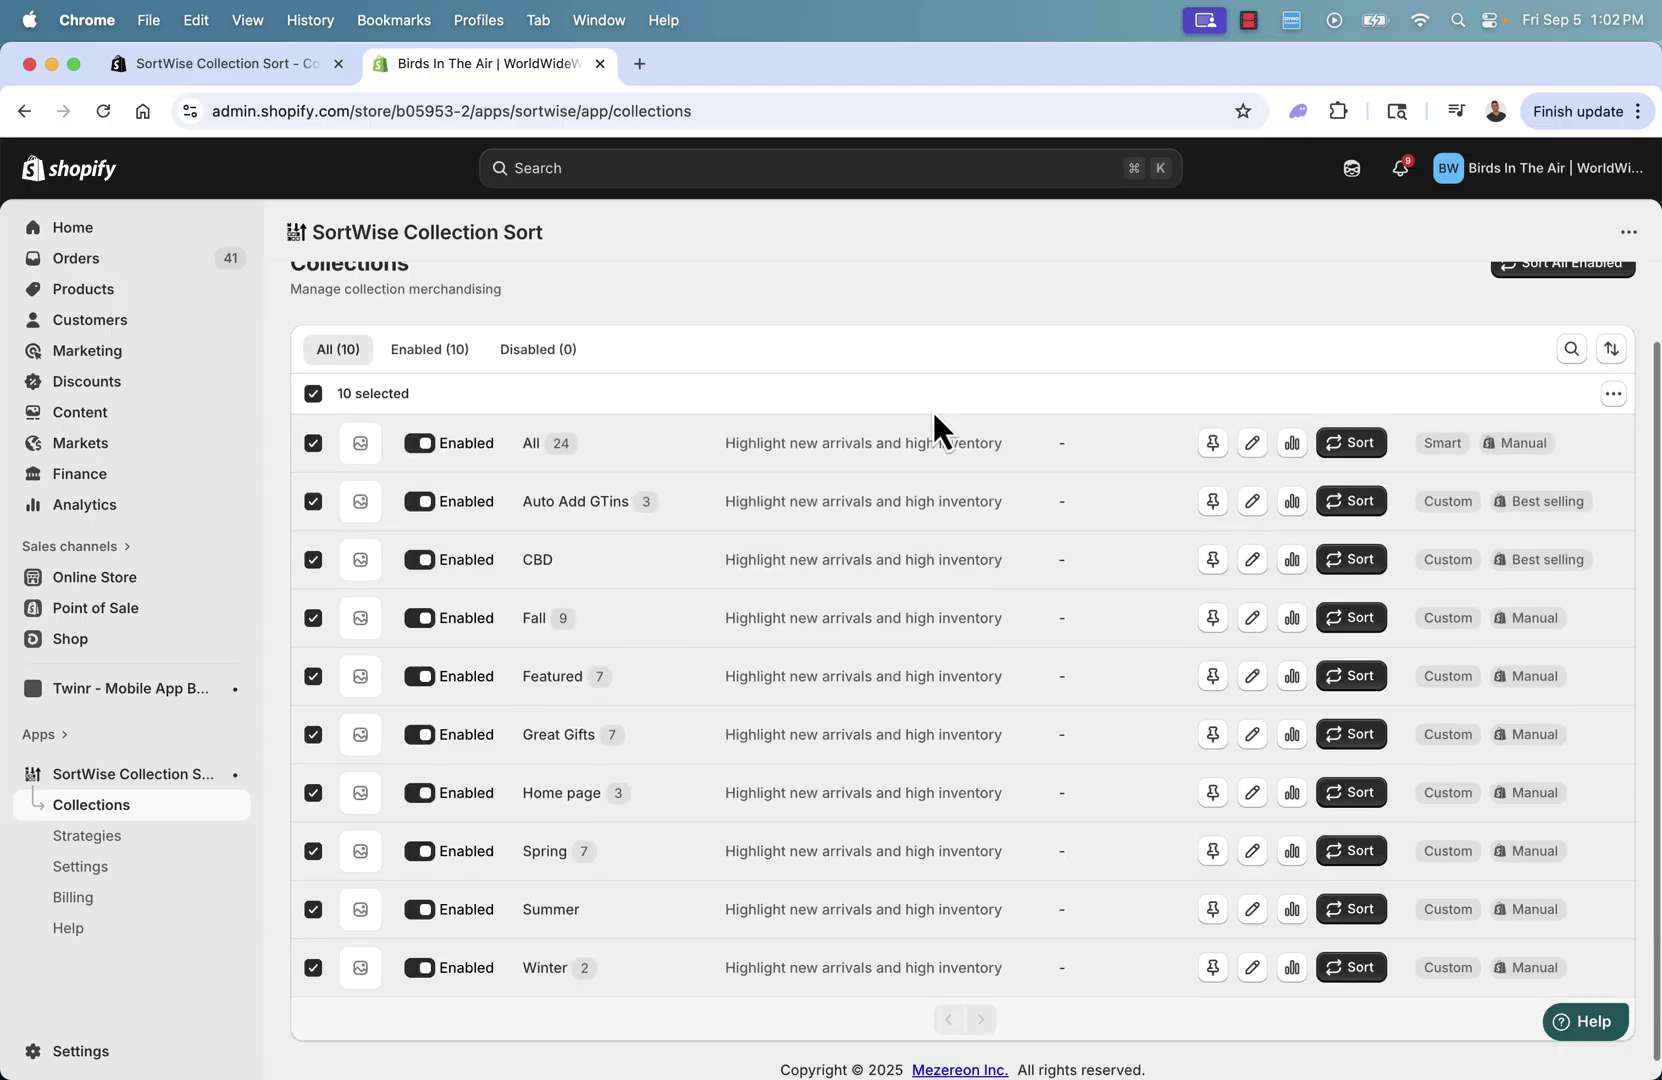
pyautogui.scroll(3, 568, 533)
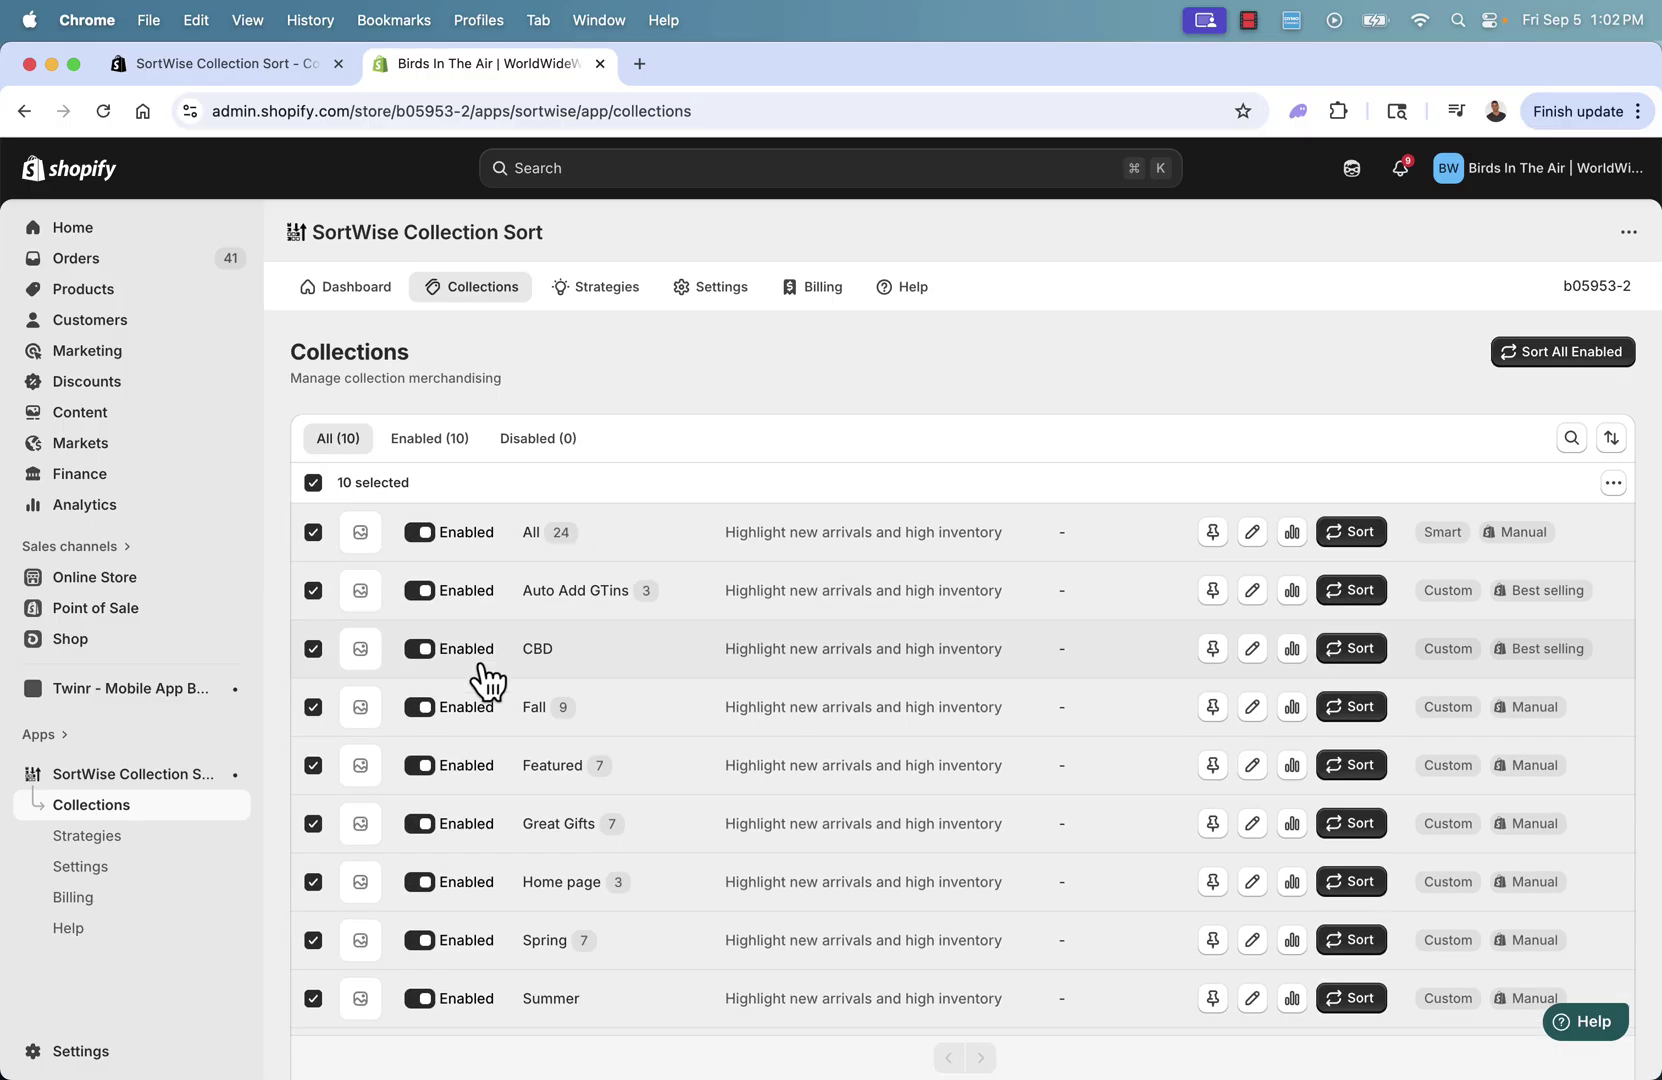
pyautogui.click(420, 592)
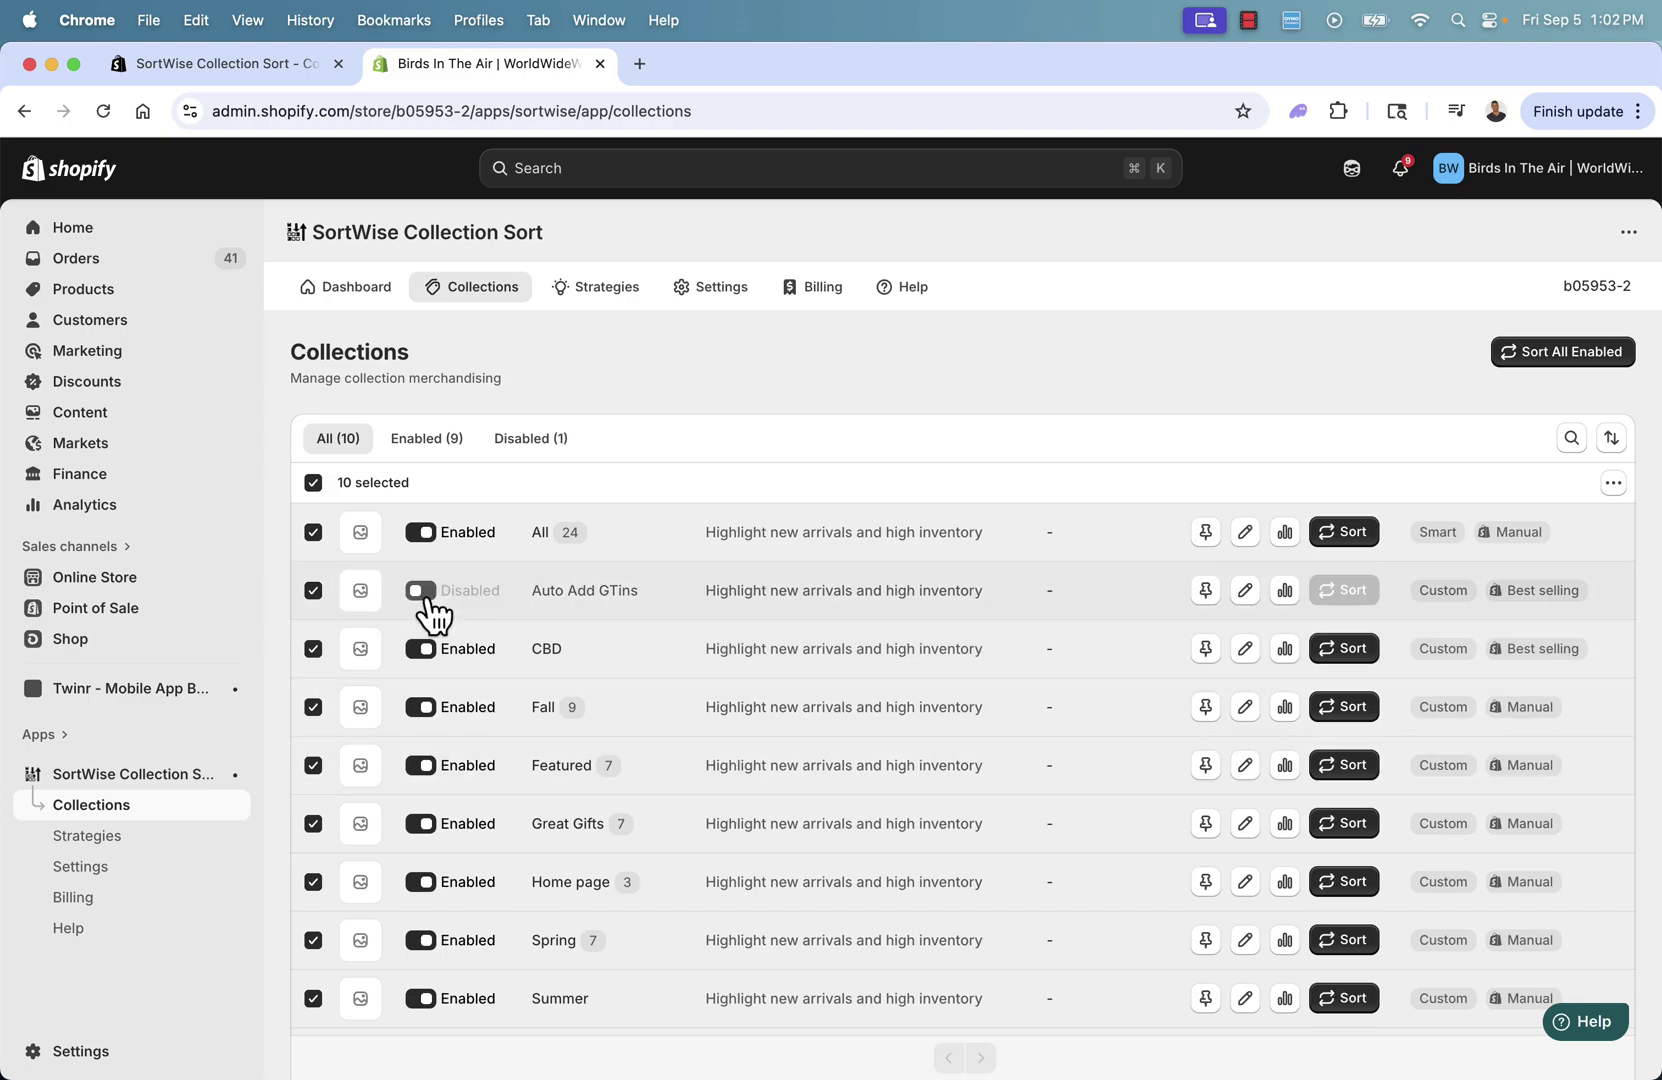
pyautogui.click(427, 440)
pyautogui.click(536, 446)
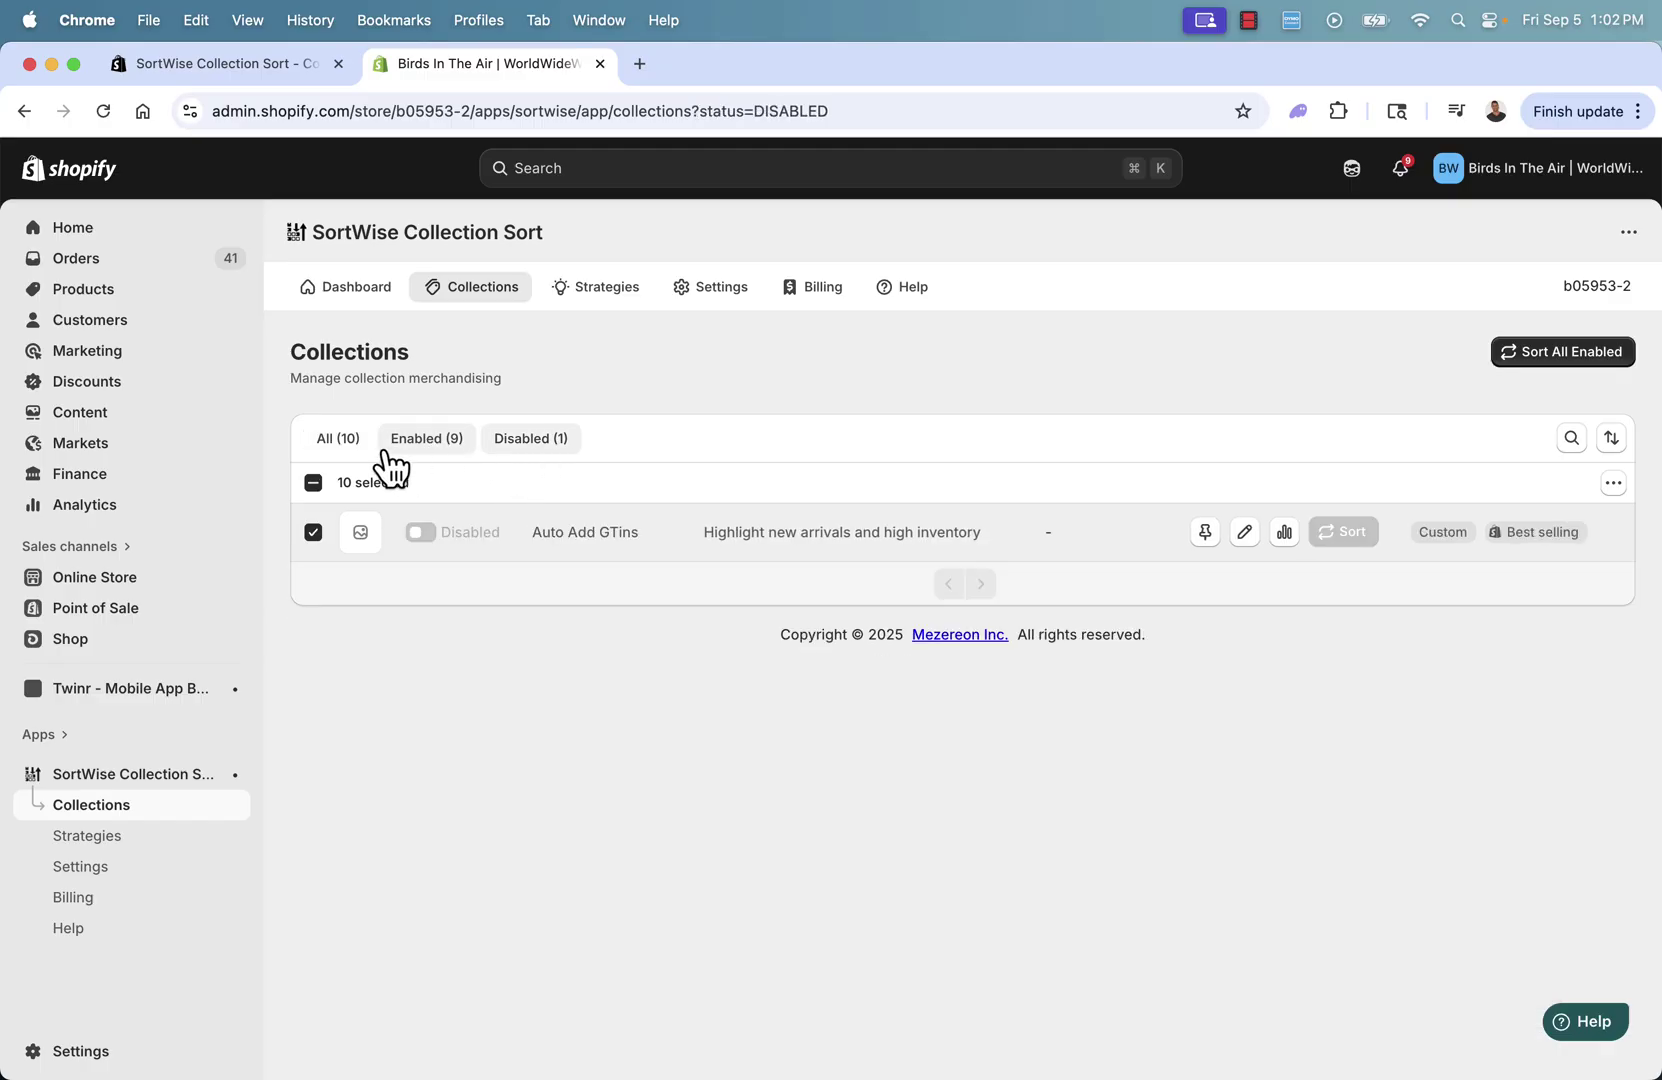
pyautogui.click(332, 442)
# Review the dashboard setup guide and follow its Enable sorting link to the collections
pyautogui.click(357, 290)
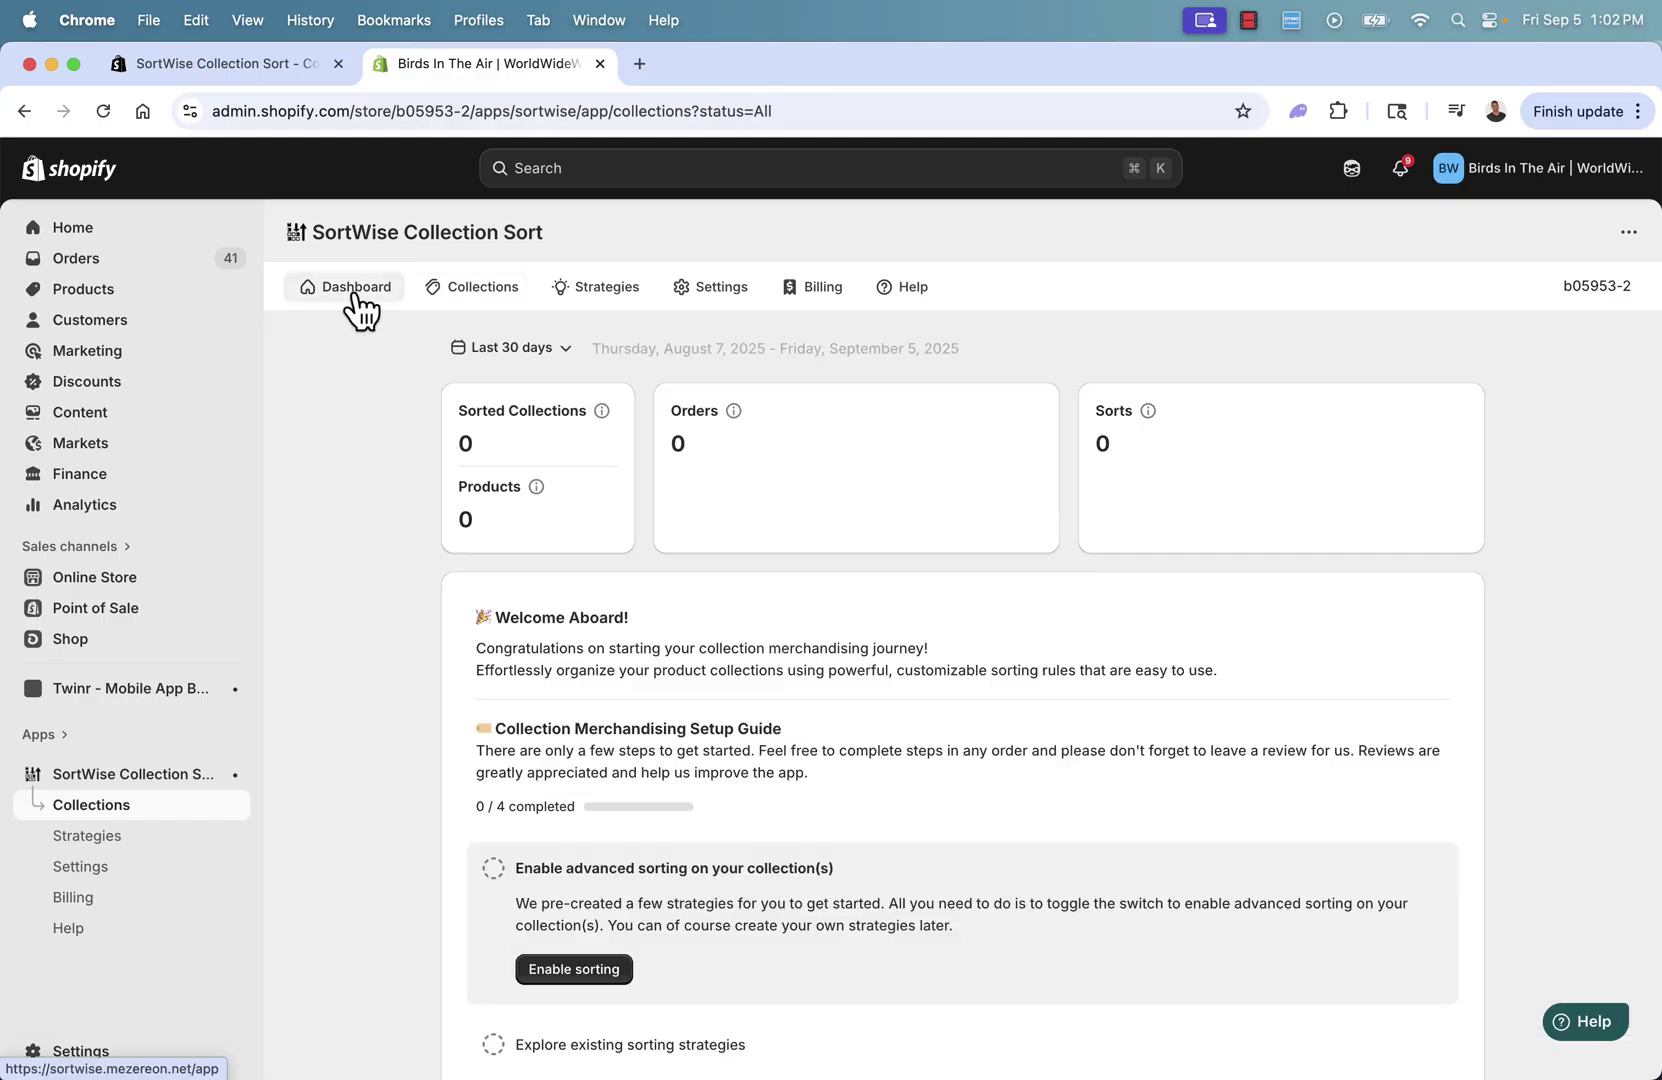
pyautogui.scroll(-4, 715, 754)
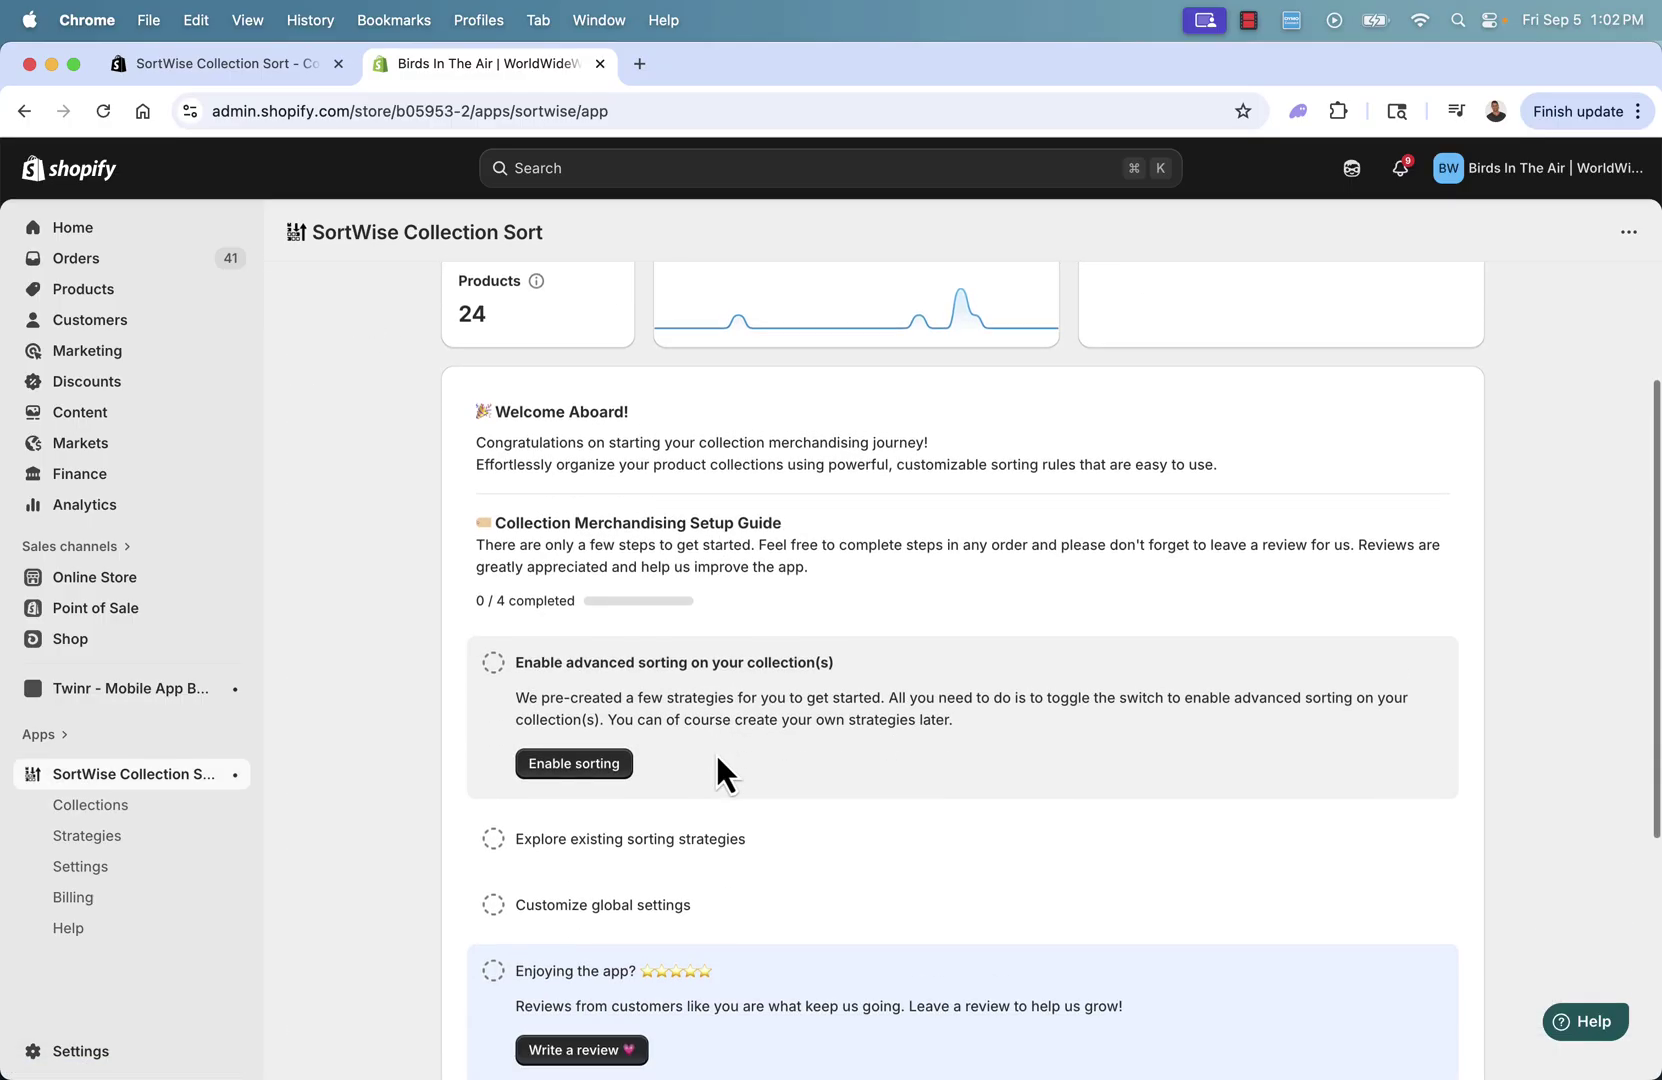
pyautogui.scroll(-1, 705, 690)
pyautogui.click(617, 690)
pyautogui.scroll(-2, 538, 700)
pyautogui.scroll(2, 538, 772)
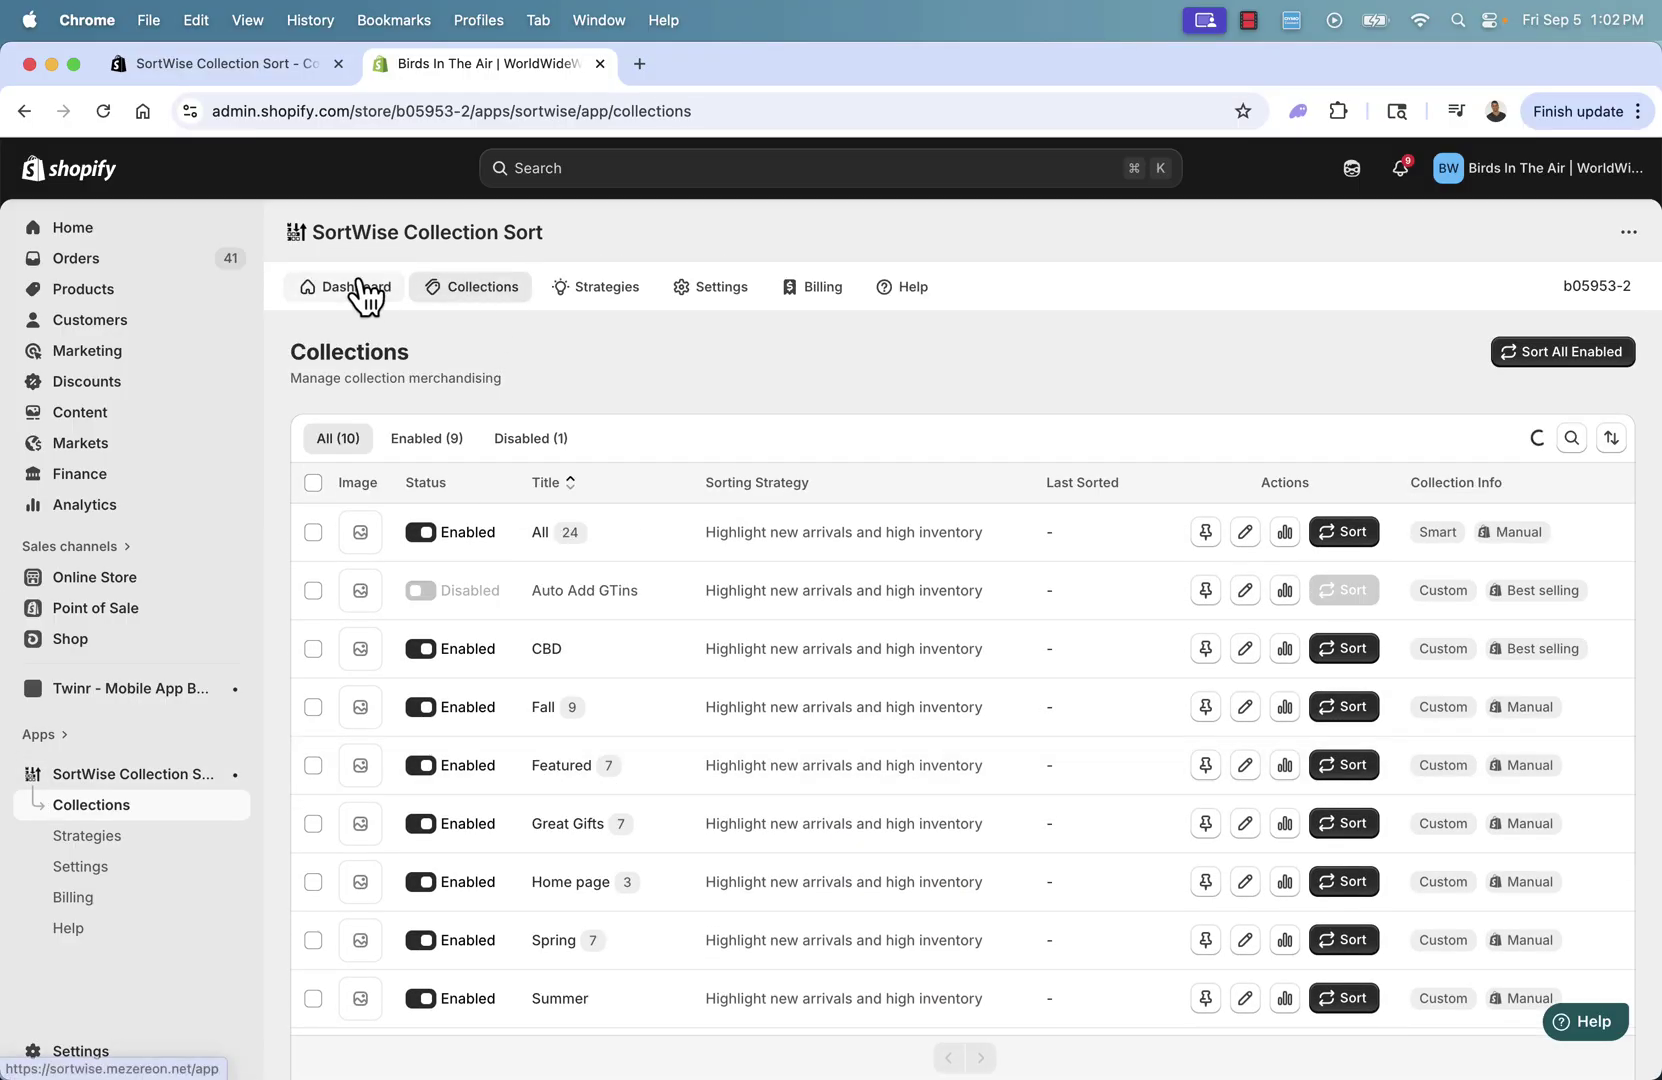
# Back on the dashboard, expand 'Explore existing sorting strategies' and open the strategies list
pyautogui.click(356, 289)
pyautogui.scroll(-4, 620, 730)
pyautogui.click(621, 650)
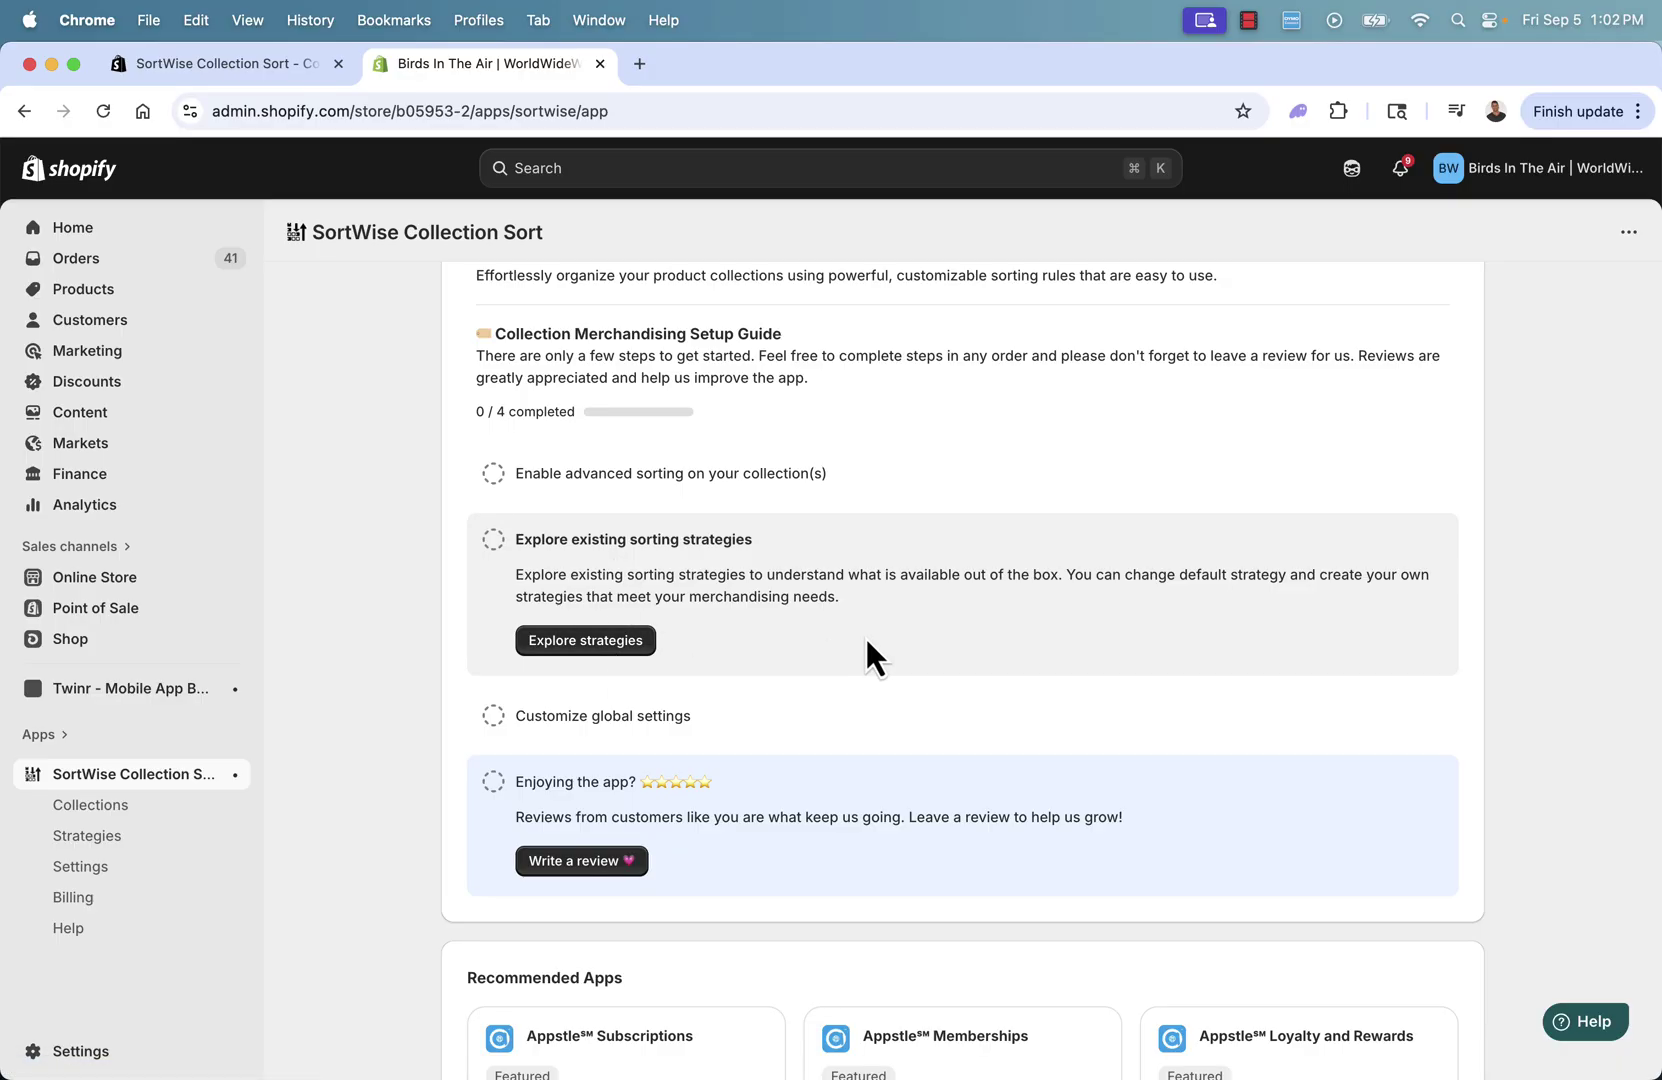
pyautogui.click(618, 638)
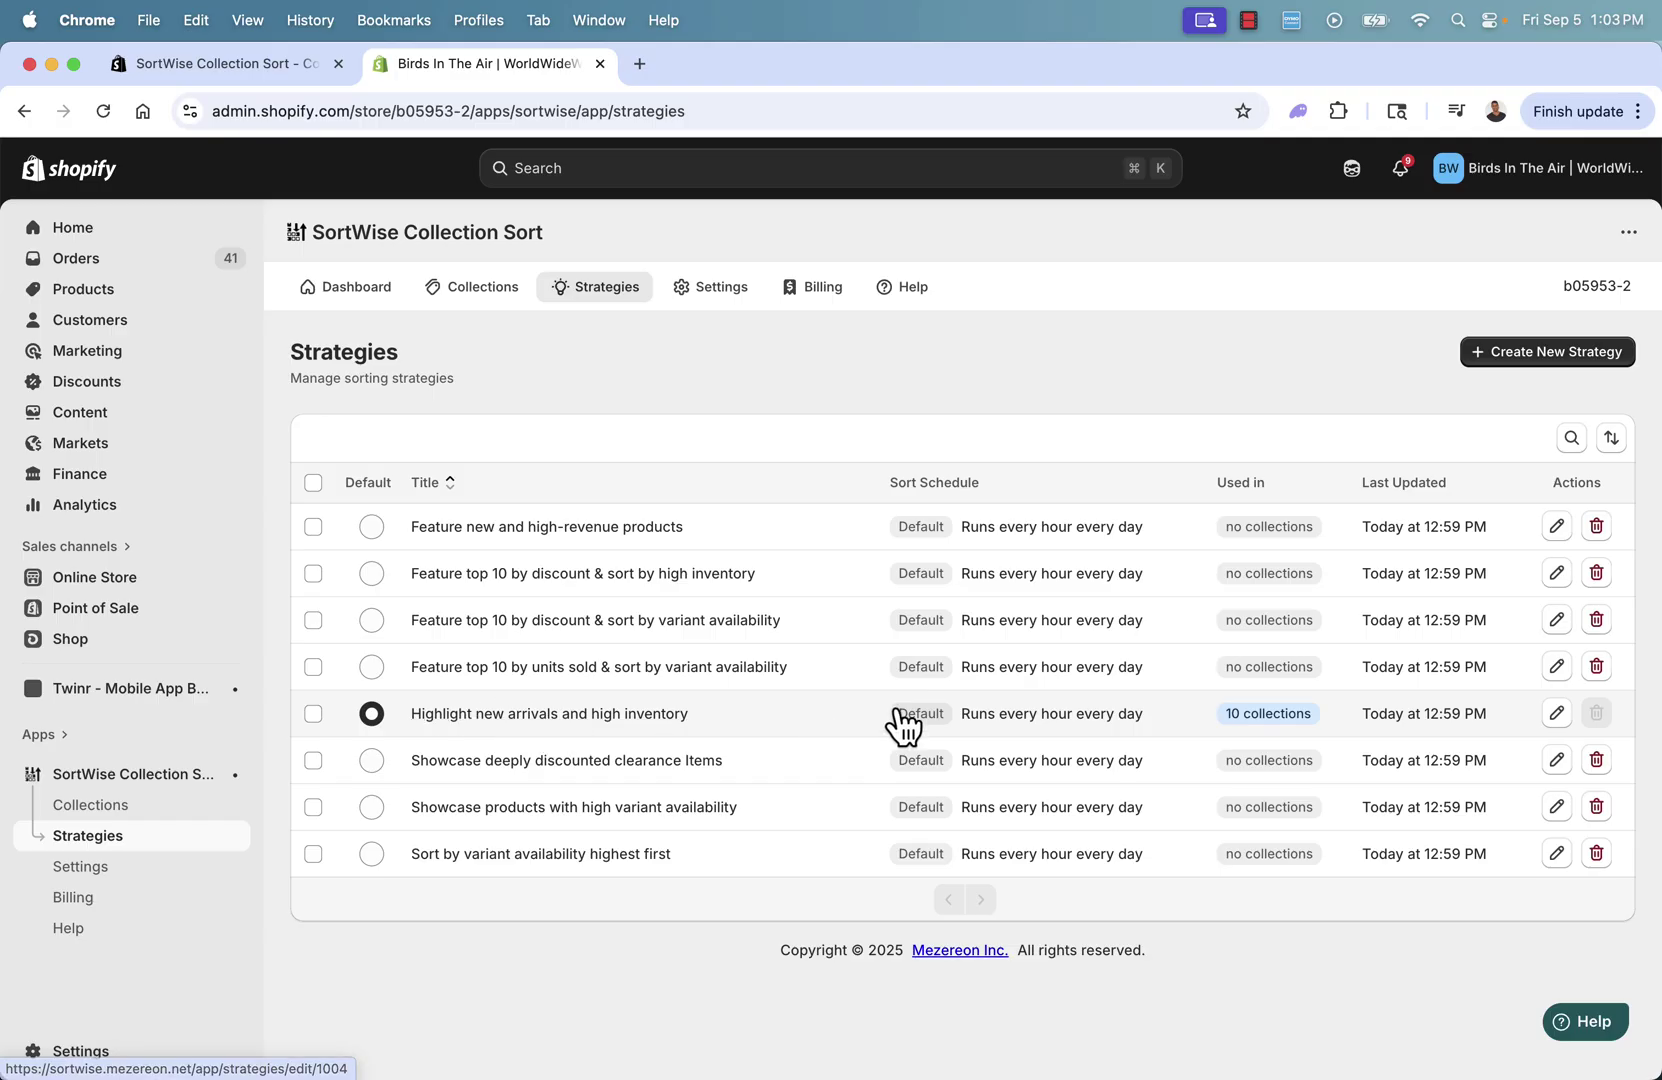
pyautogui.click(1557, 715)
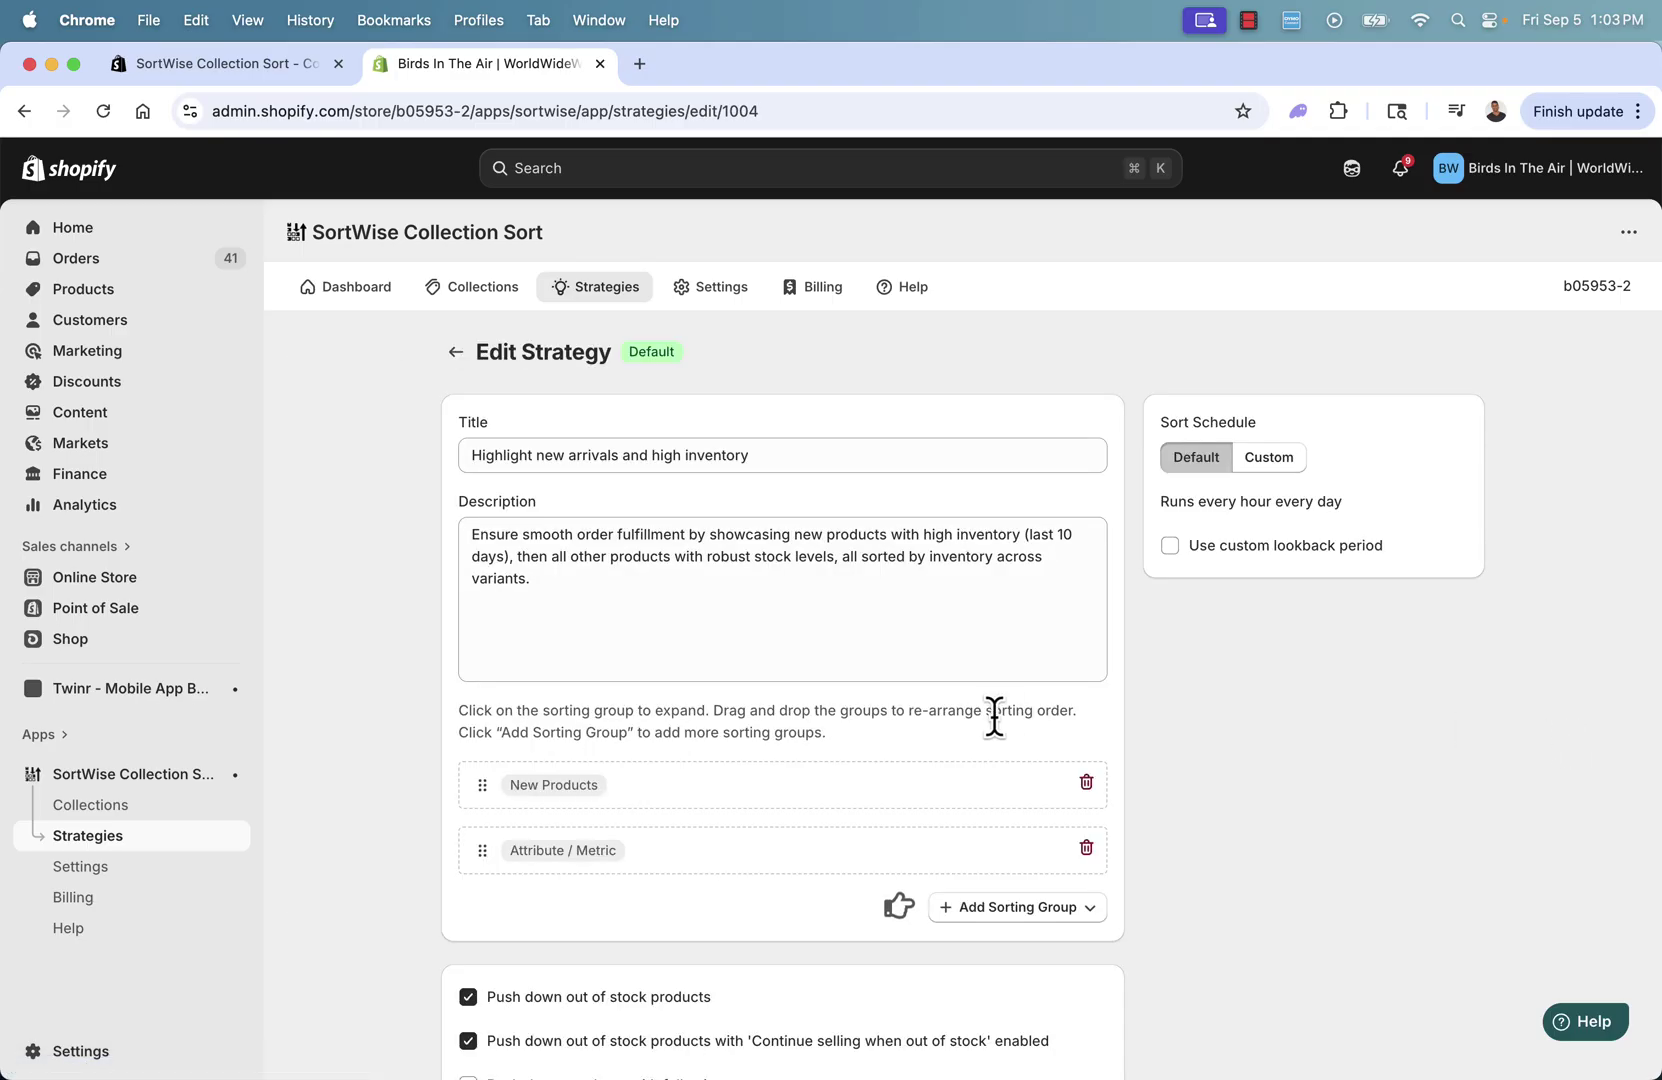
pyautogui.scroll(-3, 994, 712)
pyautogui.scroll(2, 994, 716)
pyautogui.scroll(1, 994, 716)
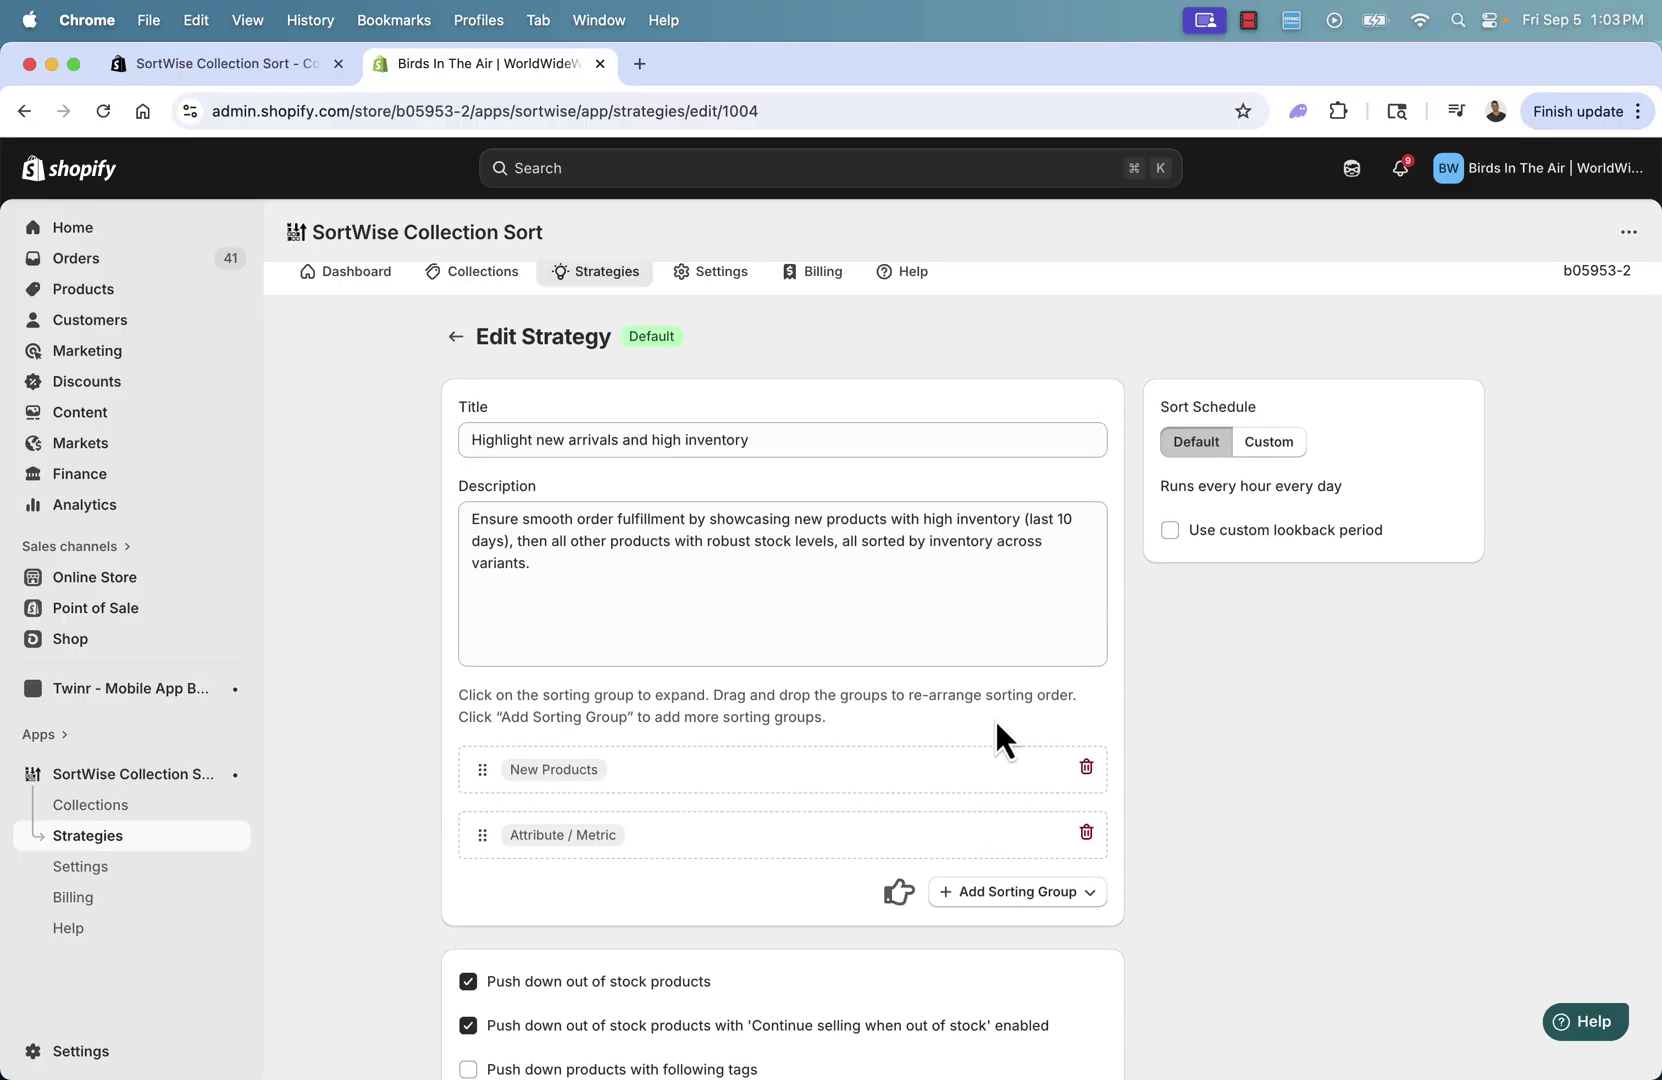
pyautogui.scroll(-3, 995, 717)
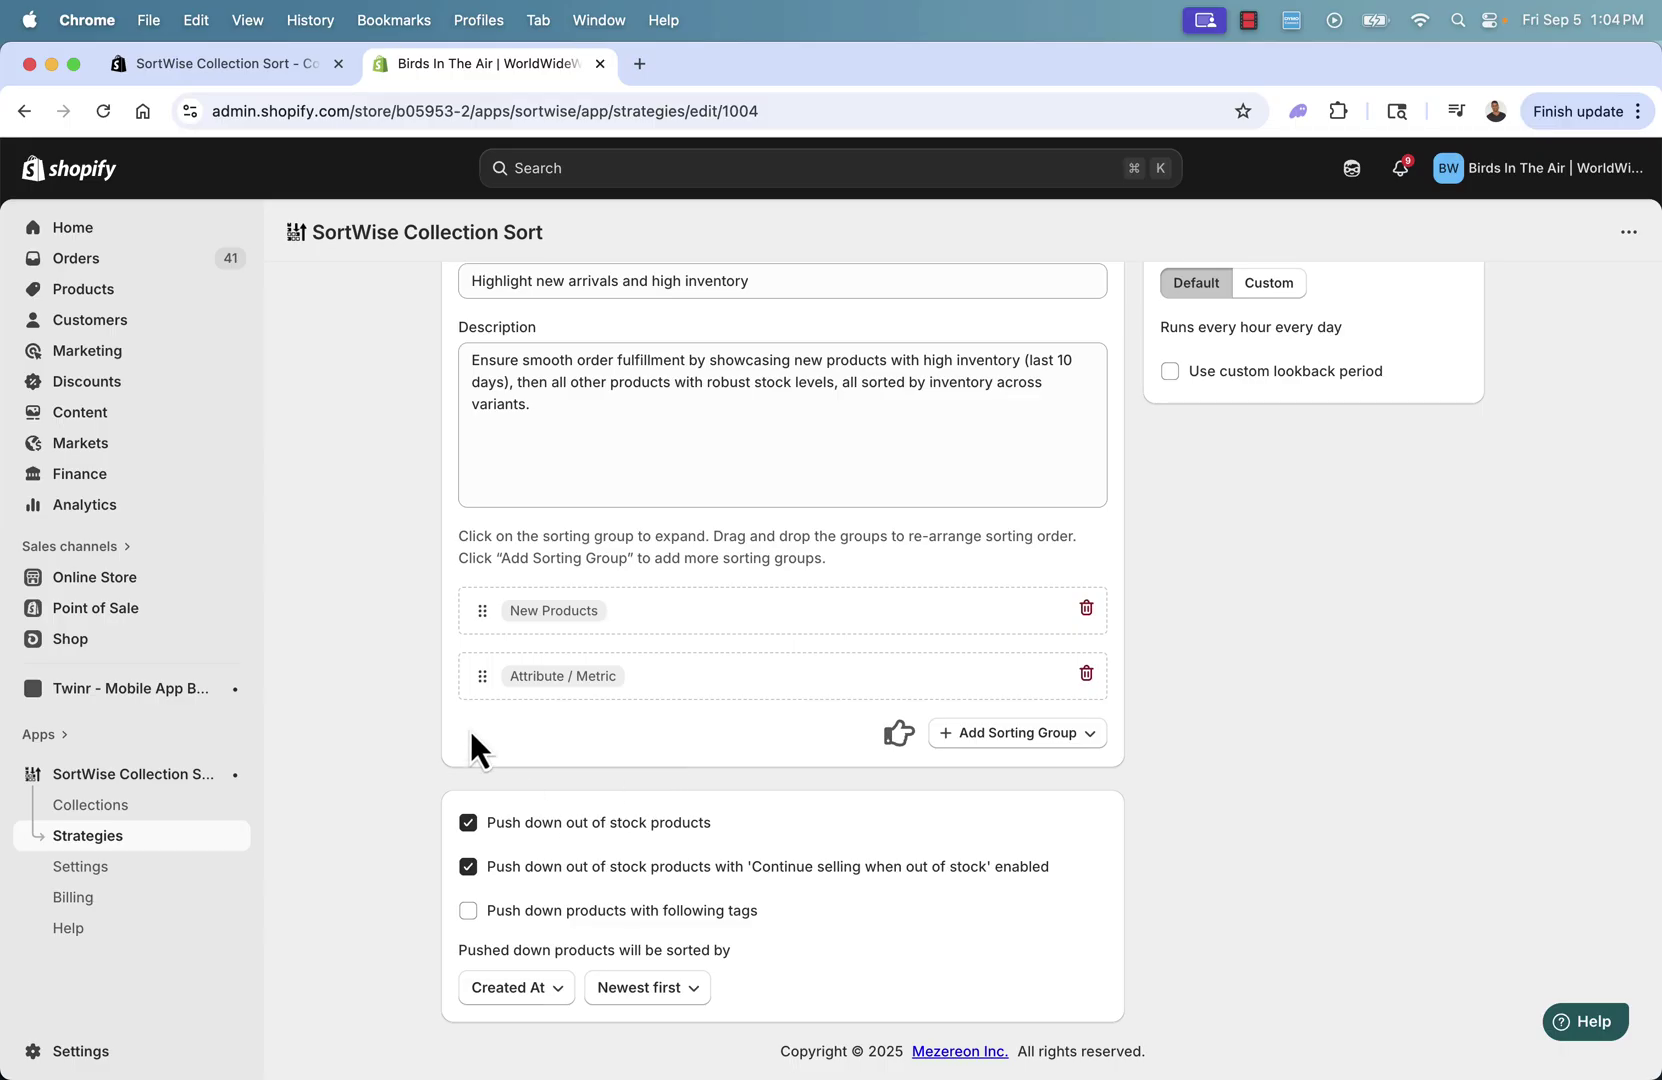
pyautogui.scroll(3, 469, 740)
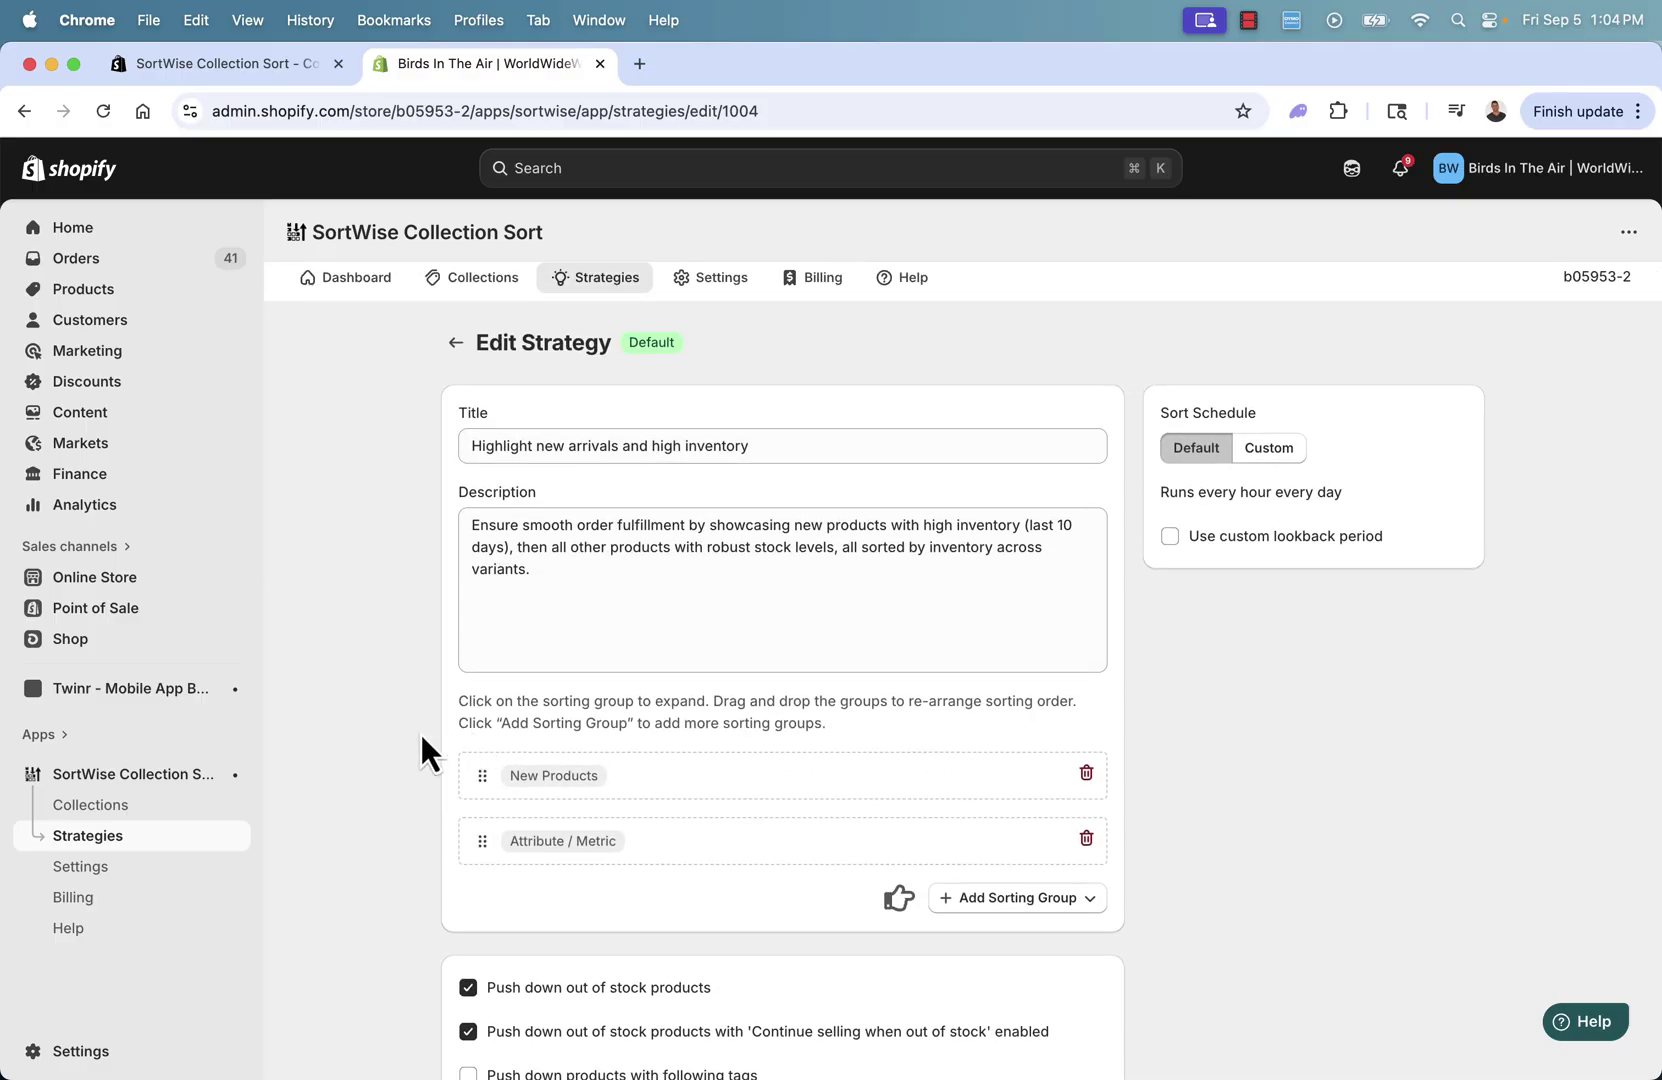
pyautogui.scroll(-2, 421, 740)
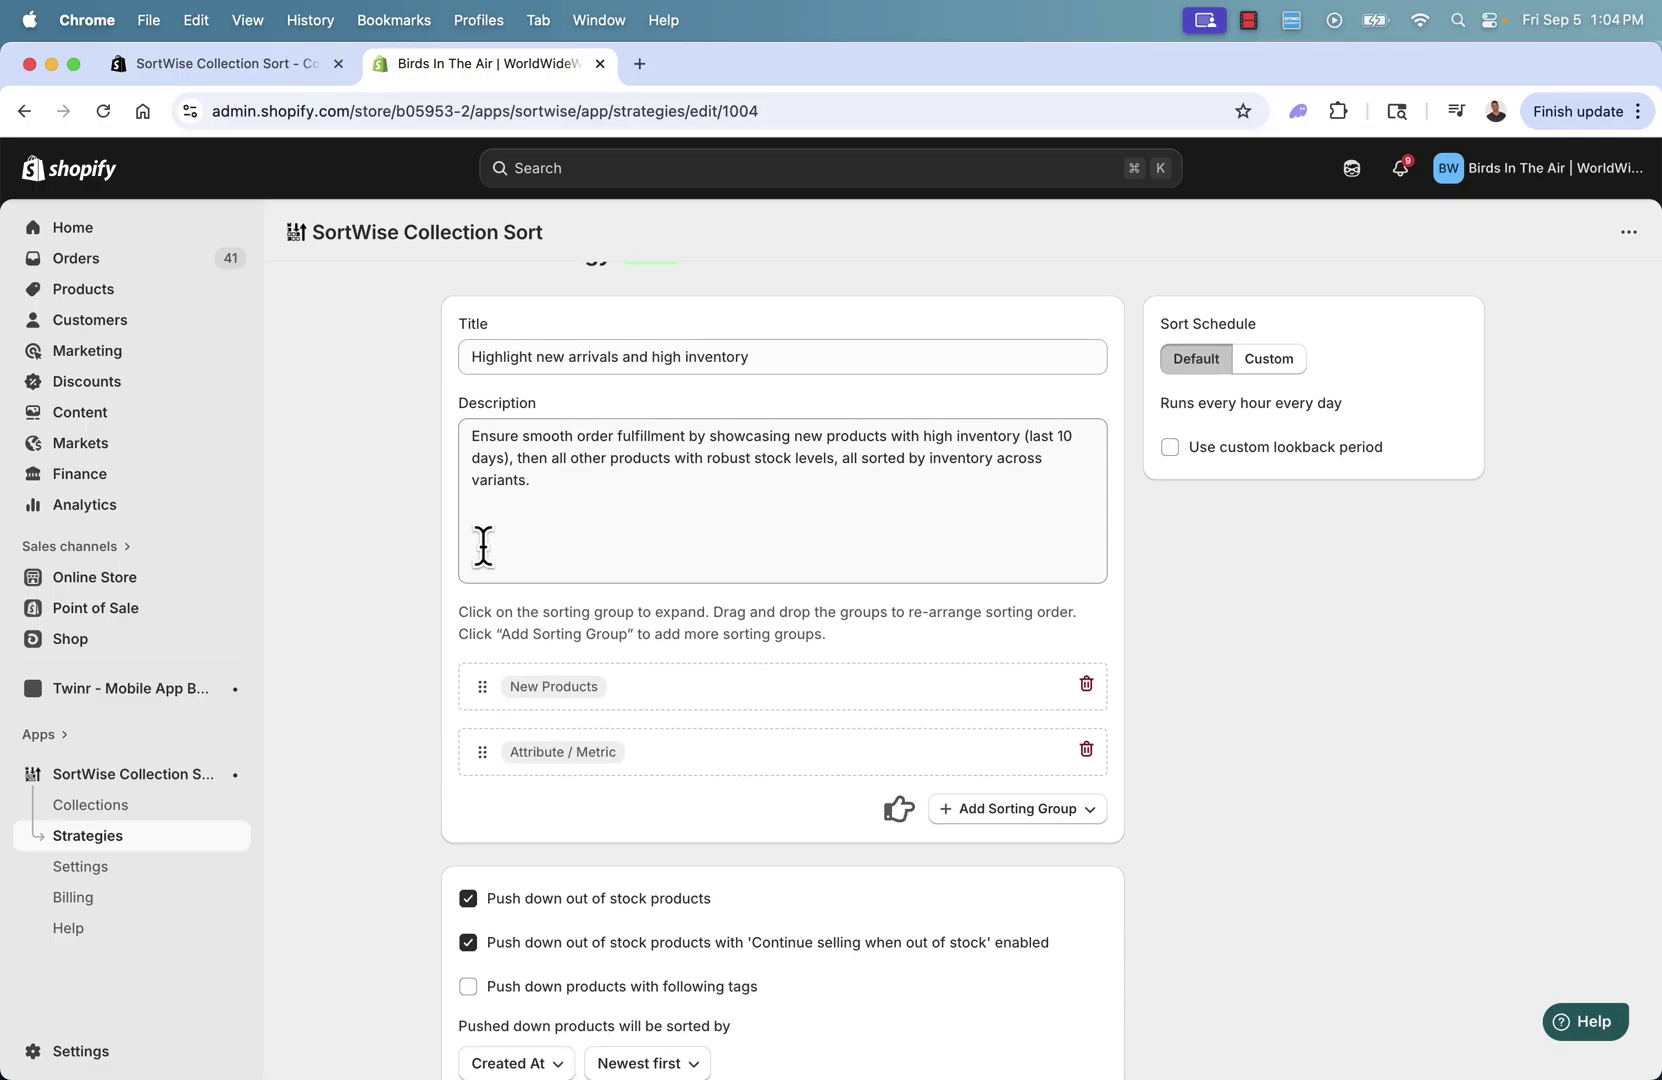
pyautogui.scroll(-2, 483, 545)
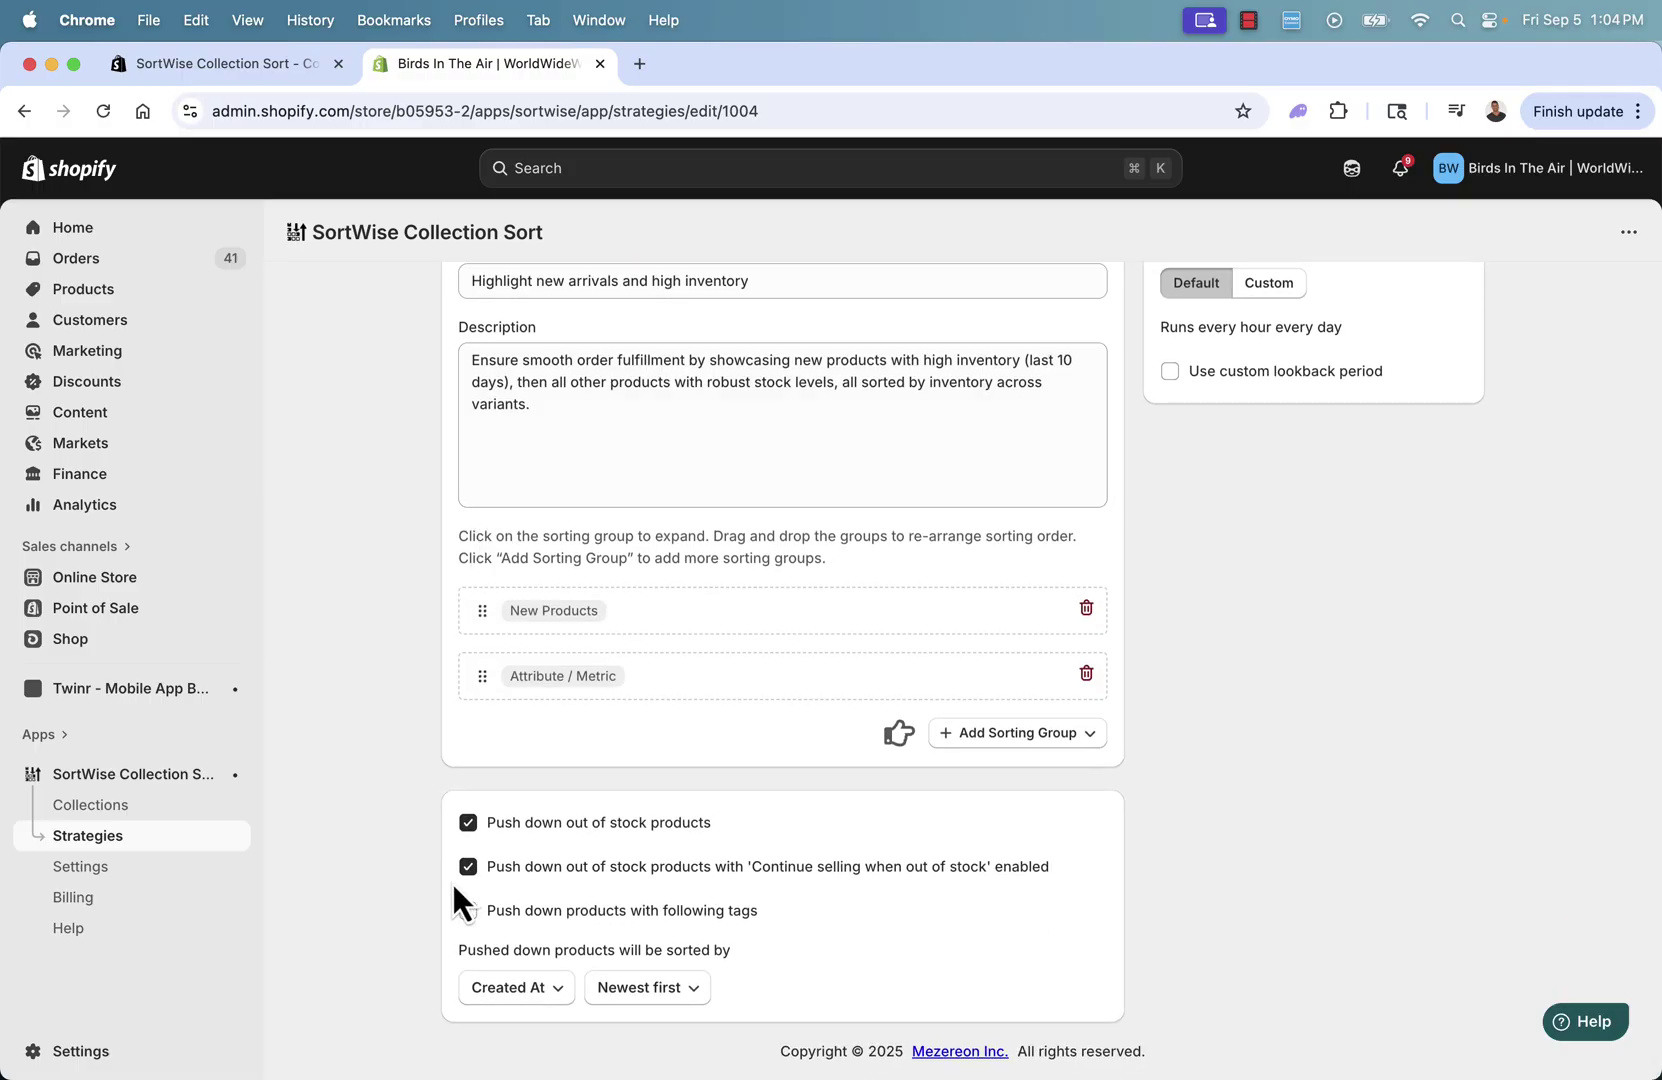
pyautogui.scroll(4, 452, 881)
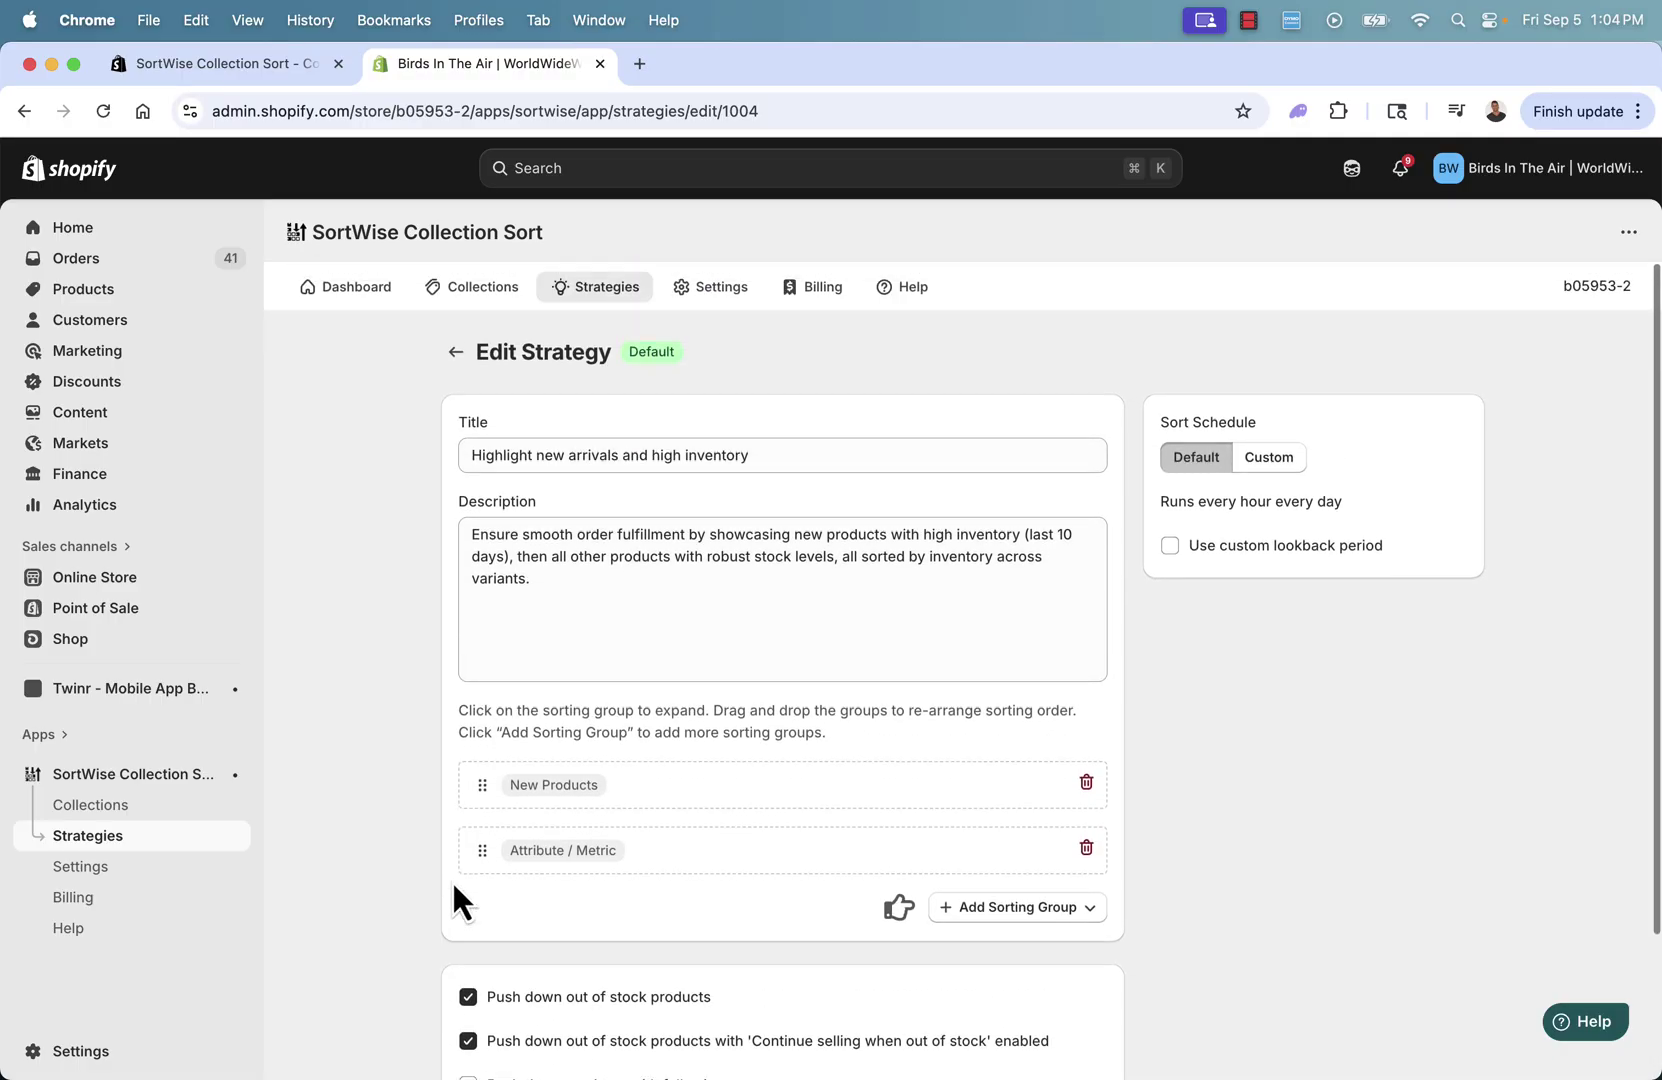
pyautogui.click(455, 352)
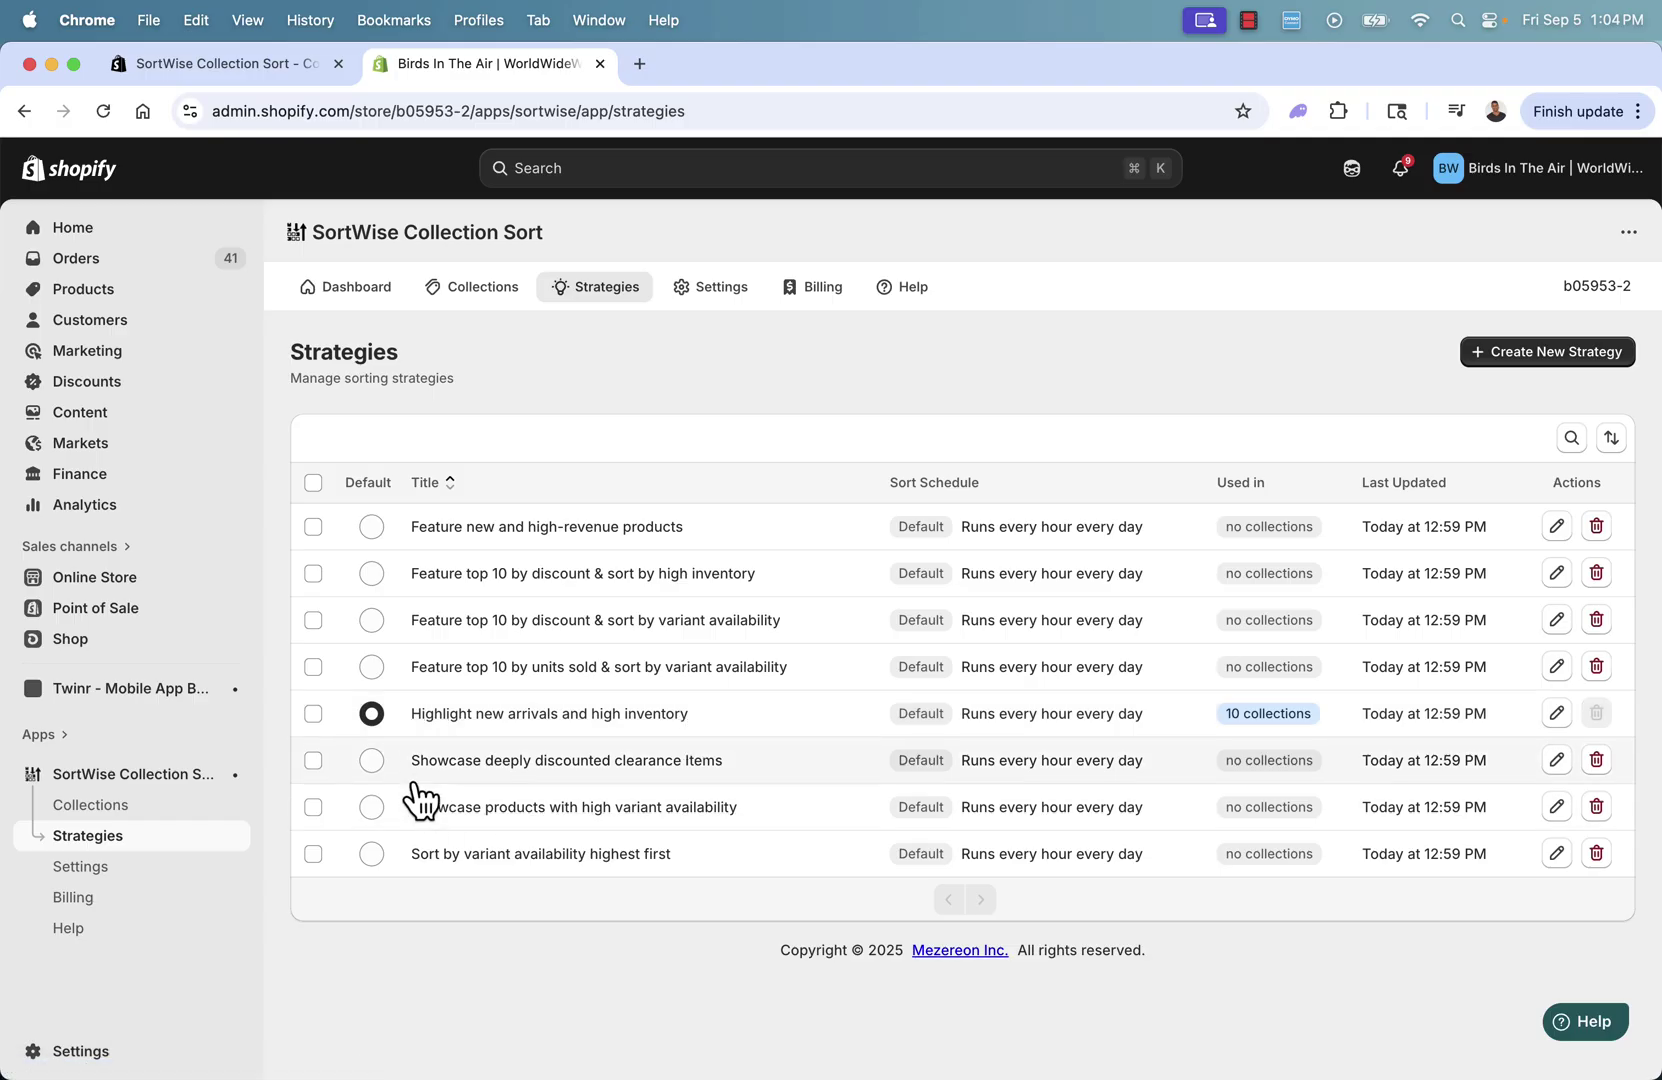
pyautogui.click(371, 761)
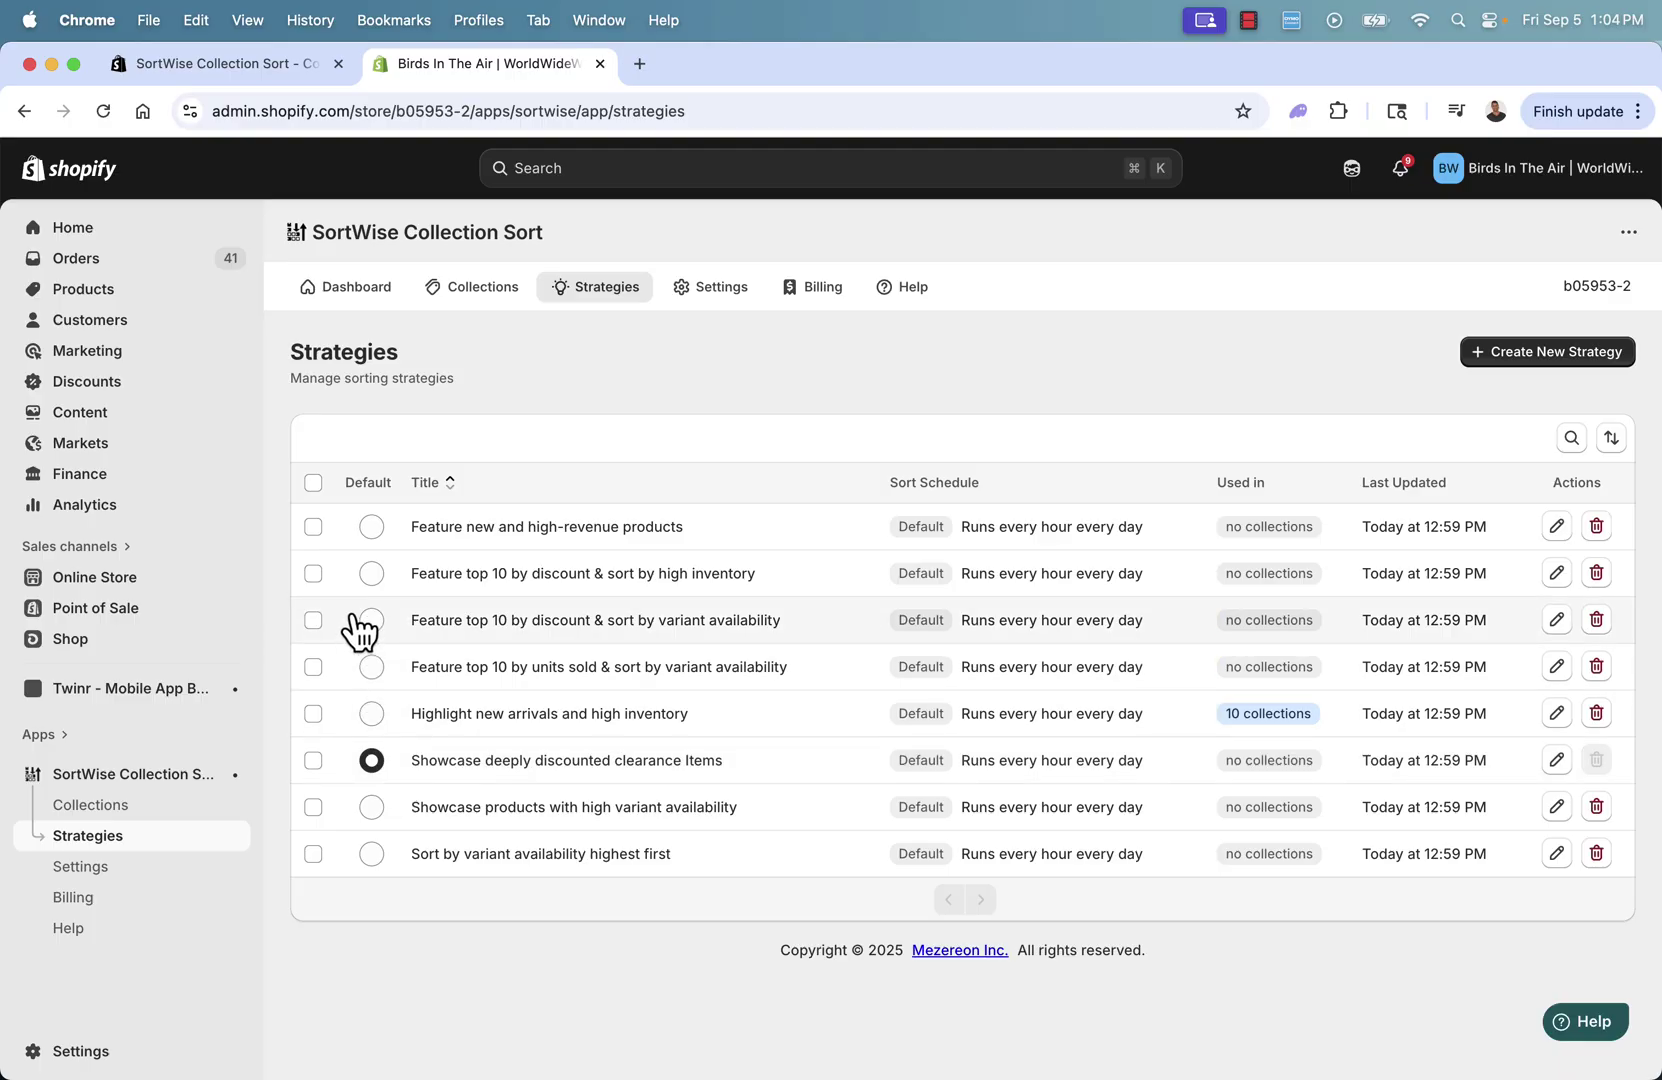
pyautogui.click(373, 530)
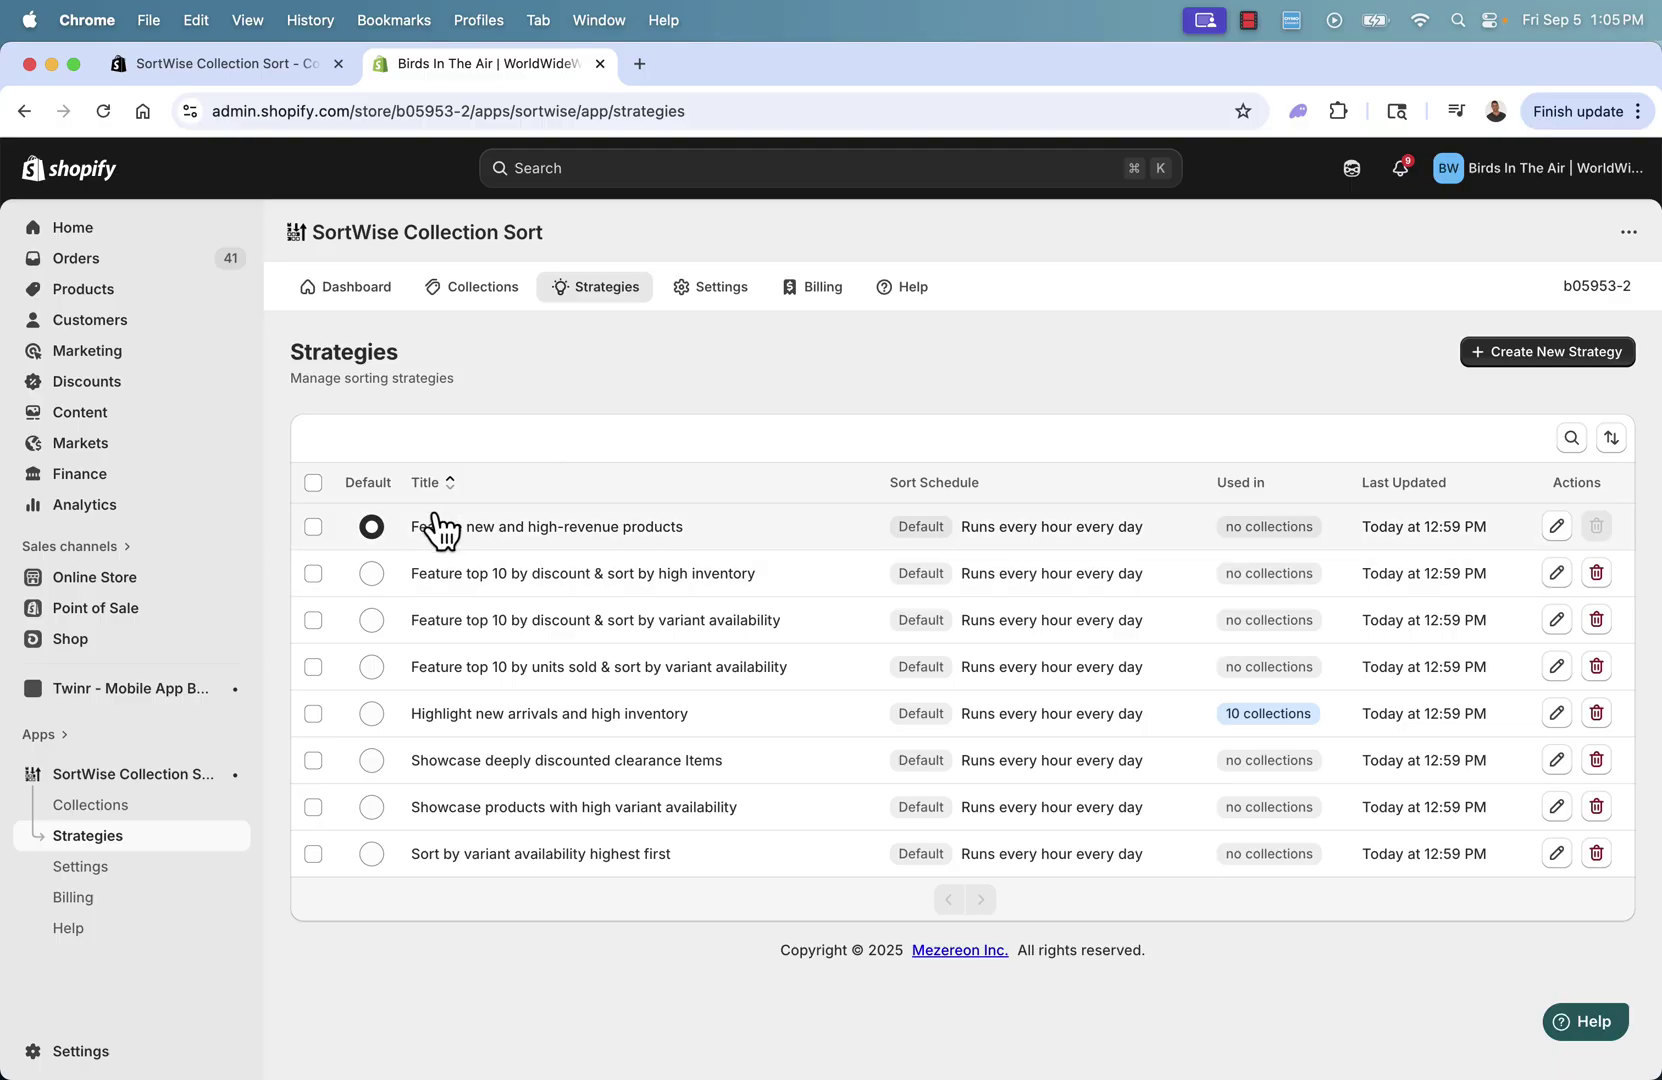
pyautogui.click(371, 716)
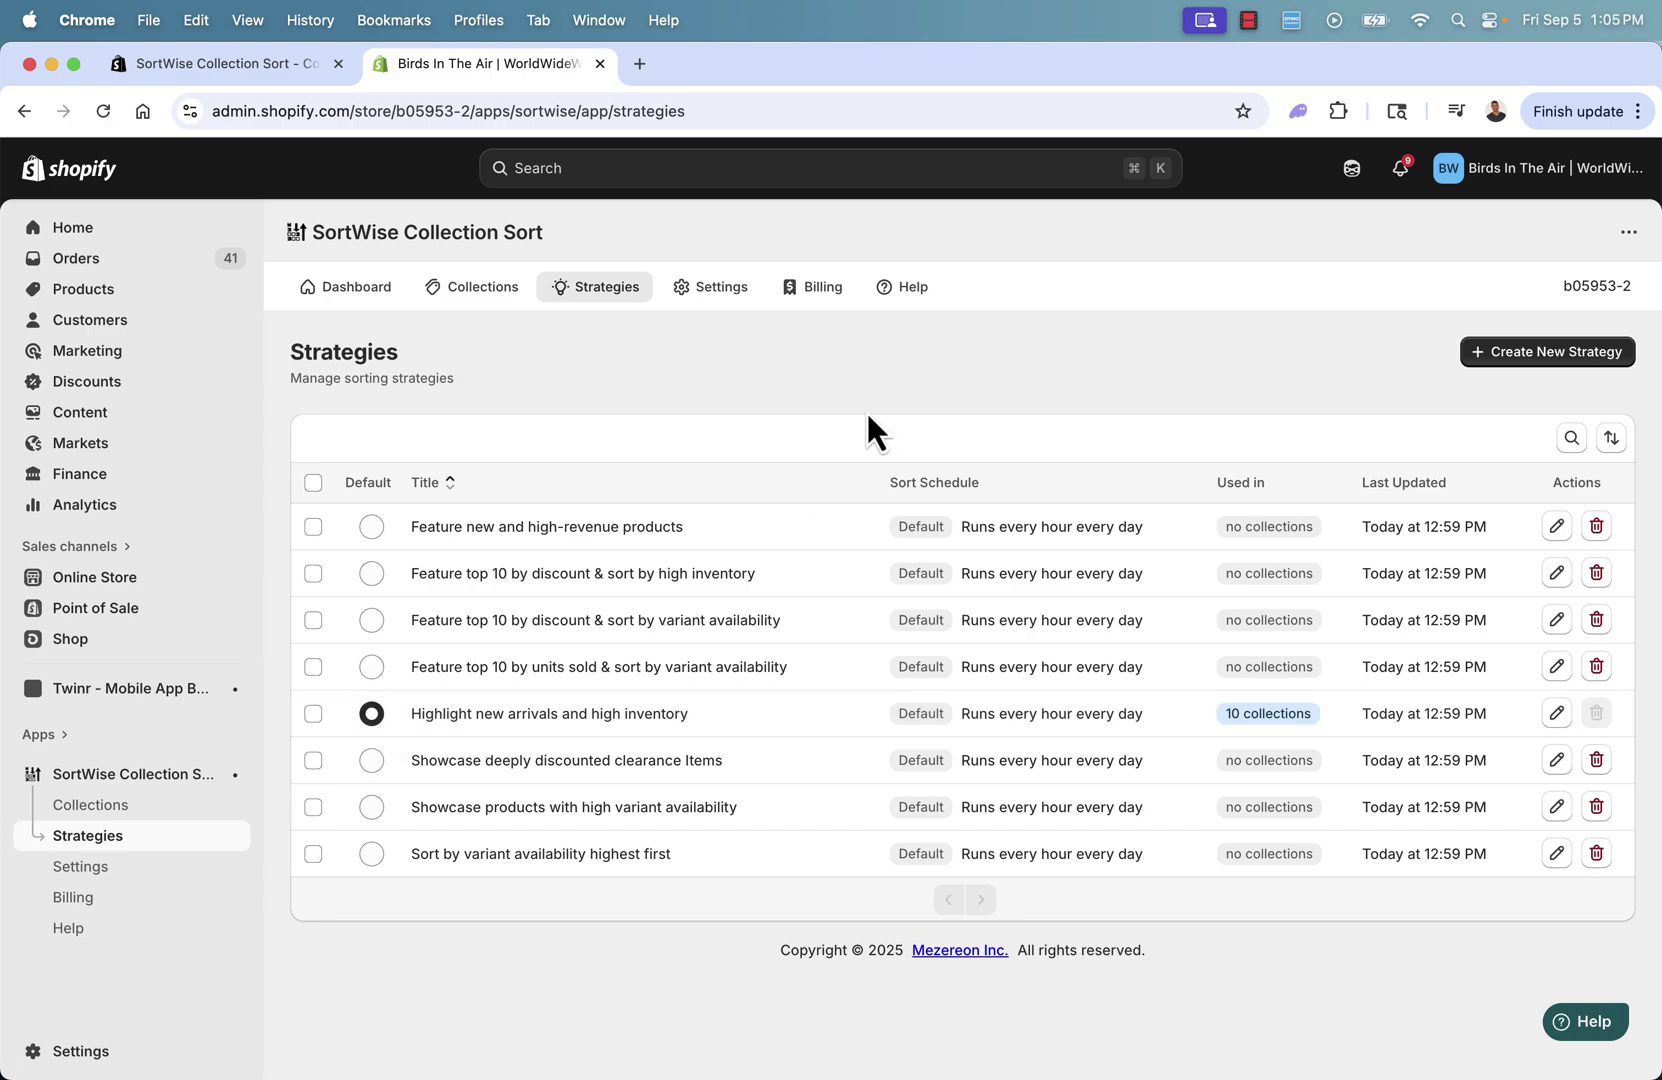
pyautogui.click(1497, 356)
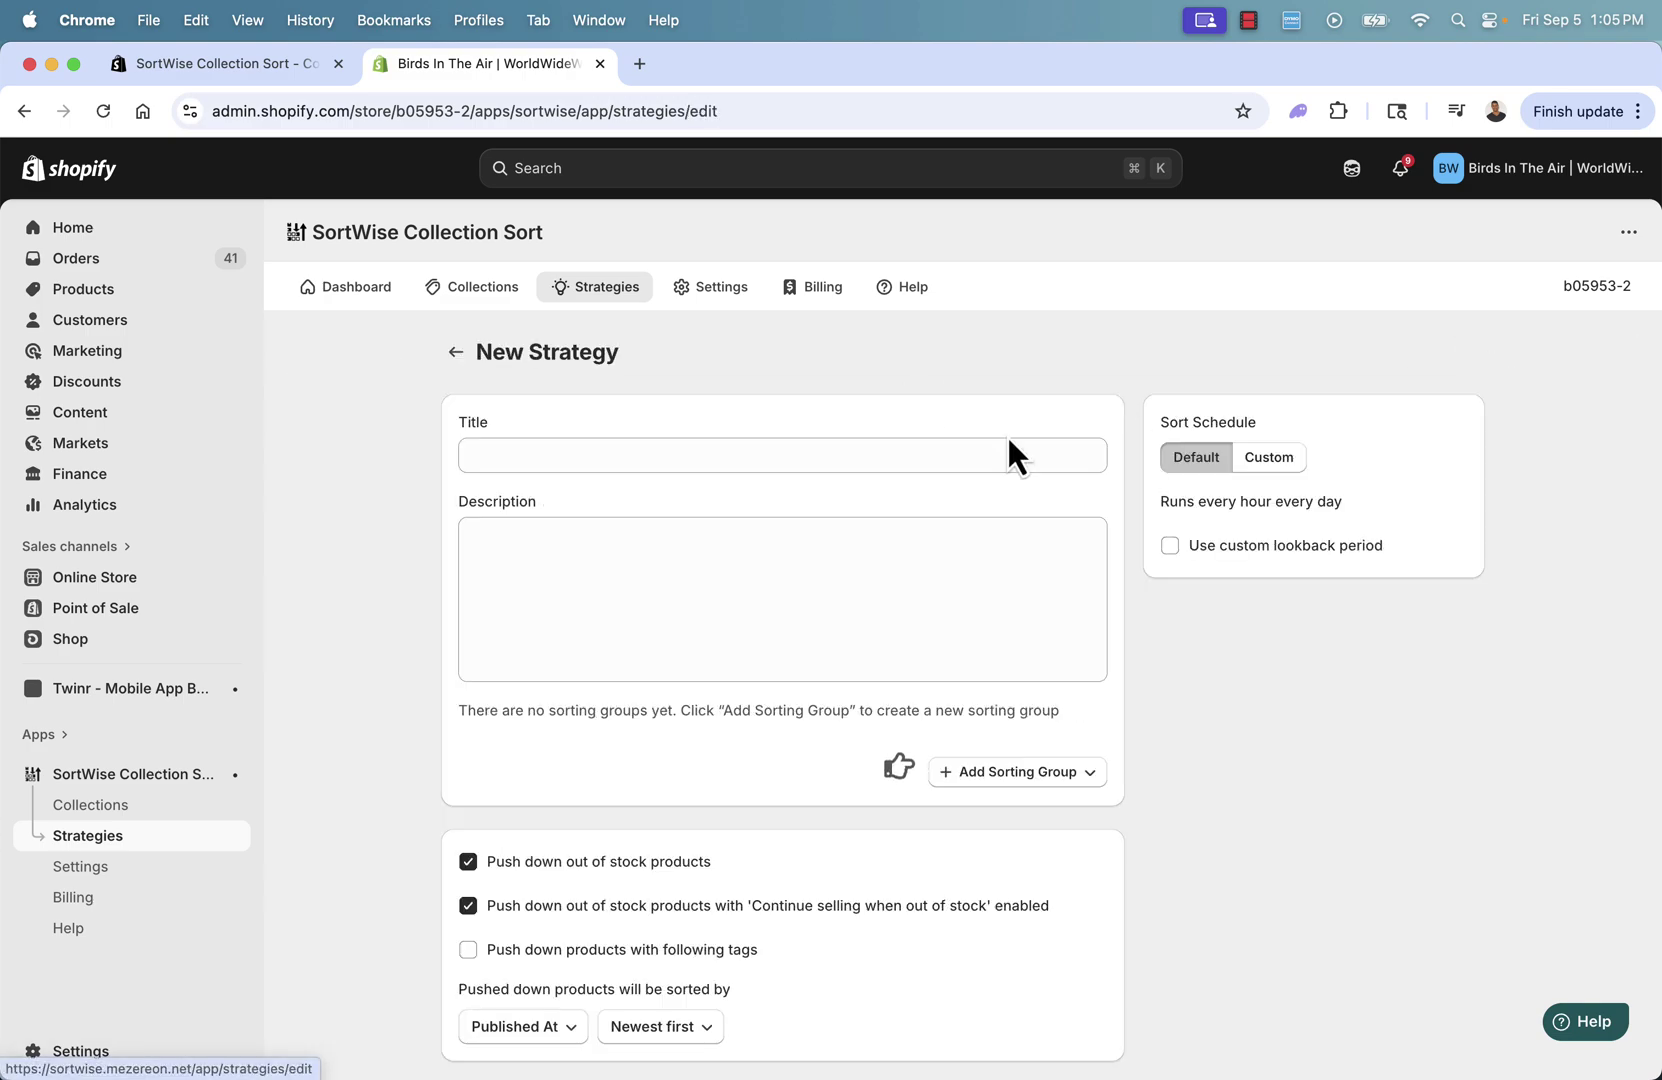
pyautogui.scroll(-1, 645, 520)
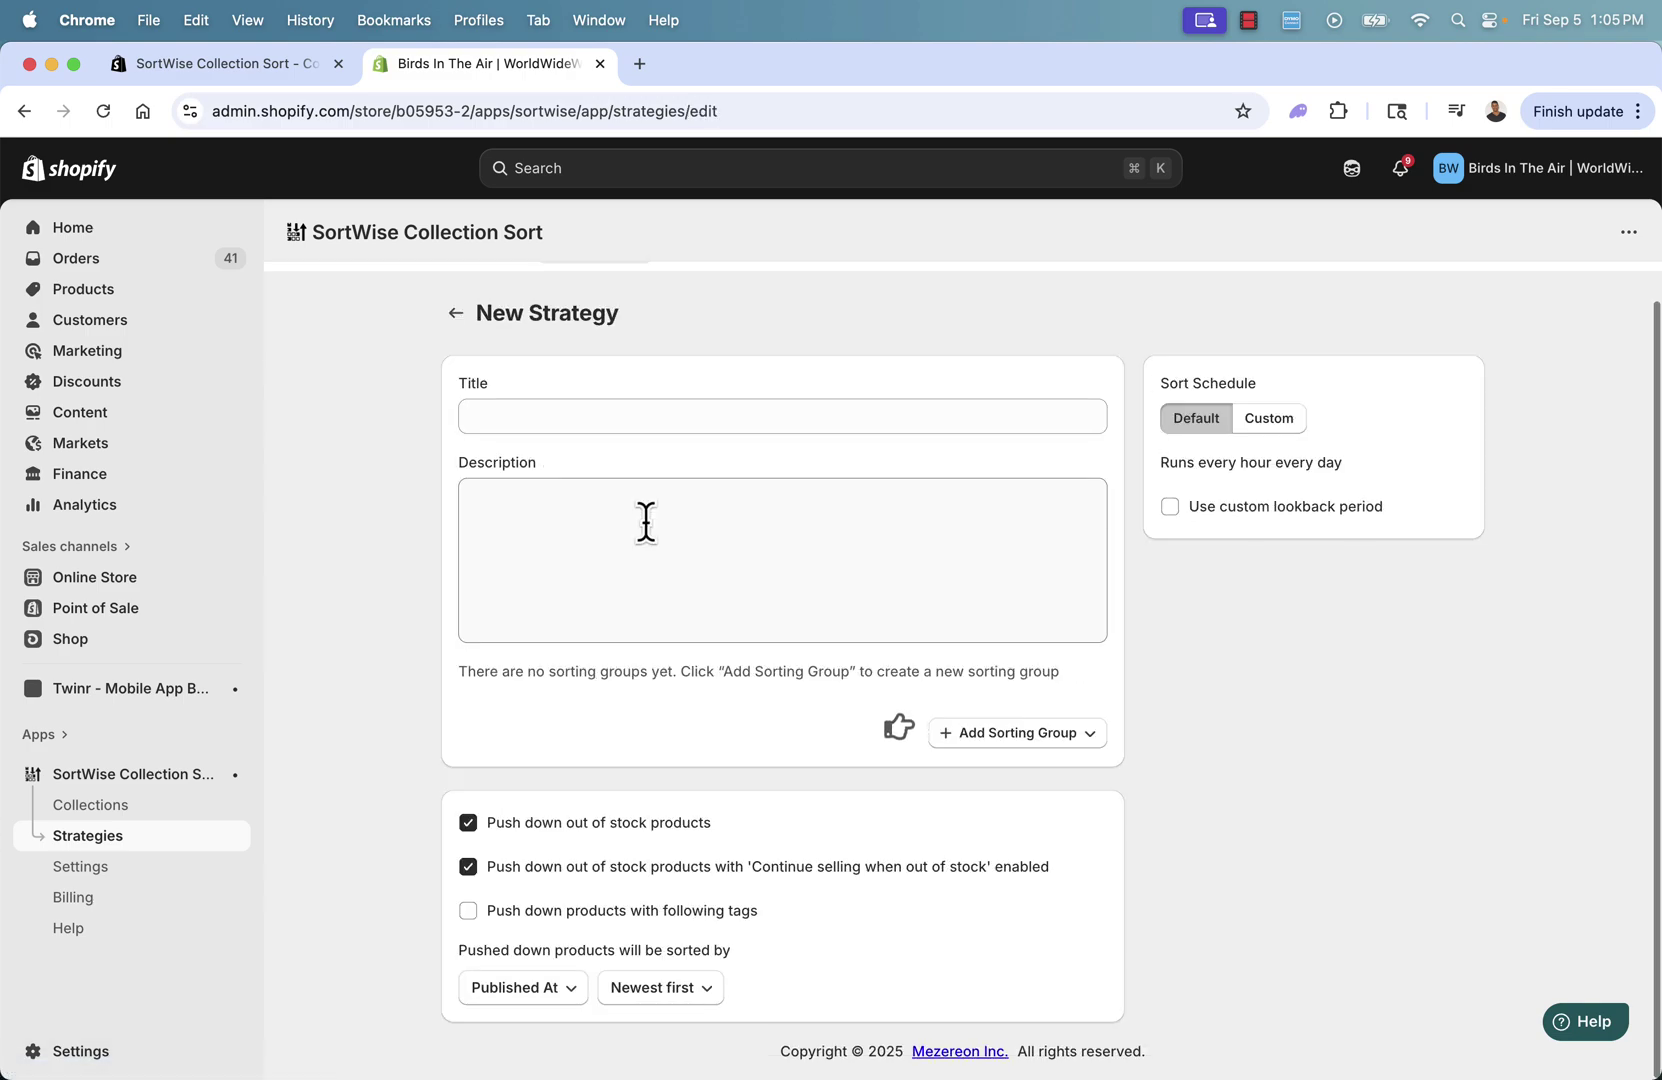
pyautogui.click(992, 740)
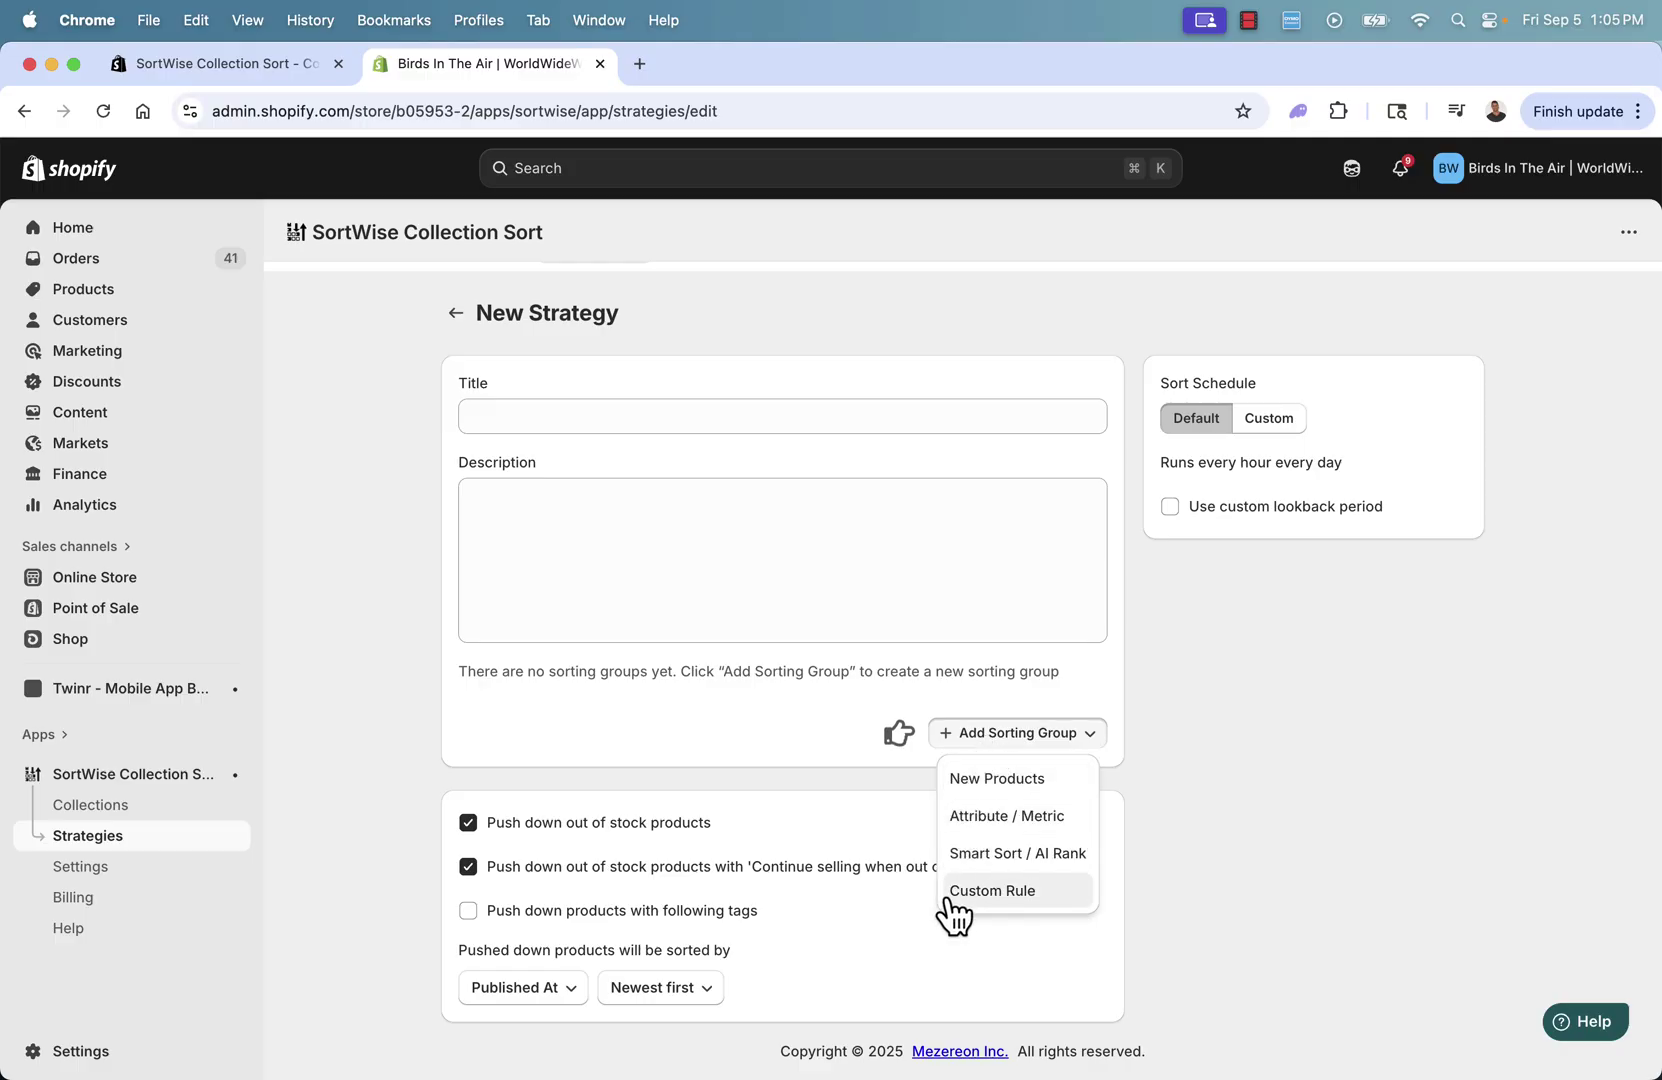
pyautogui.click(455, 313)
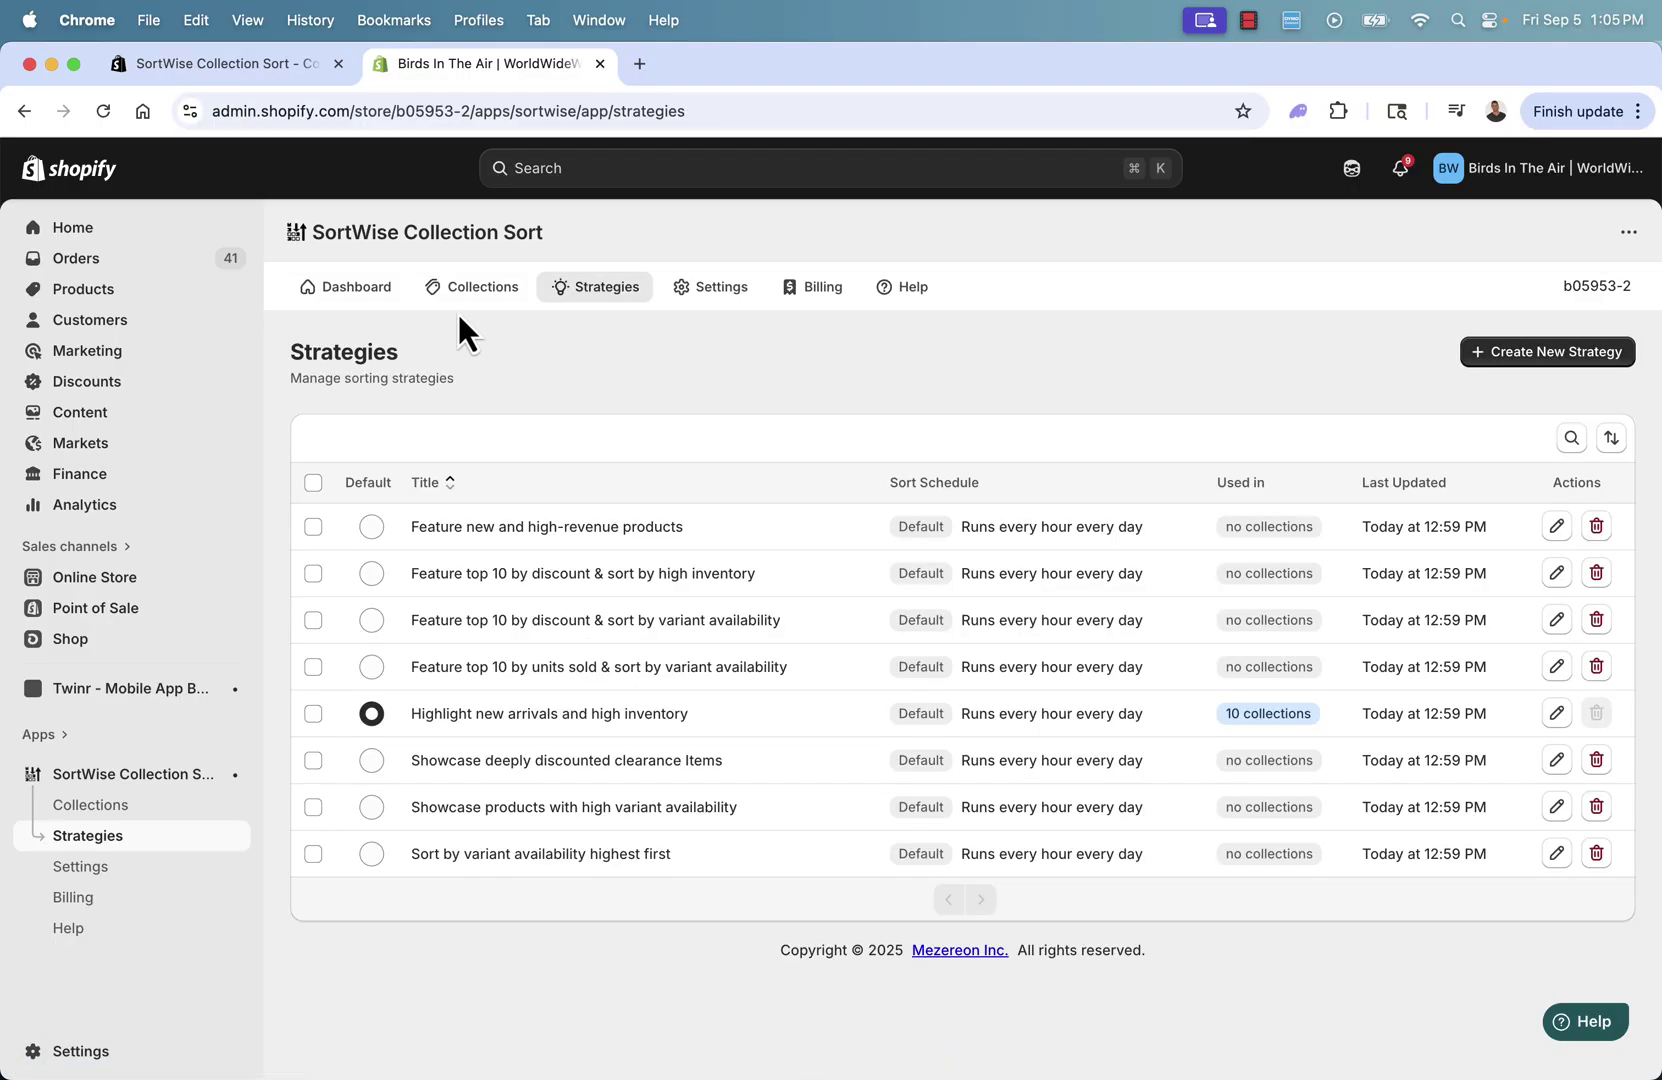
# Reach Global Settings through the dashboard's 'Customize global settings' setup step
pyautogui.click(343, 300)
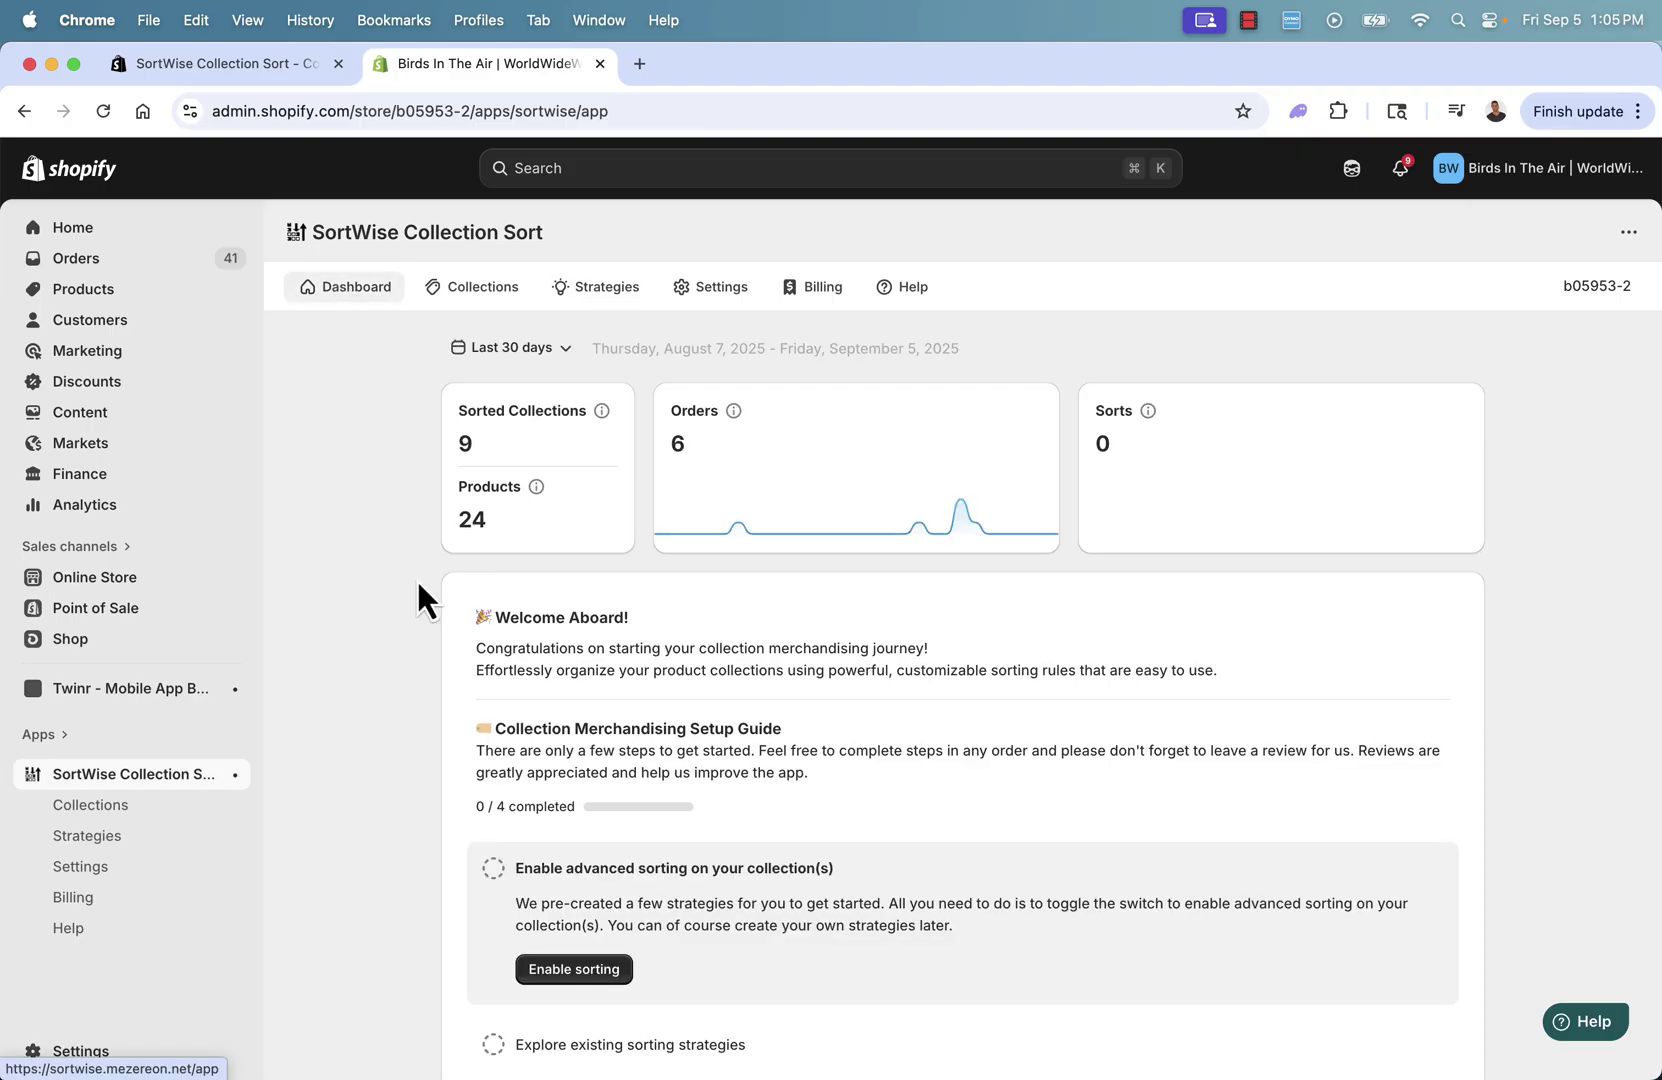
pyautogui.scroll(-5, 416, 578)
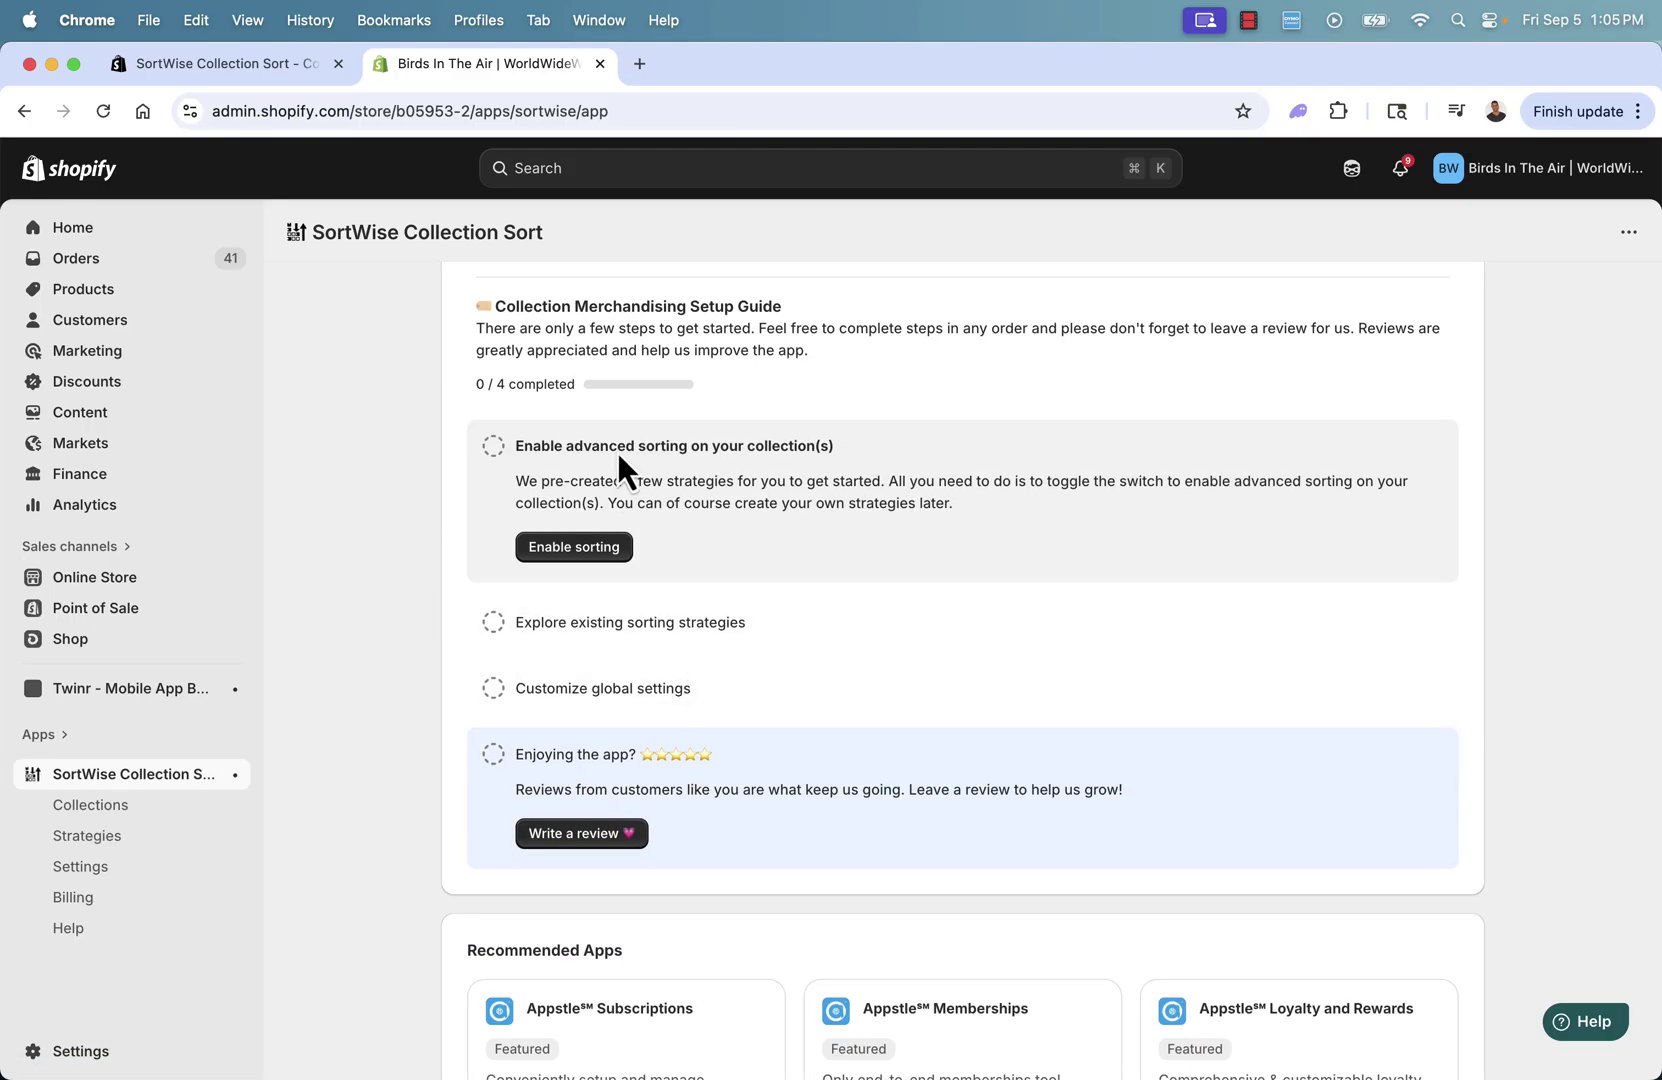
pyautogui.click(655, 621)
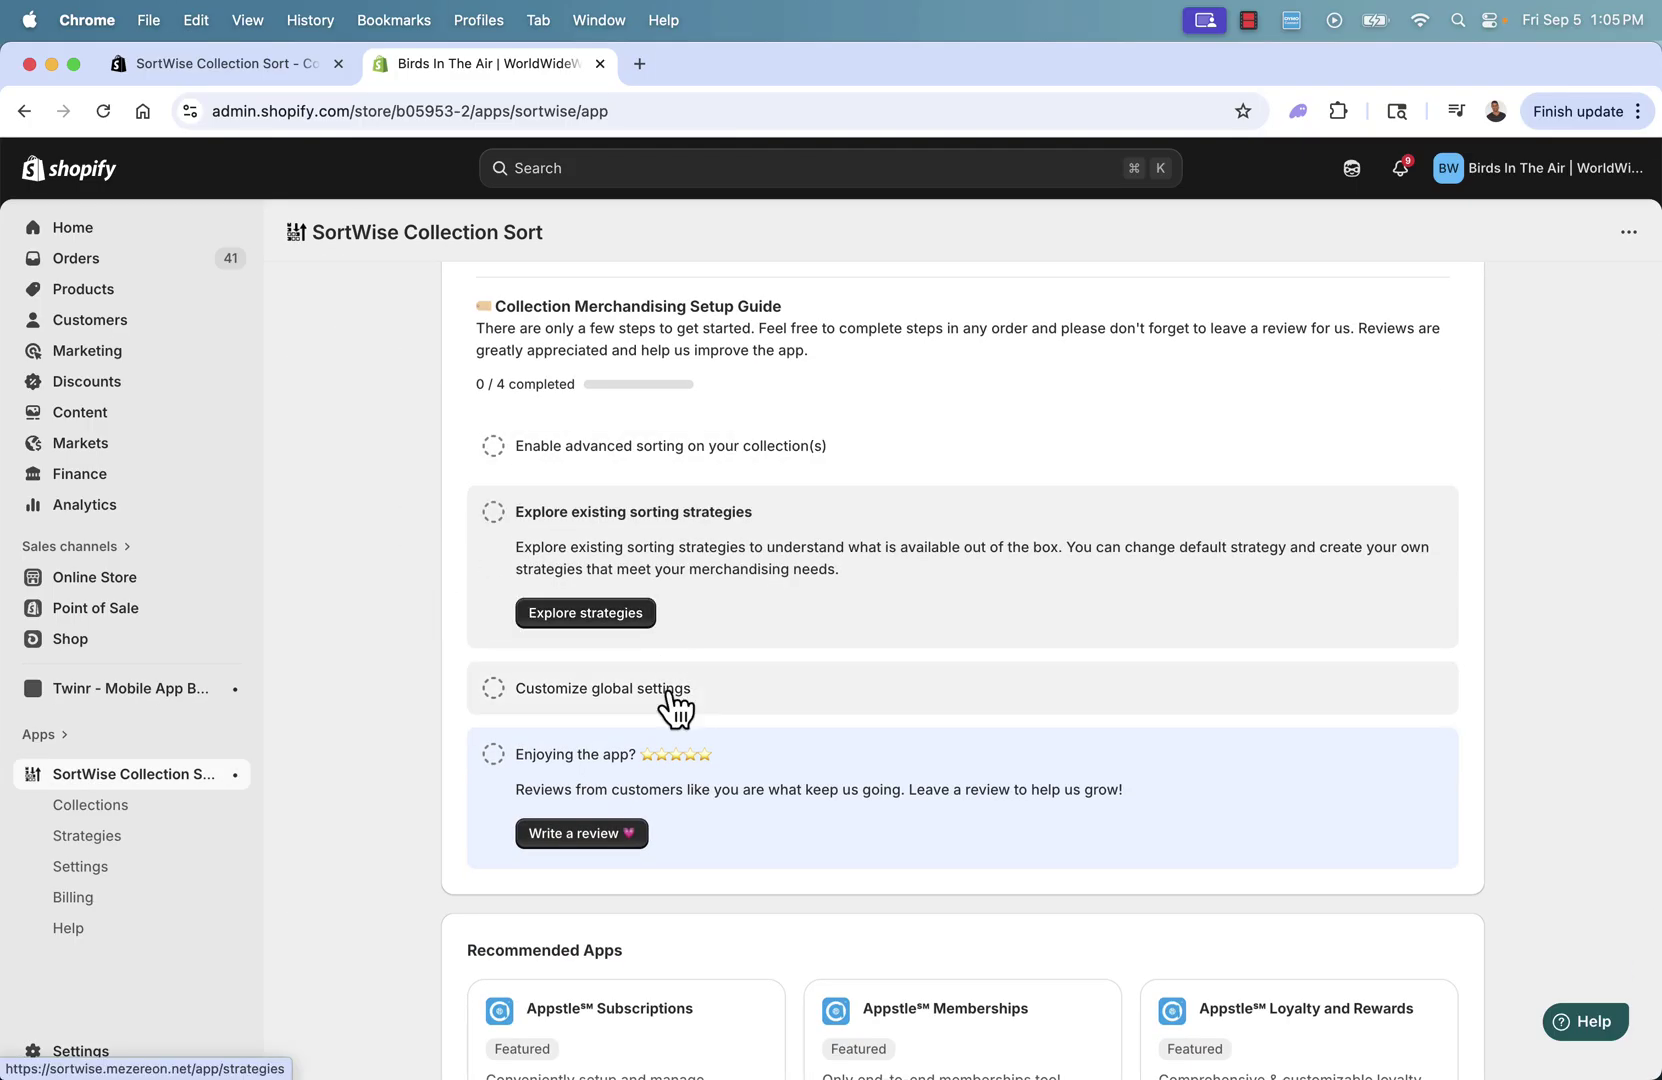
pyautogui.click(664, 691)
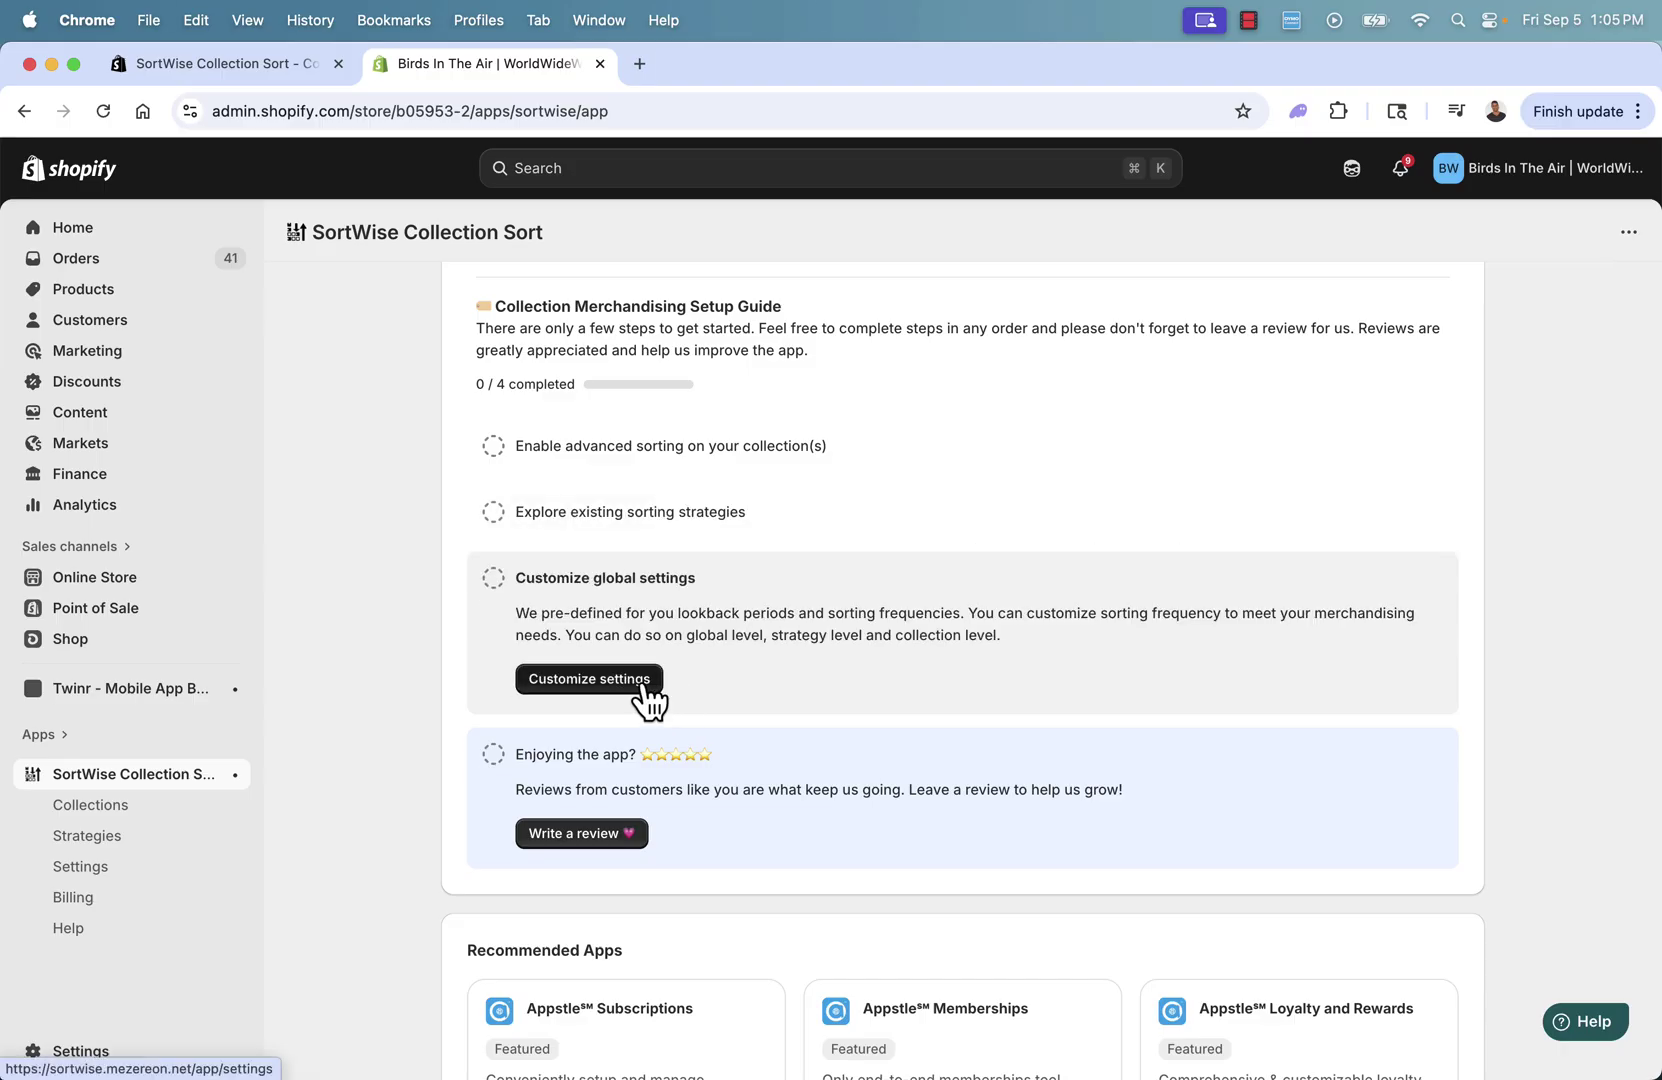
pyautogui.click(645, 690)
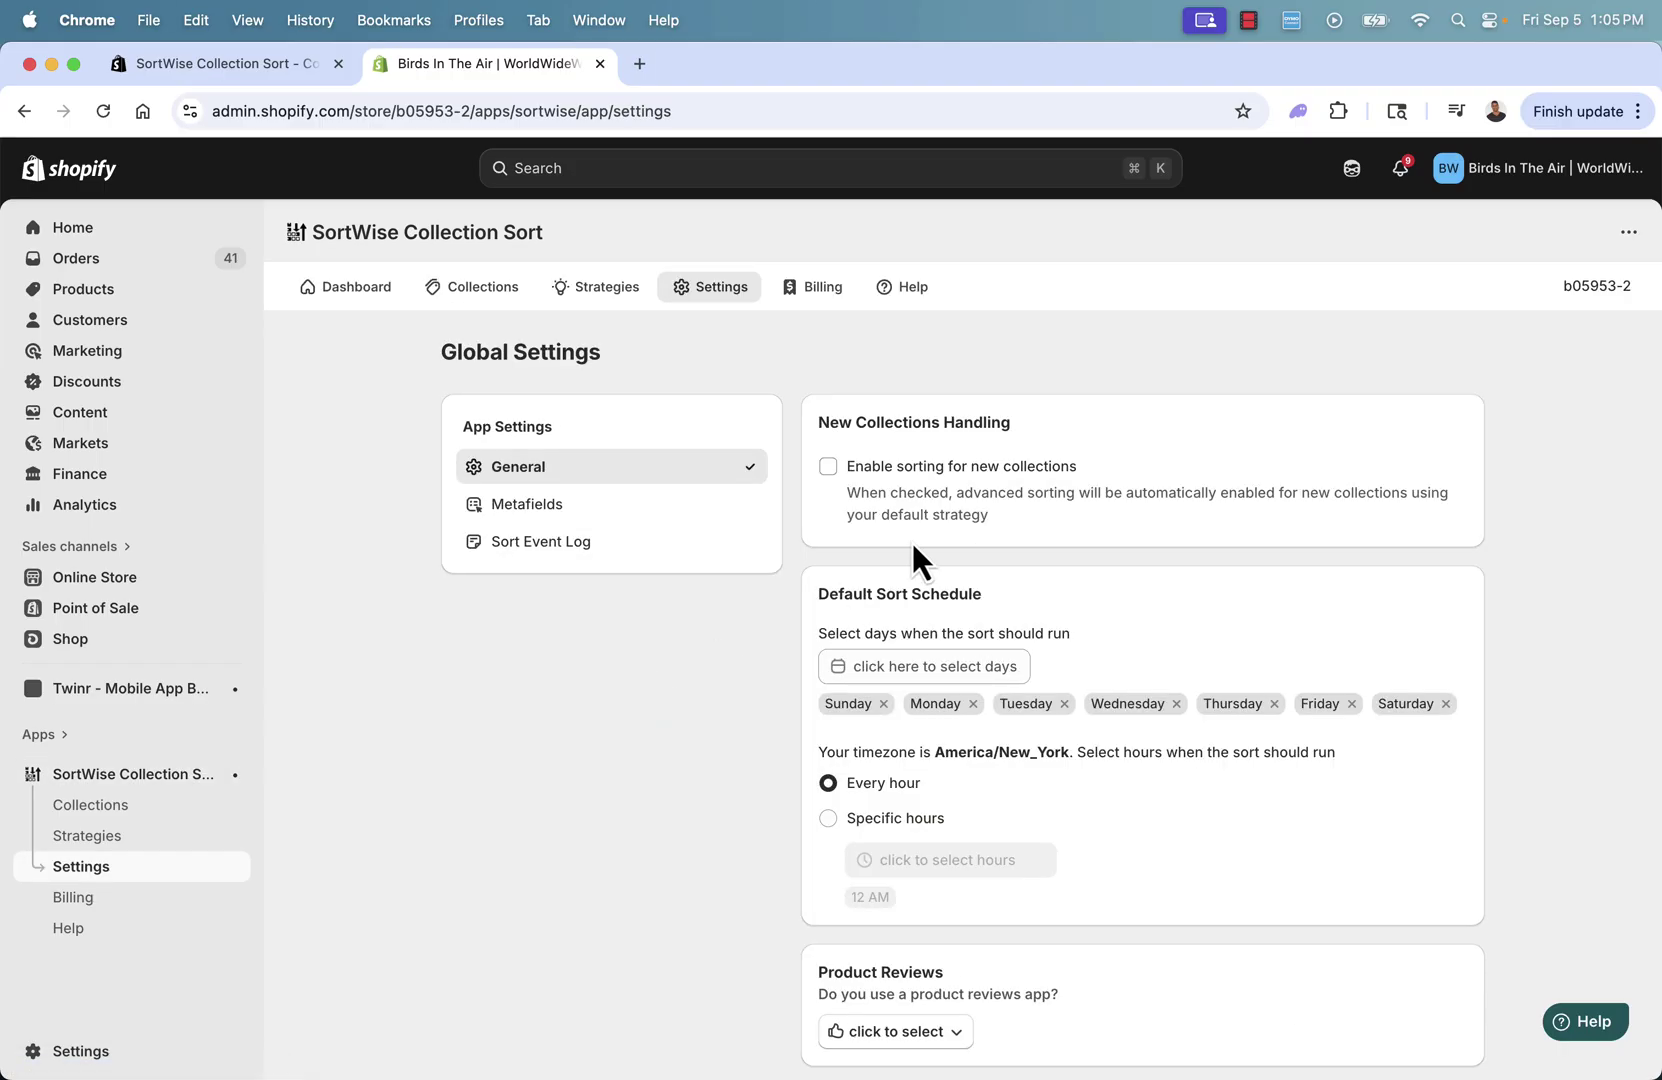
# Check 'Enable sorting for new collections', glance at the reviews-app list, and save the settings
pyautogui.click(828, 466)
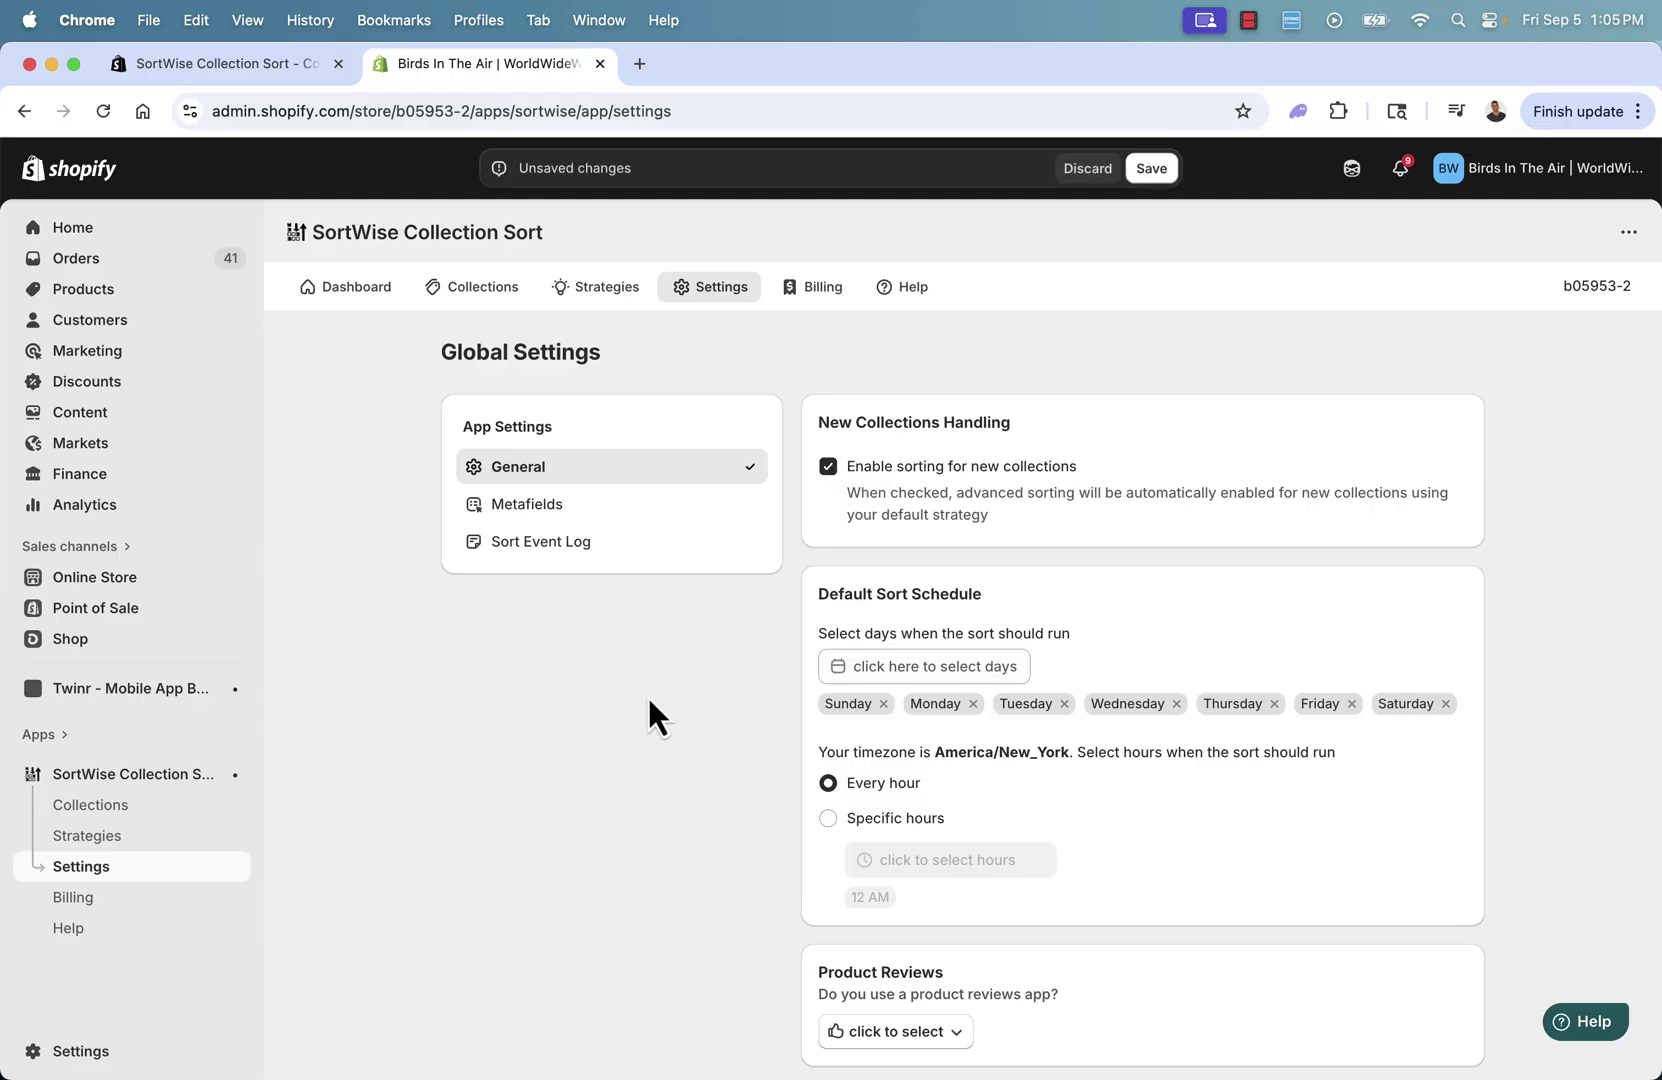
pyautogui.scroll(-5, 672, 822)
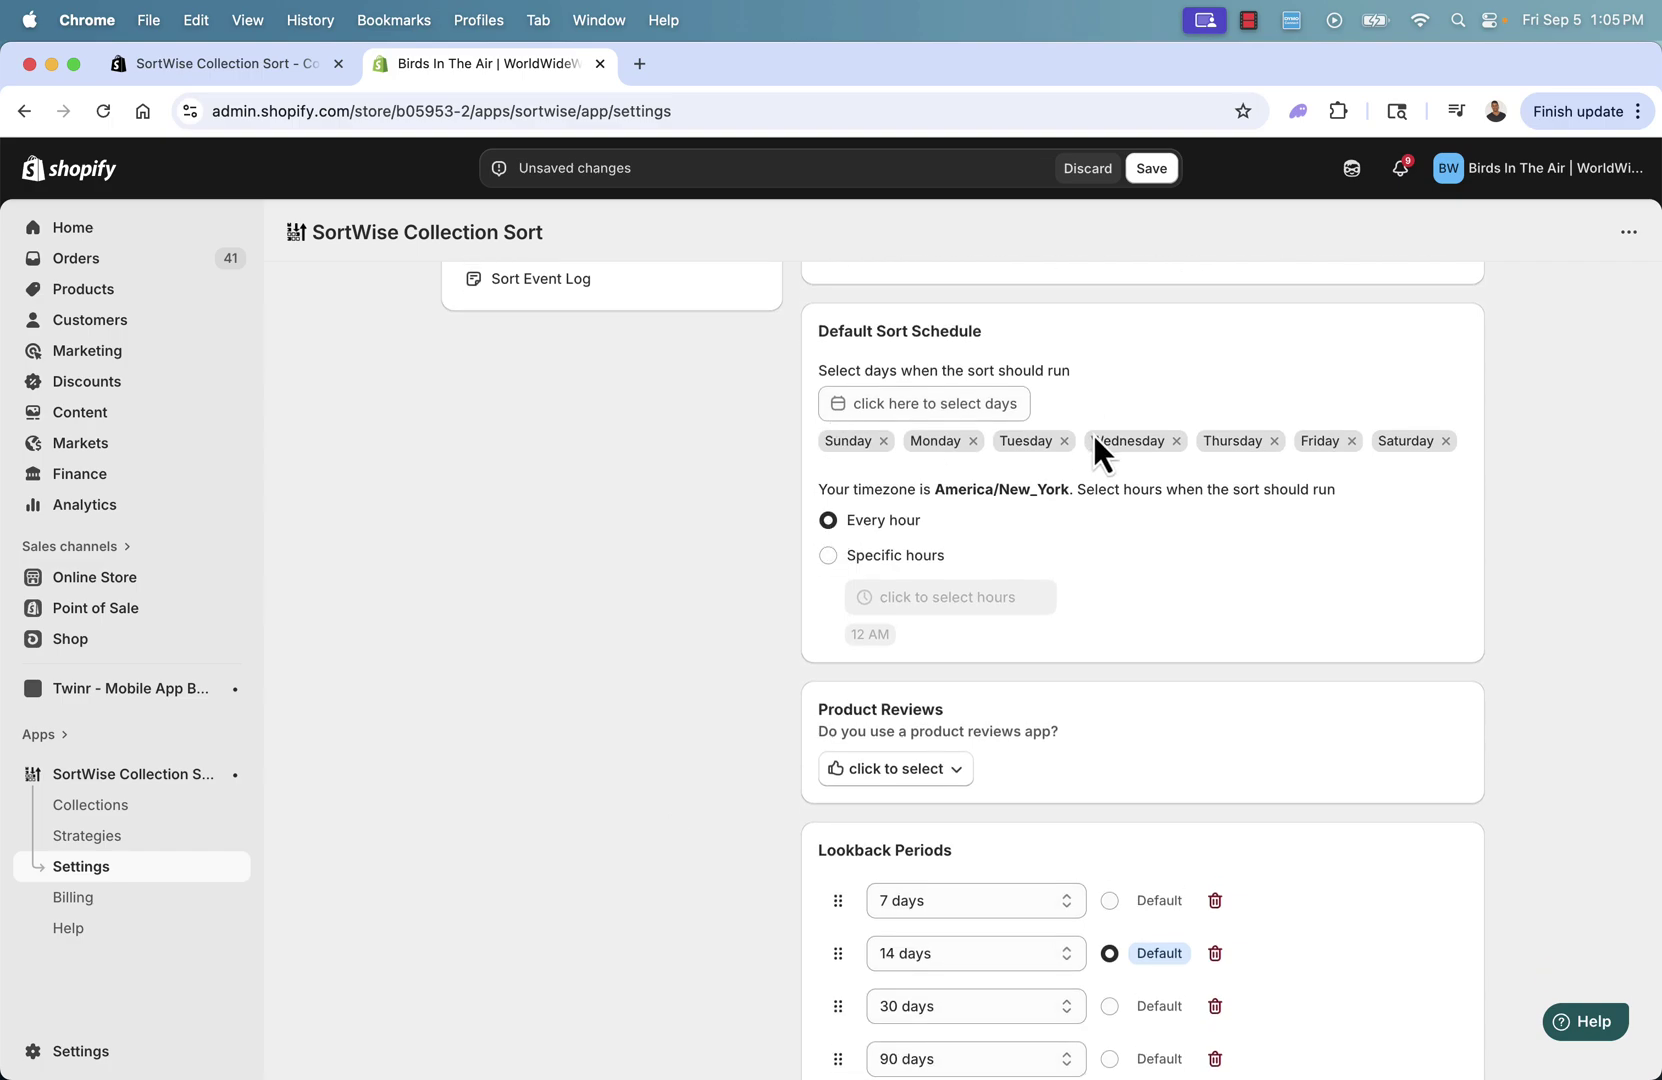
pyautogui.scroll(3, 630, 603)
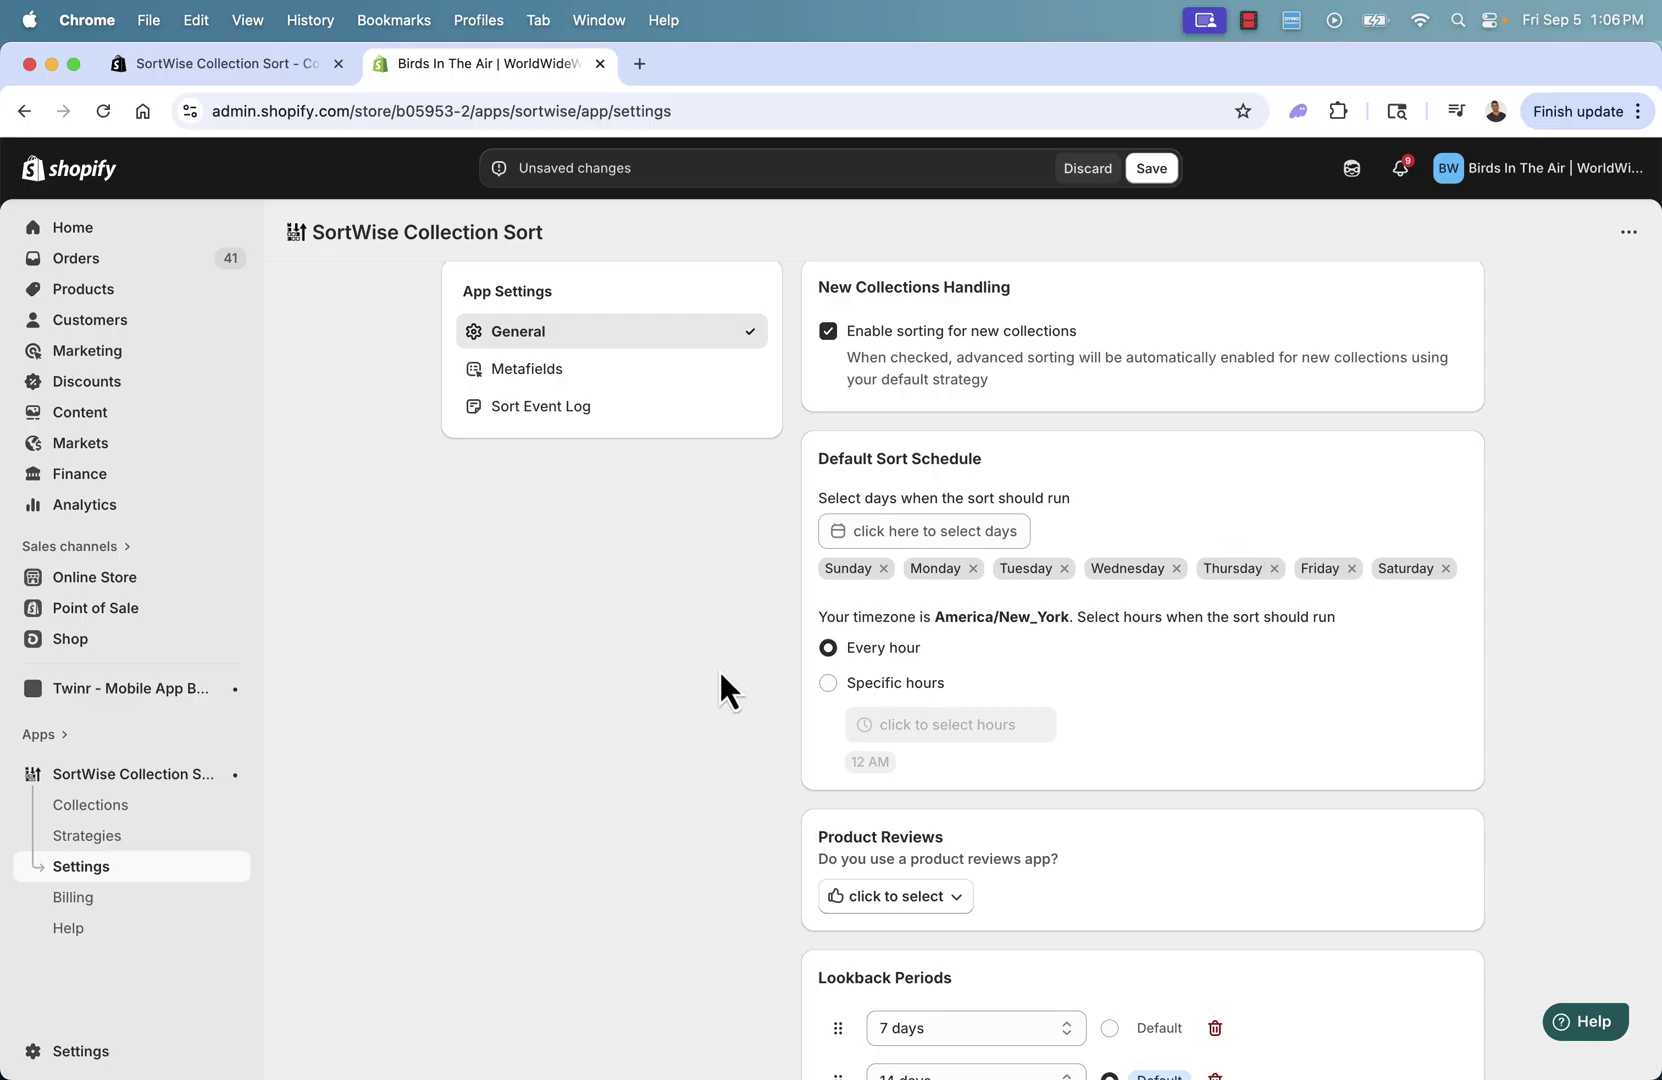
pyautogui.scroll(-2, 705, 718)
pyautogui.scroll(-1, 760, 660)
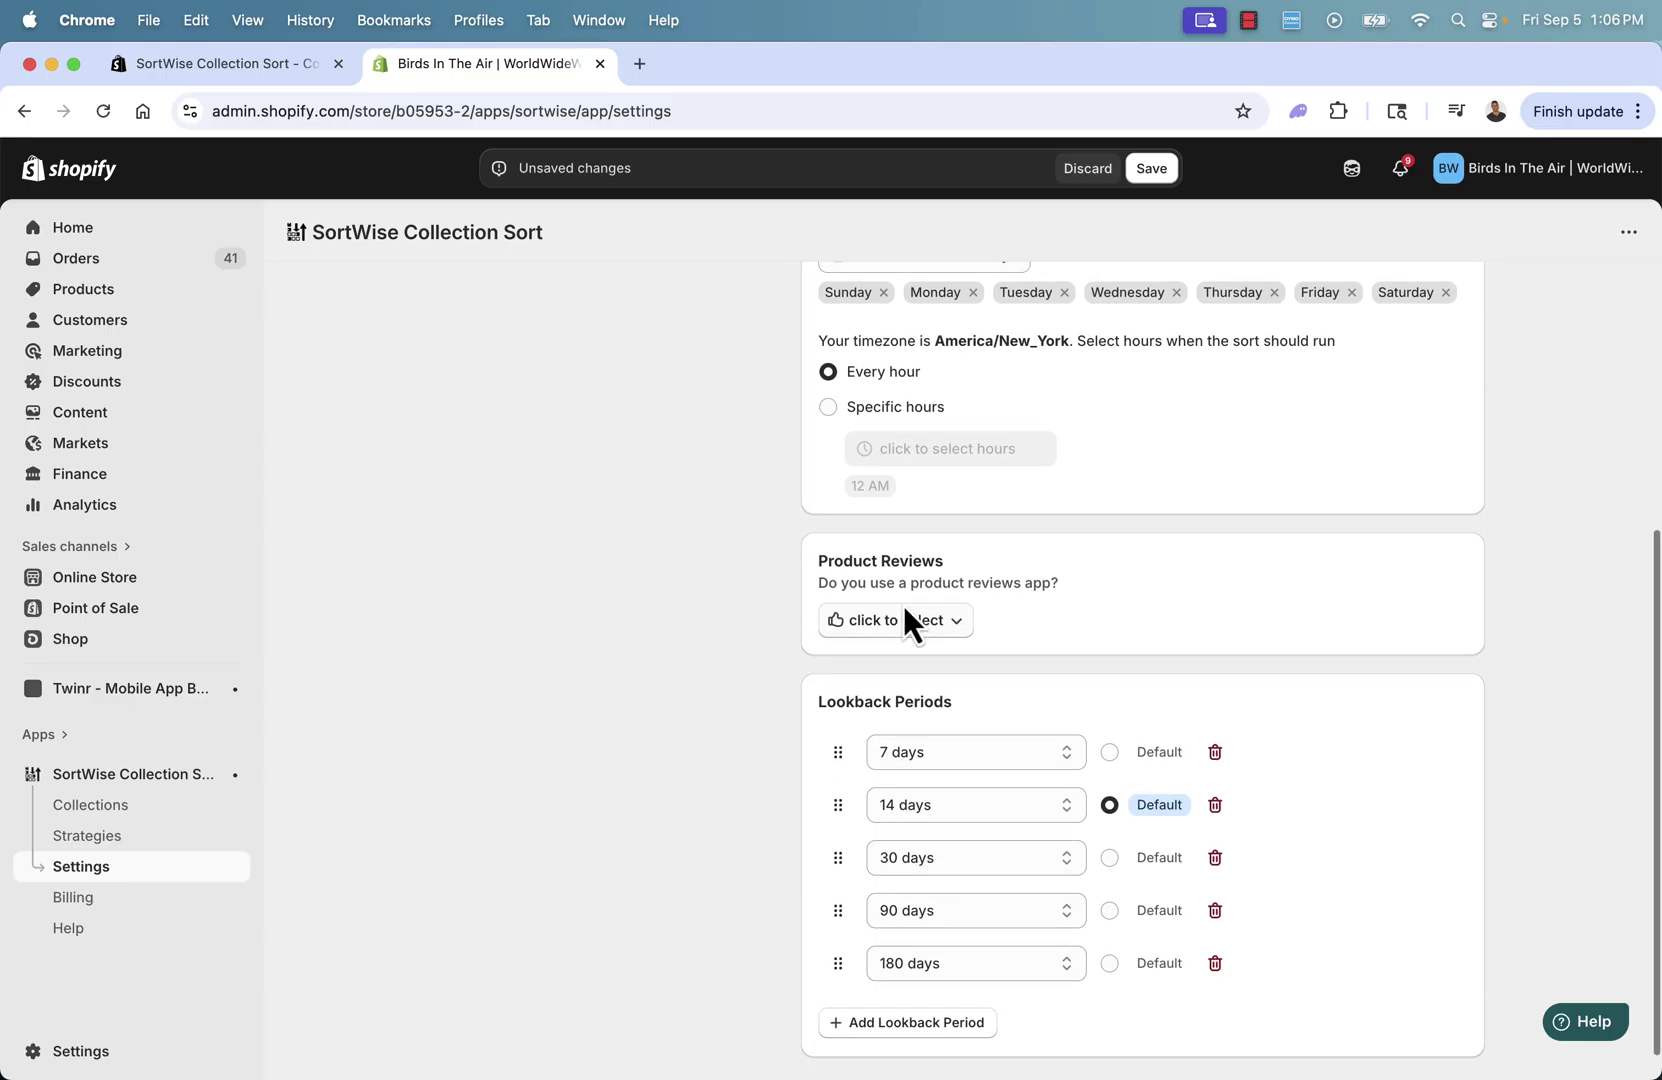
pyautogui.click(938, 621)
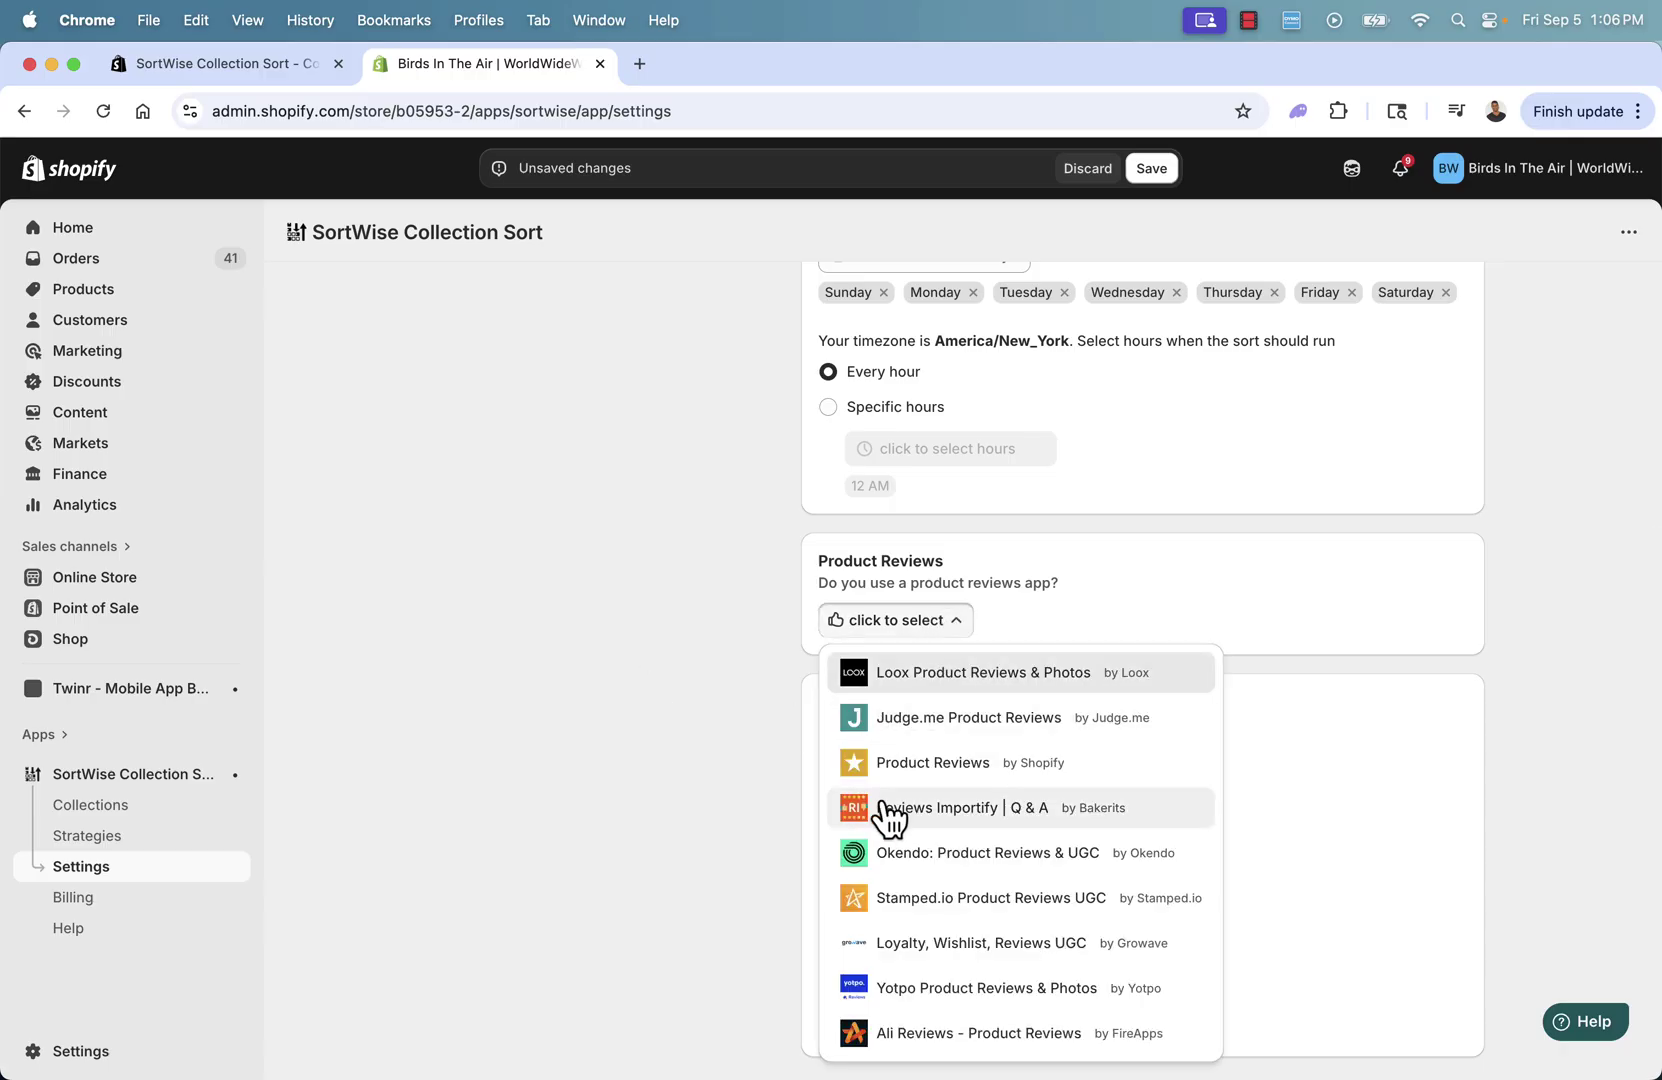
pyautogui.click(699, 747)
pyautogui.scroll(-1, 699, 747)
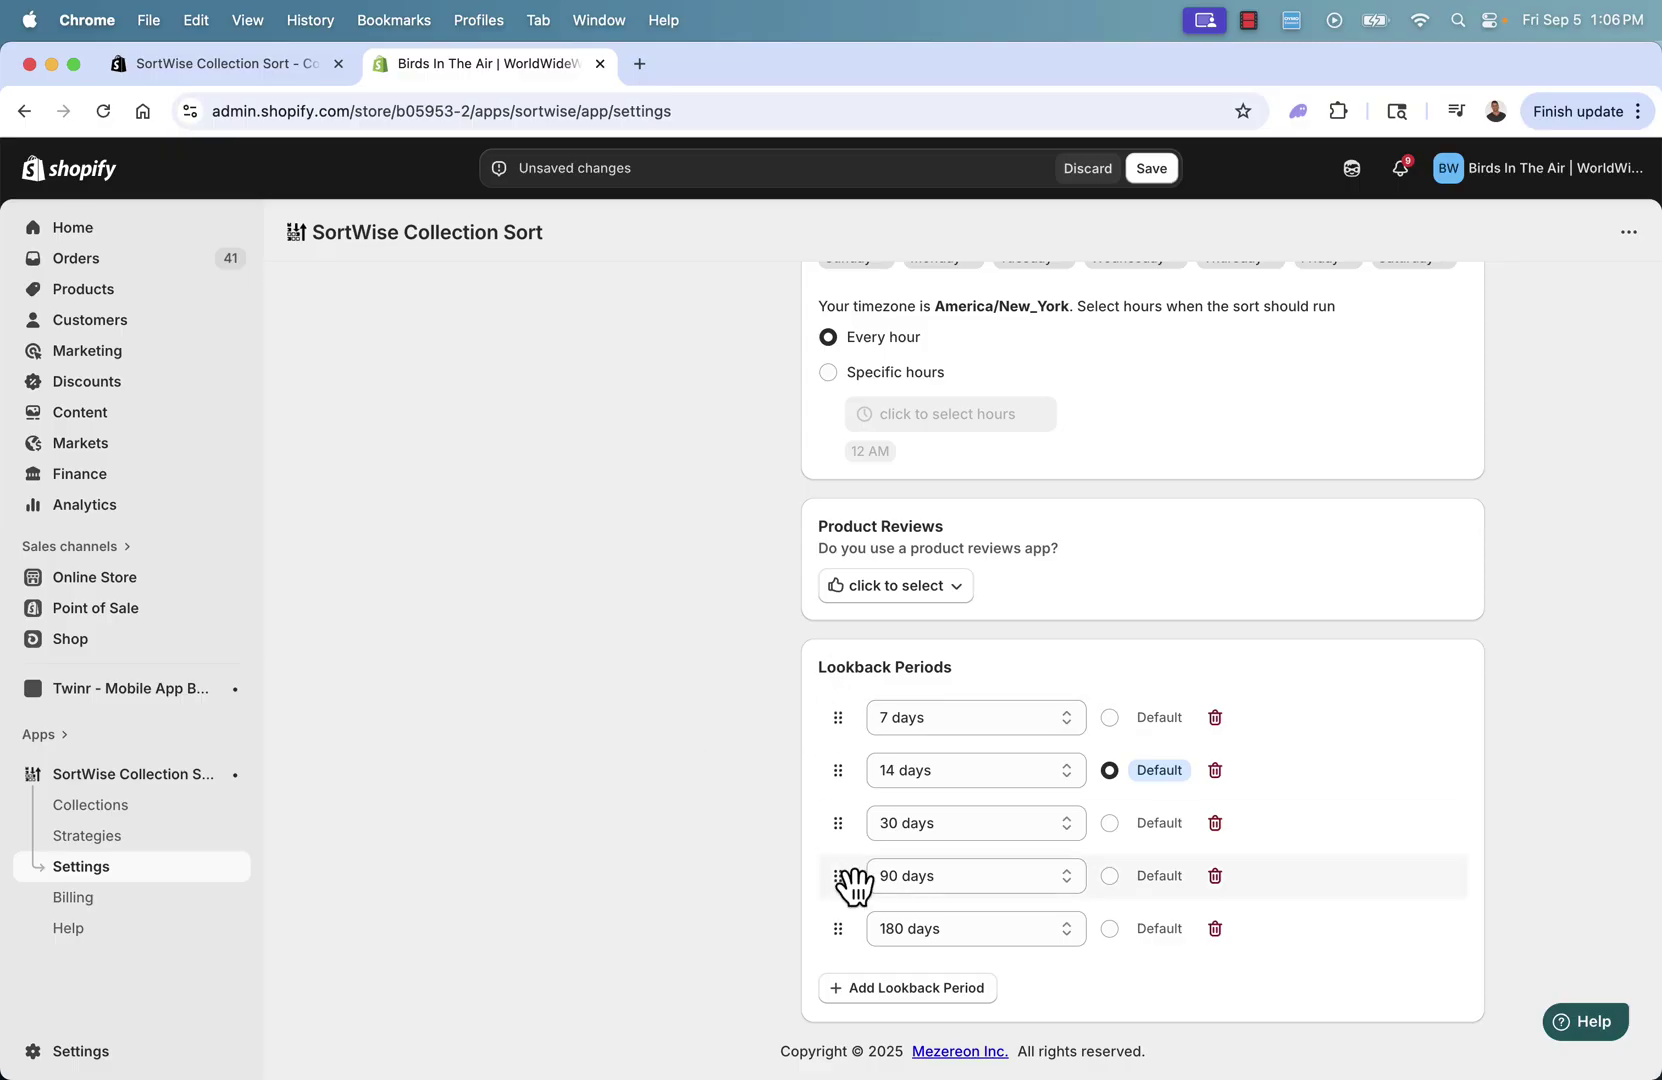
pyautogui.scroll(10, 615, 828)
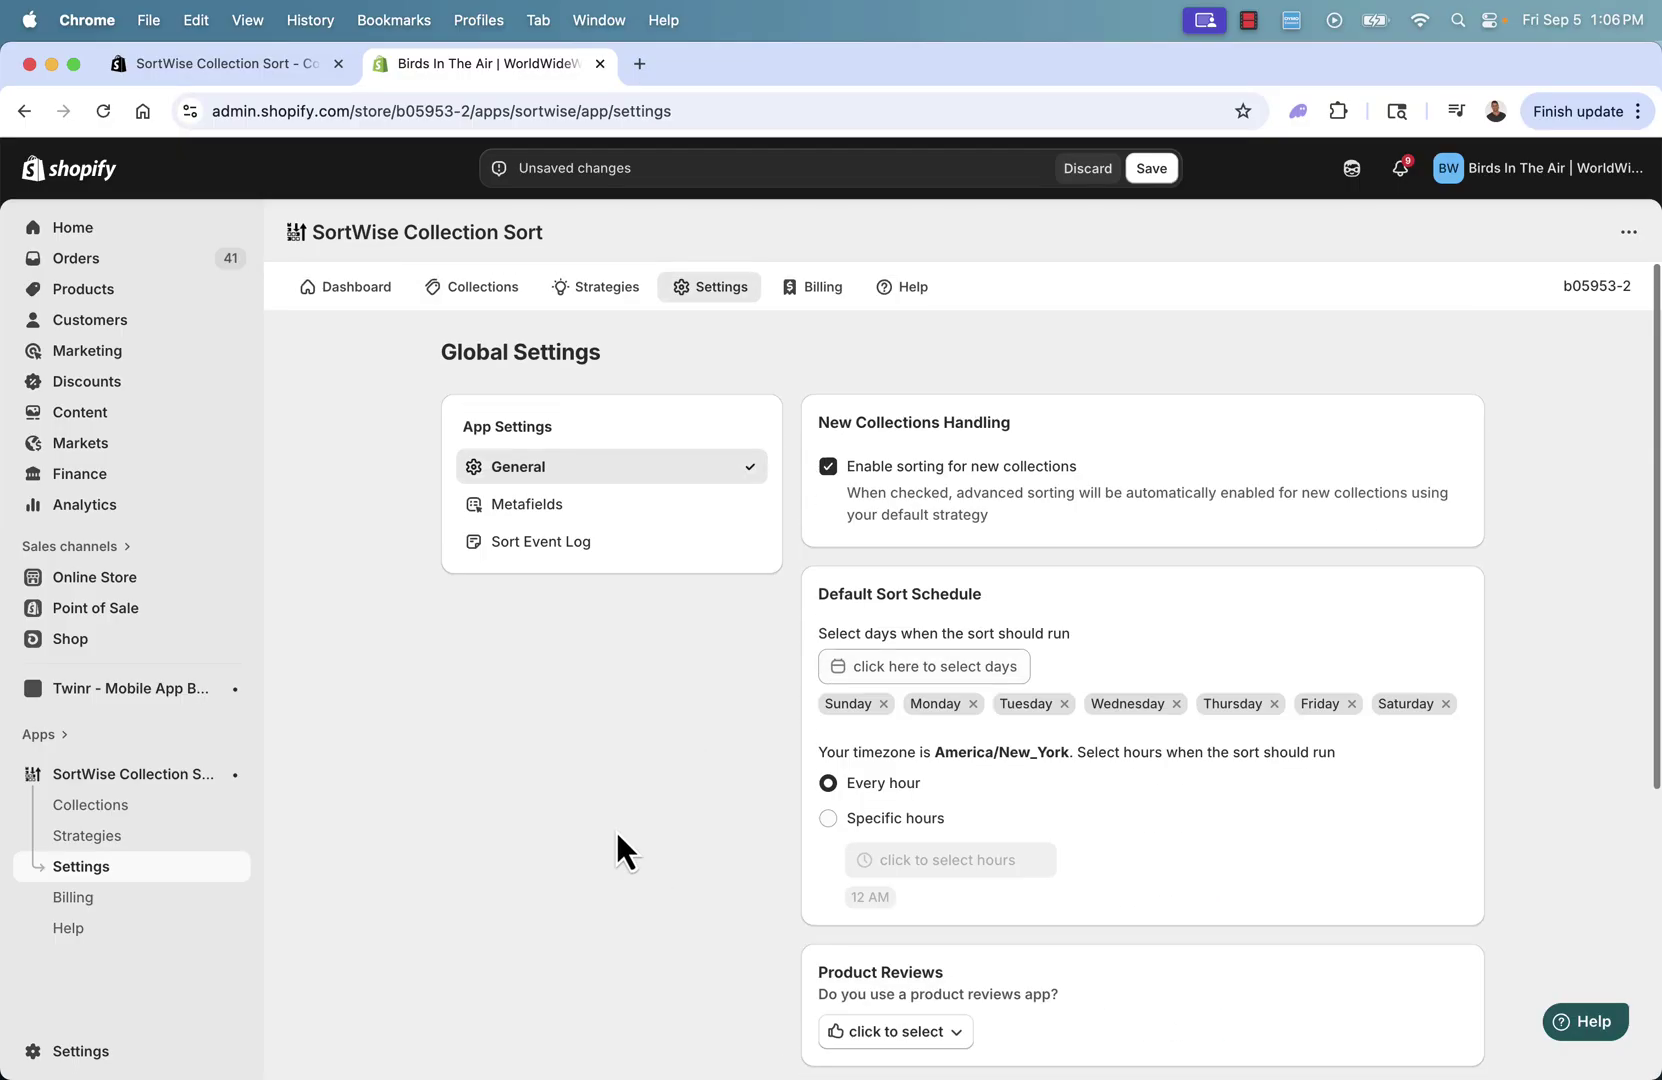
pyautogui.click(1152, 169)
# View Metafields and the Sort Event Log, visit Billing and Help, then return to Dashboard
pyautogui.click(535, 508)
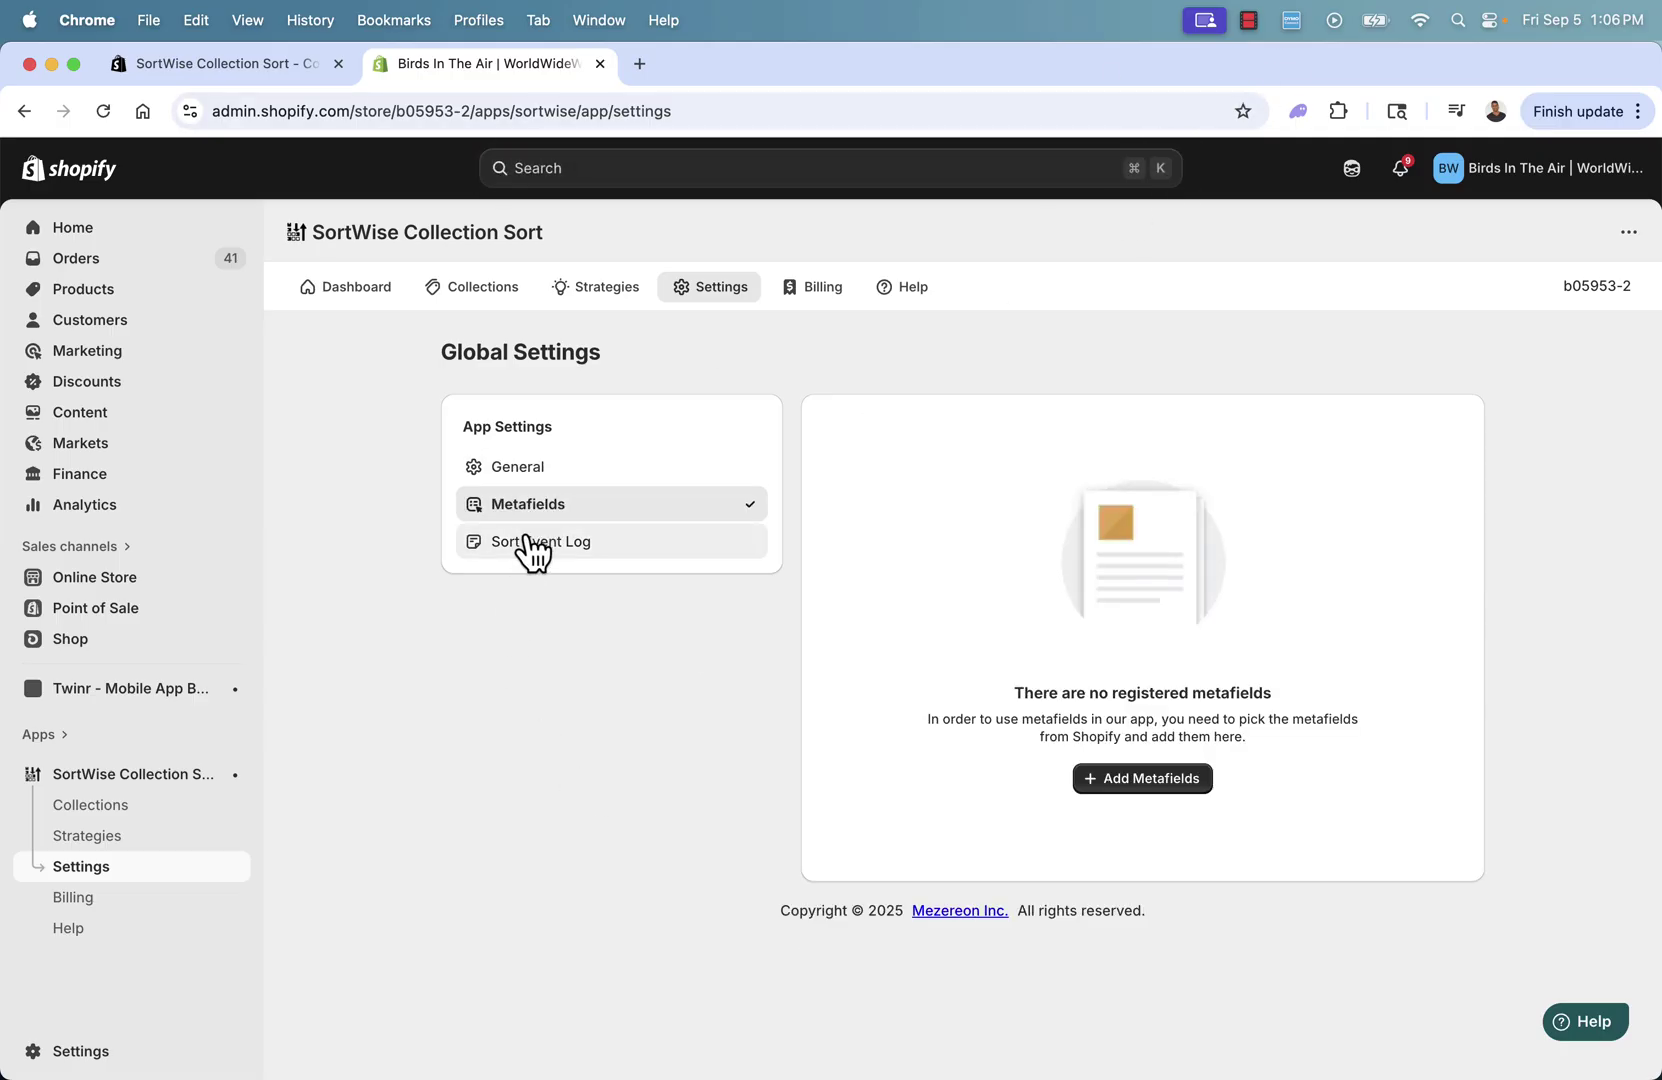
pyautogui.click(533, 550)
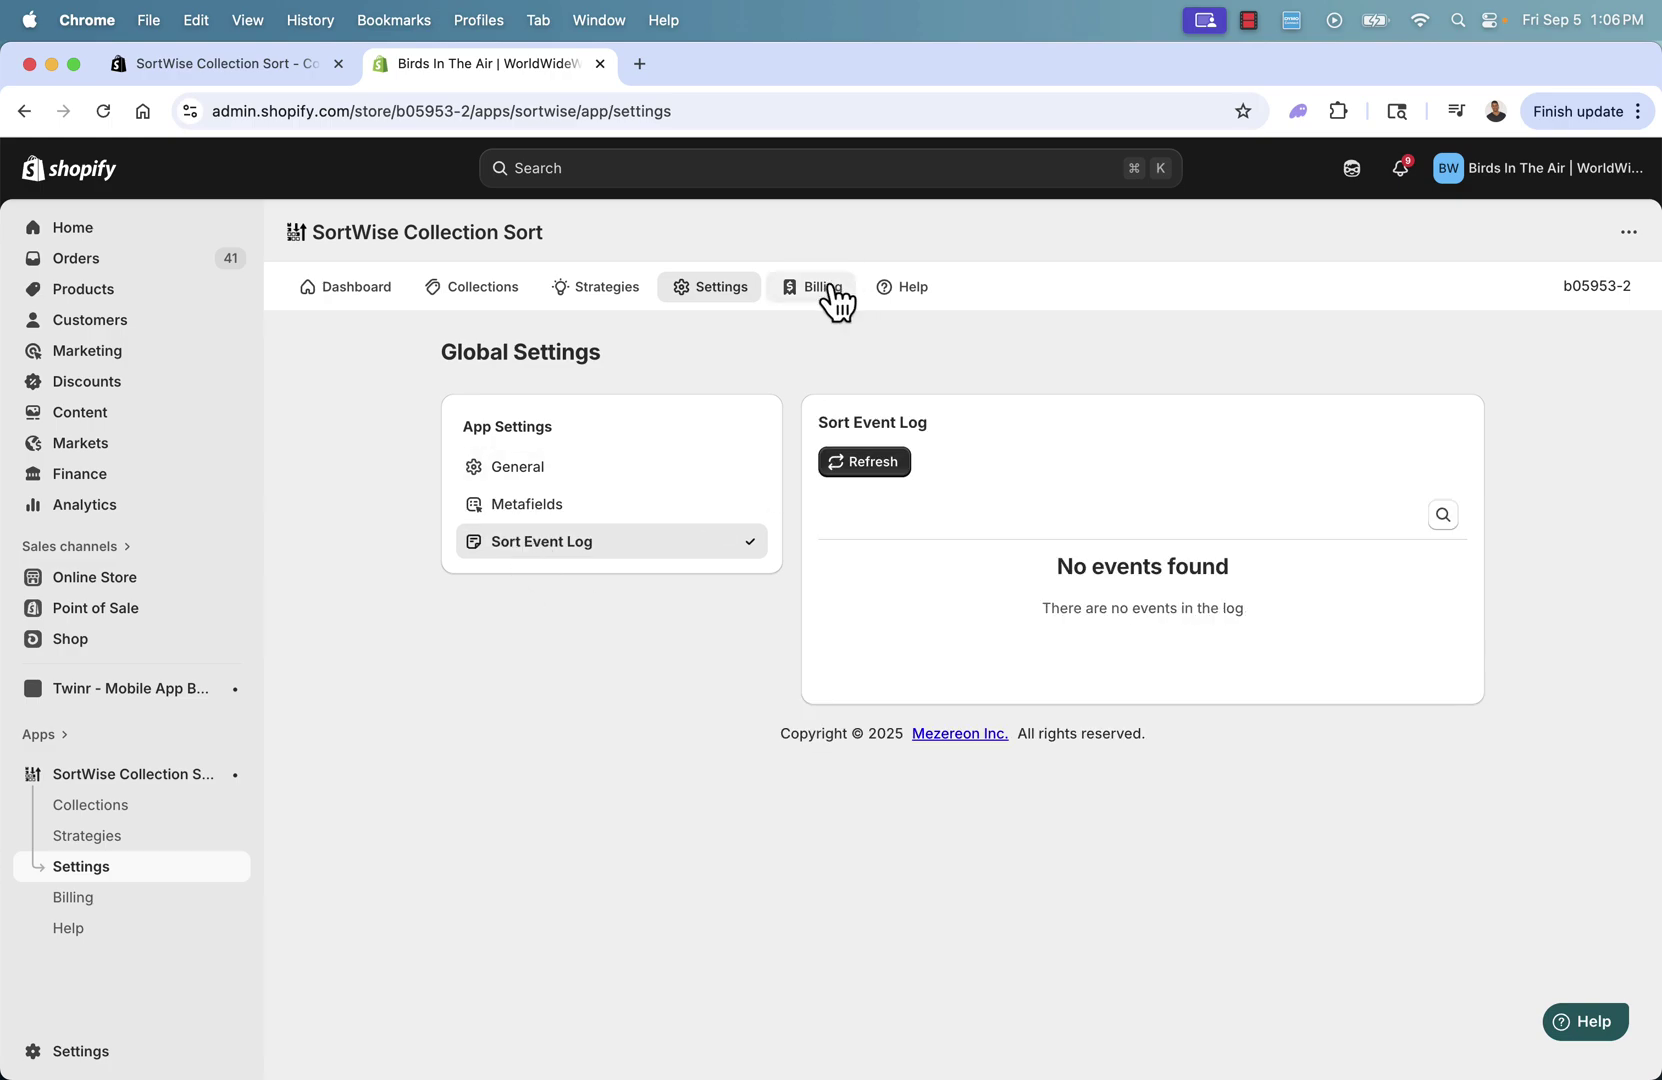
pyautogui.click(814, 290)
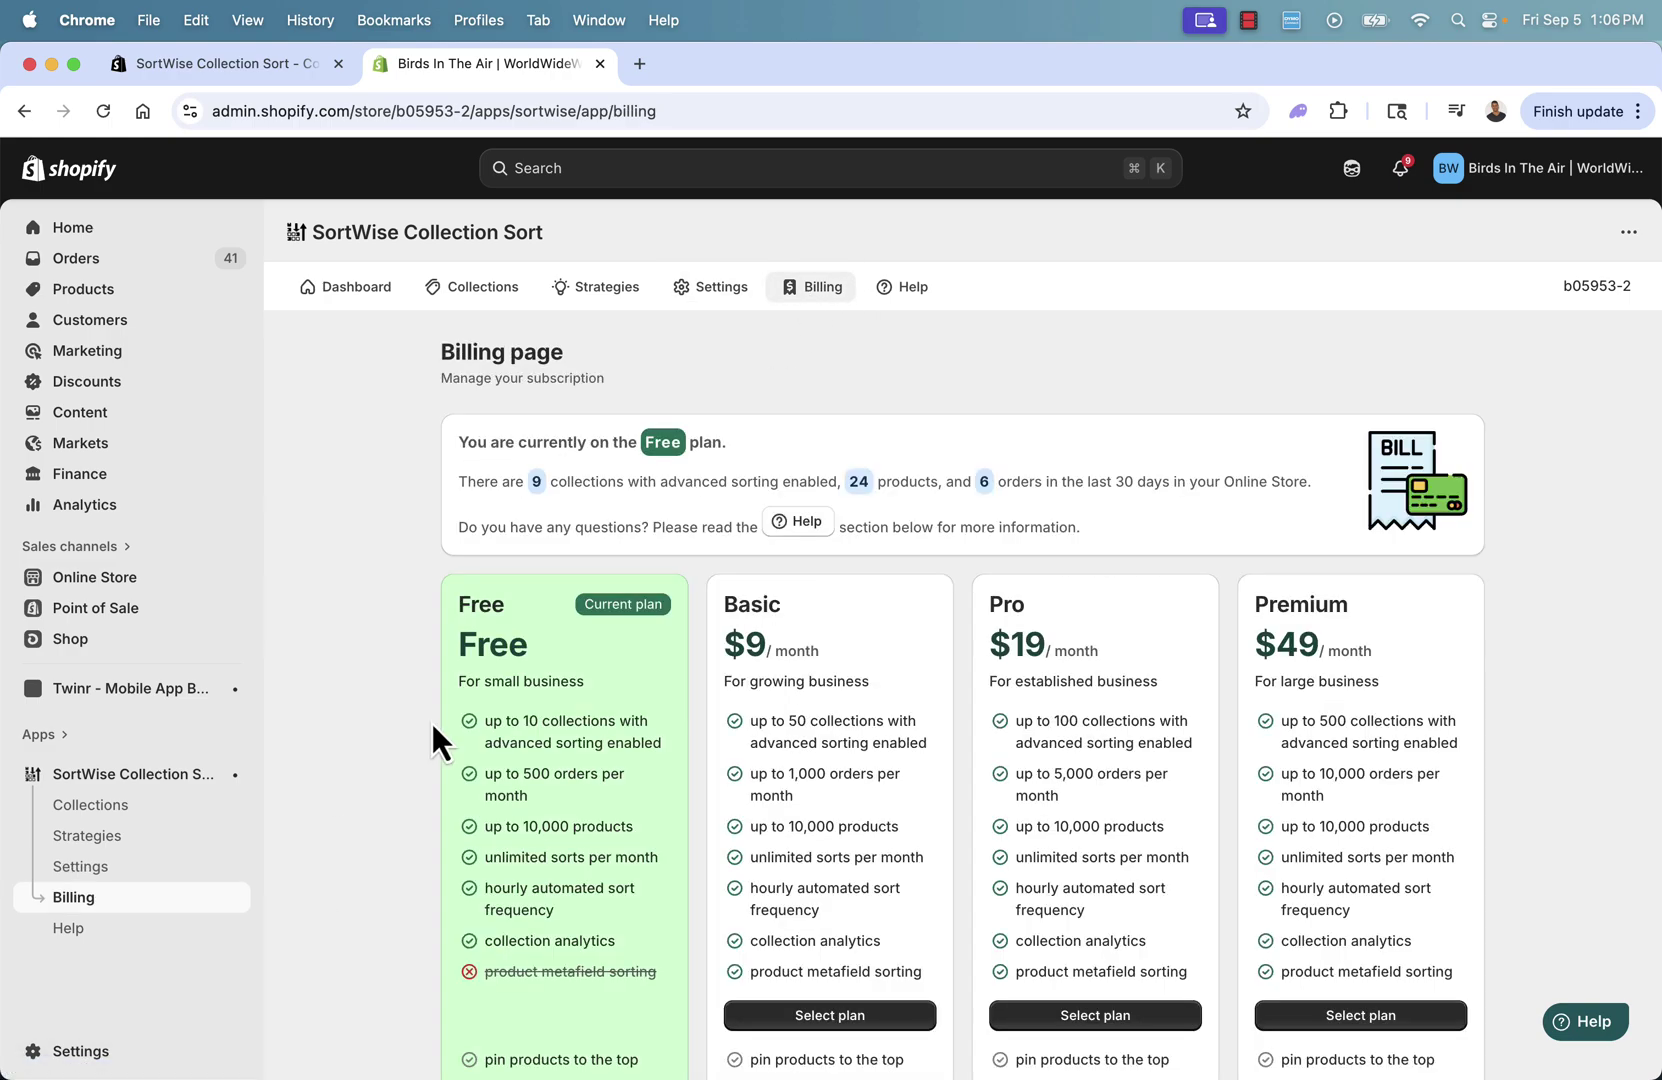
pyautogui.scroll(-5, 444, 718)
pyautogui.scroll(5, 444, 718)
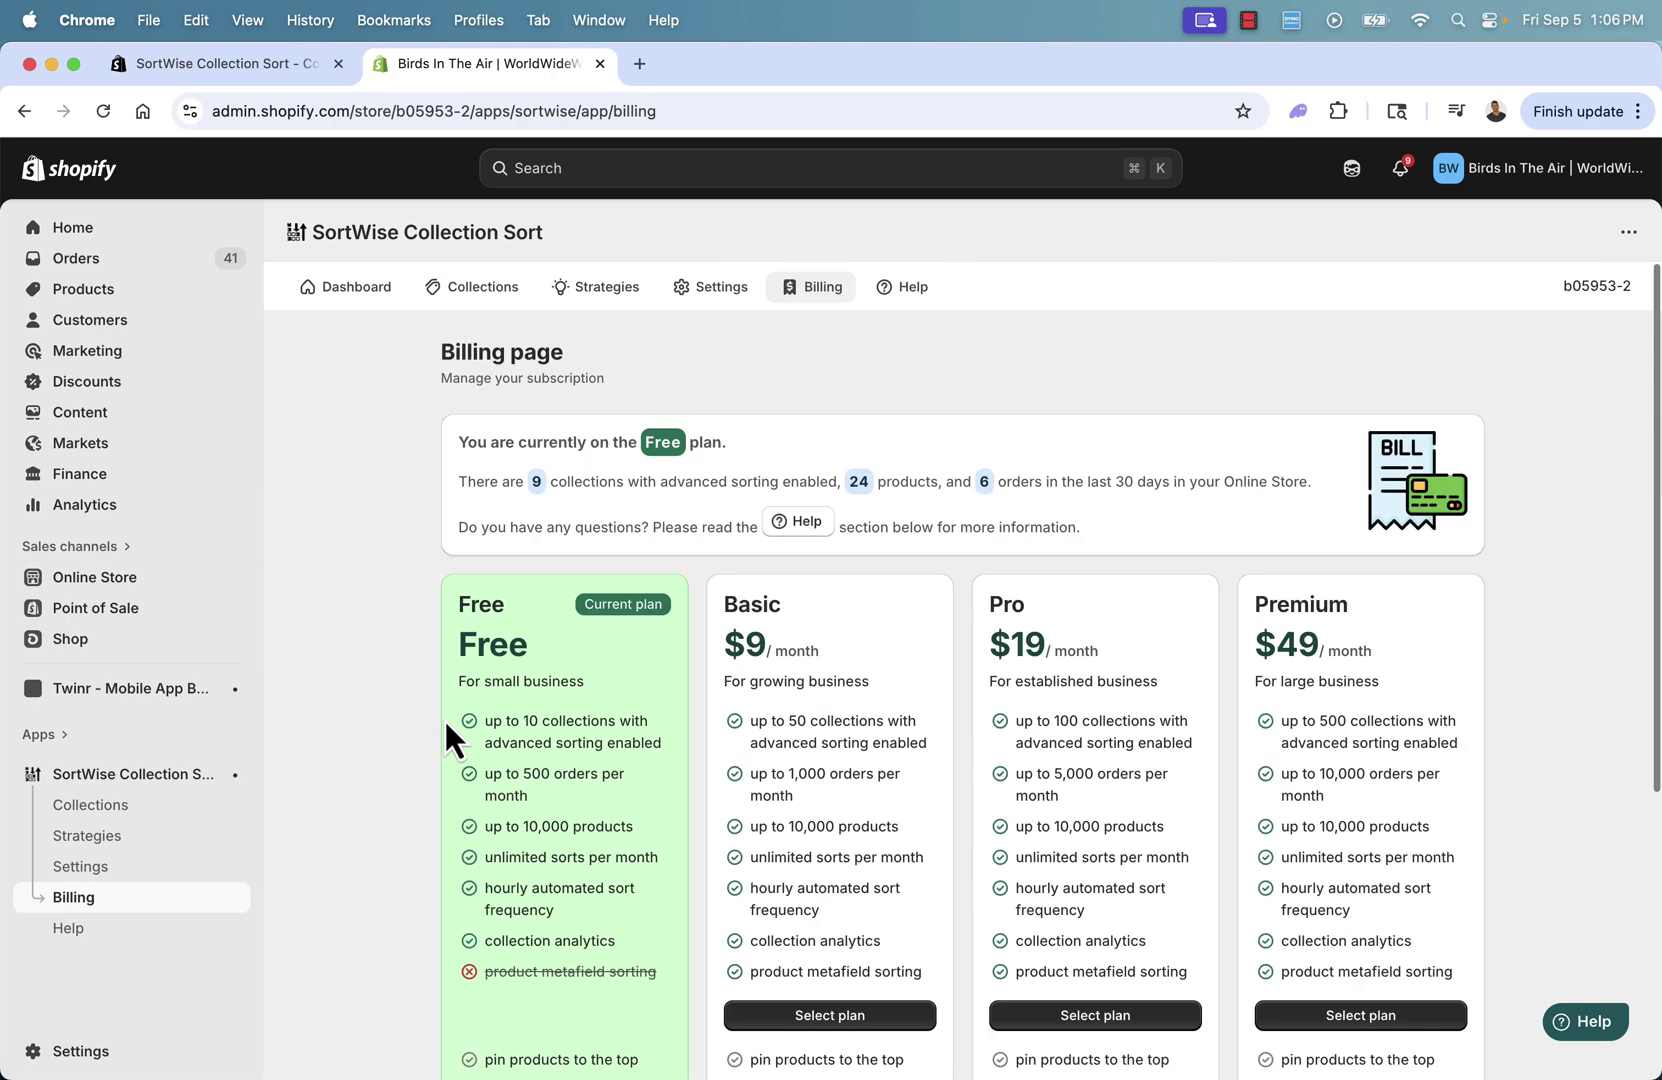
pyautogui.click(895, 289)
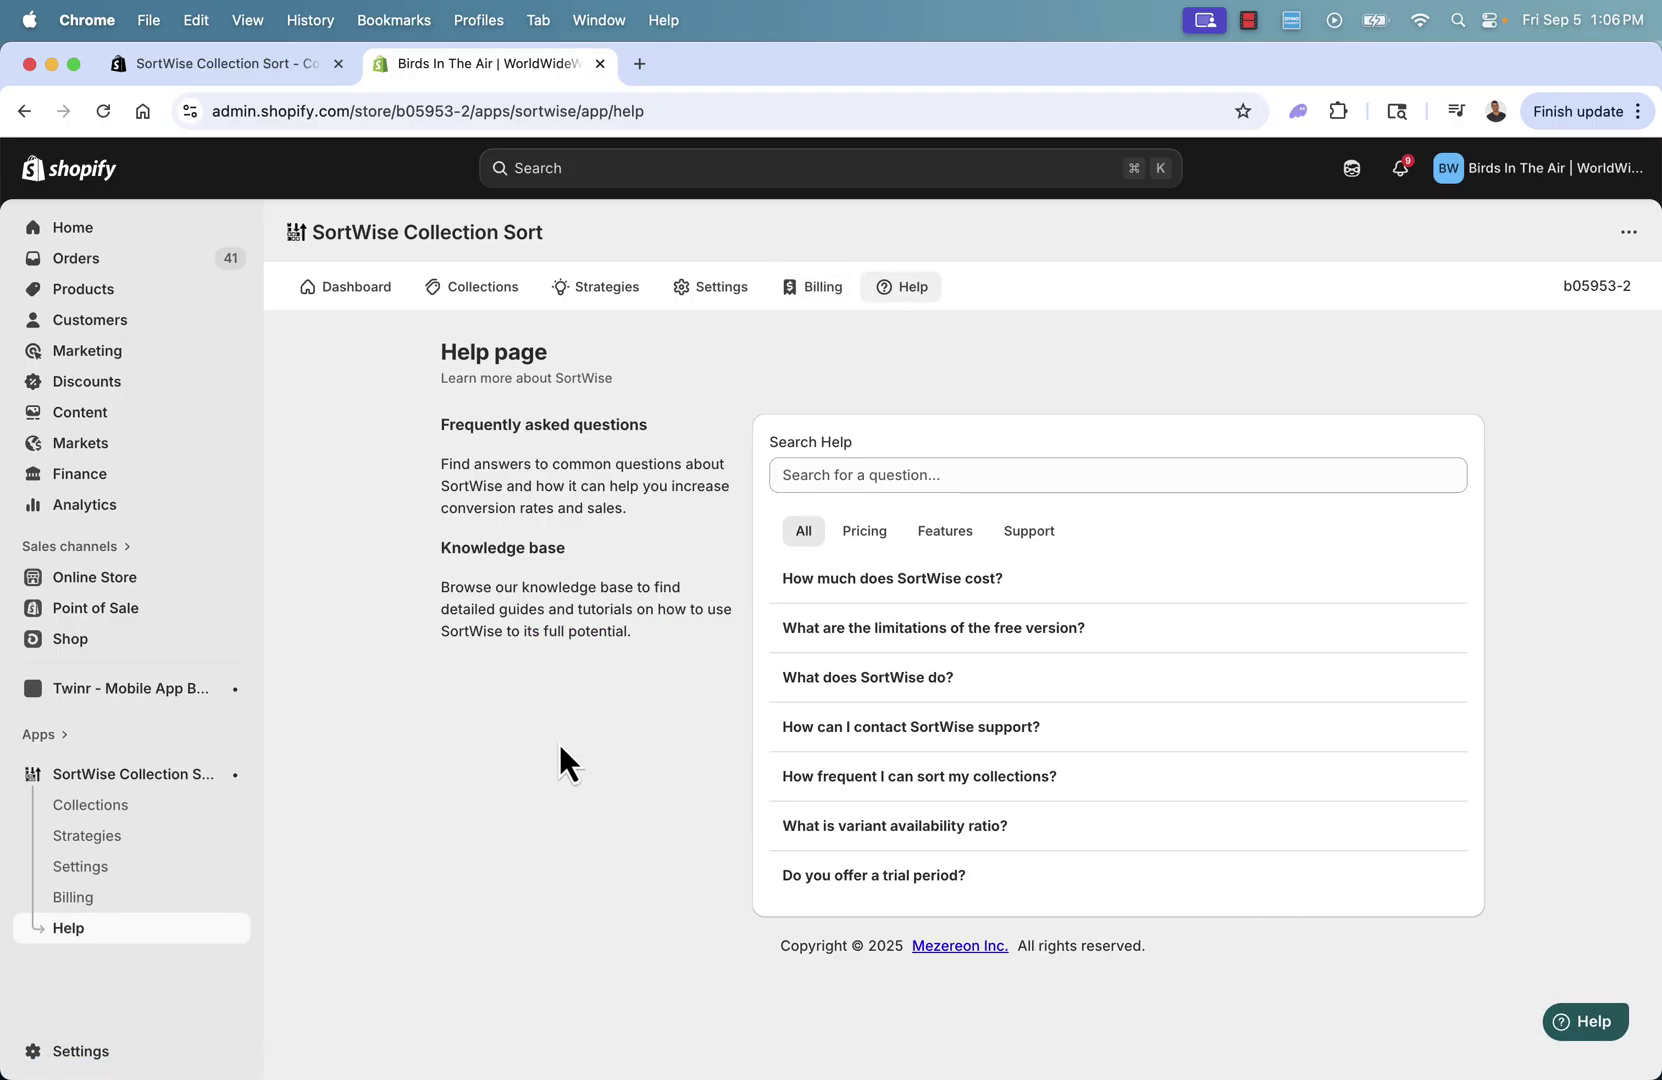
pyautogui.click(357, 290)
# Reopen the strategies list from the dashboard's 'Explore existing sorting strategies' step
pyautogui.scroll(-5, 620, 694)
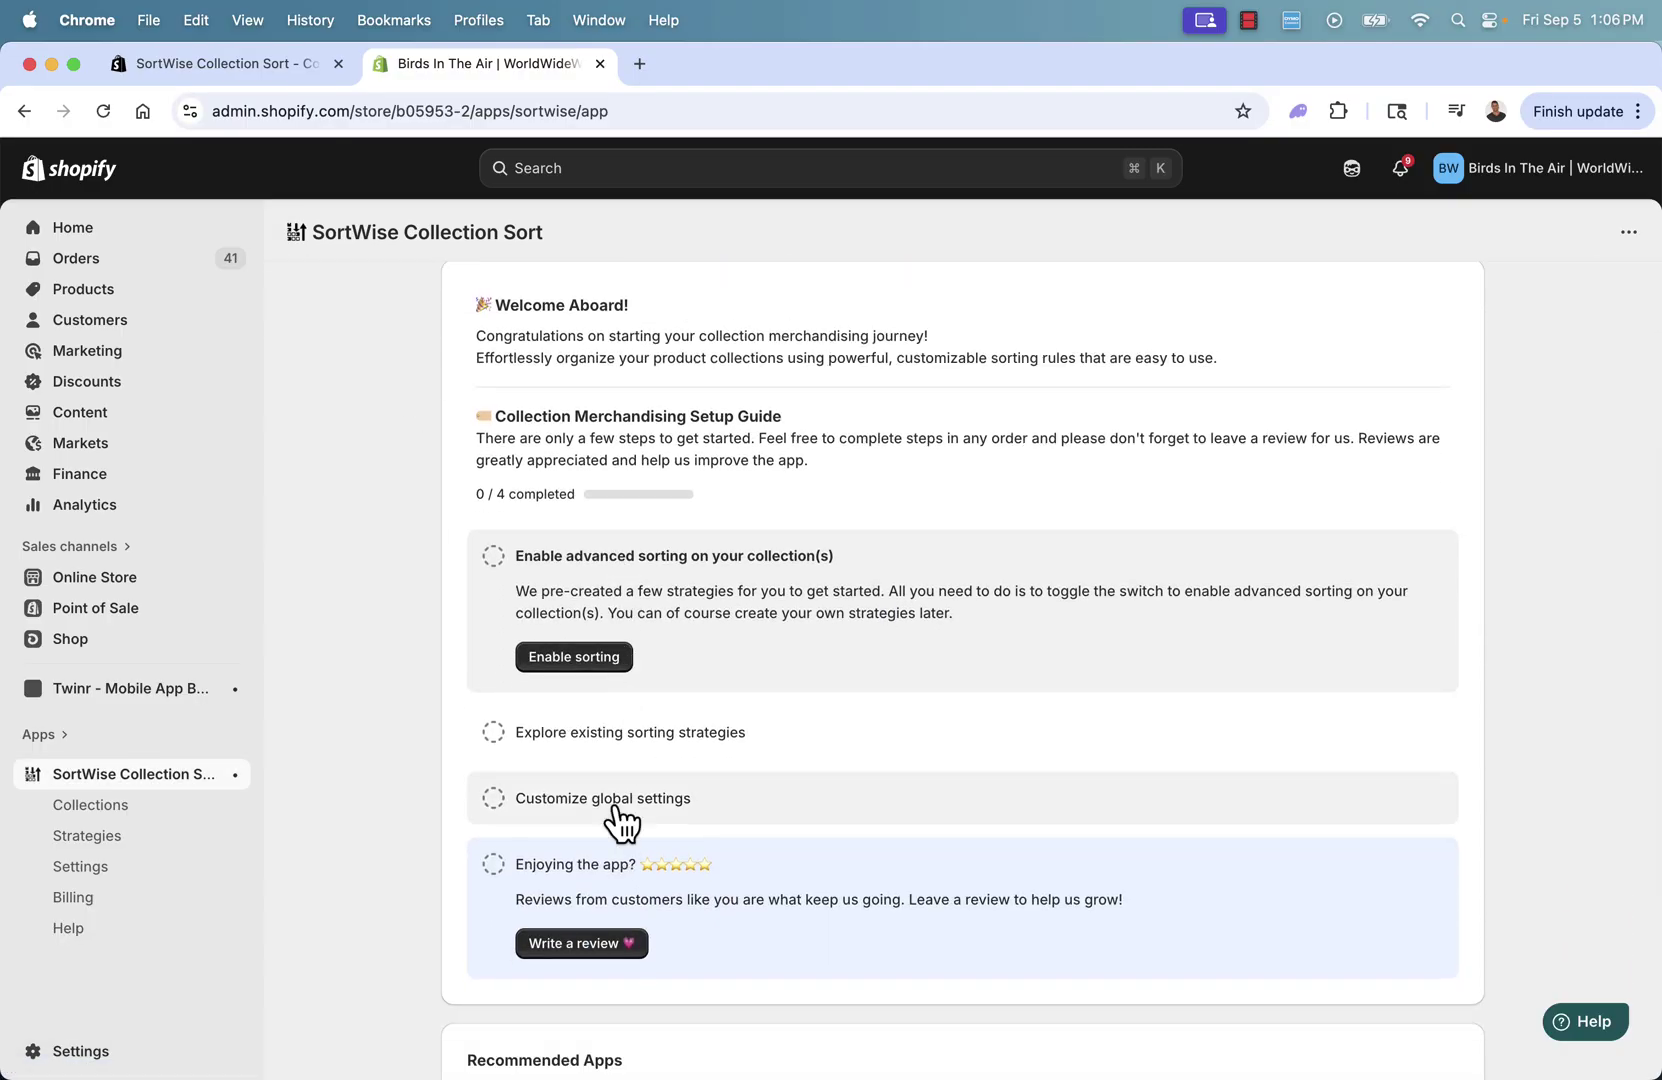
pyautogui.click(616, 735)
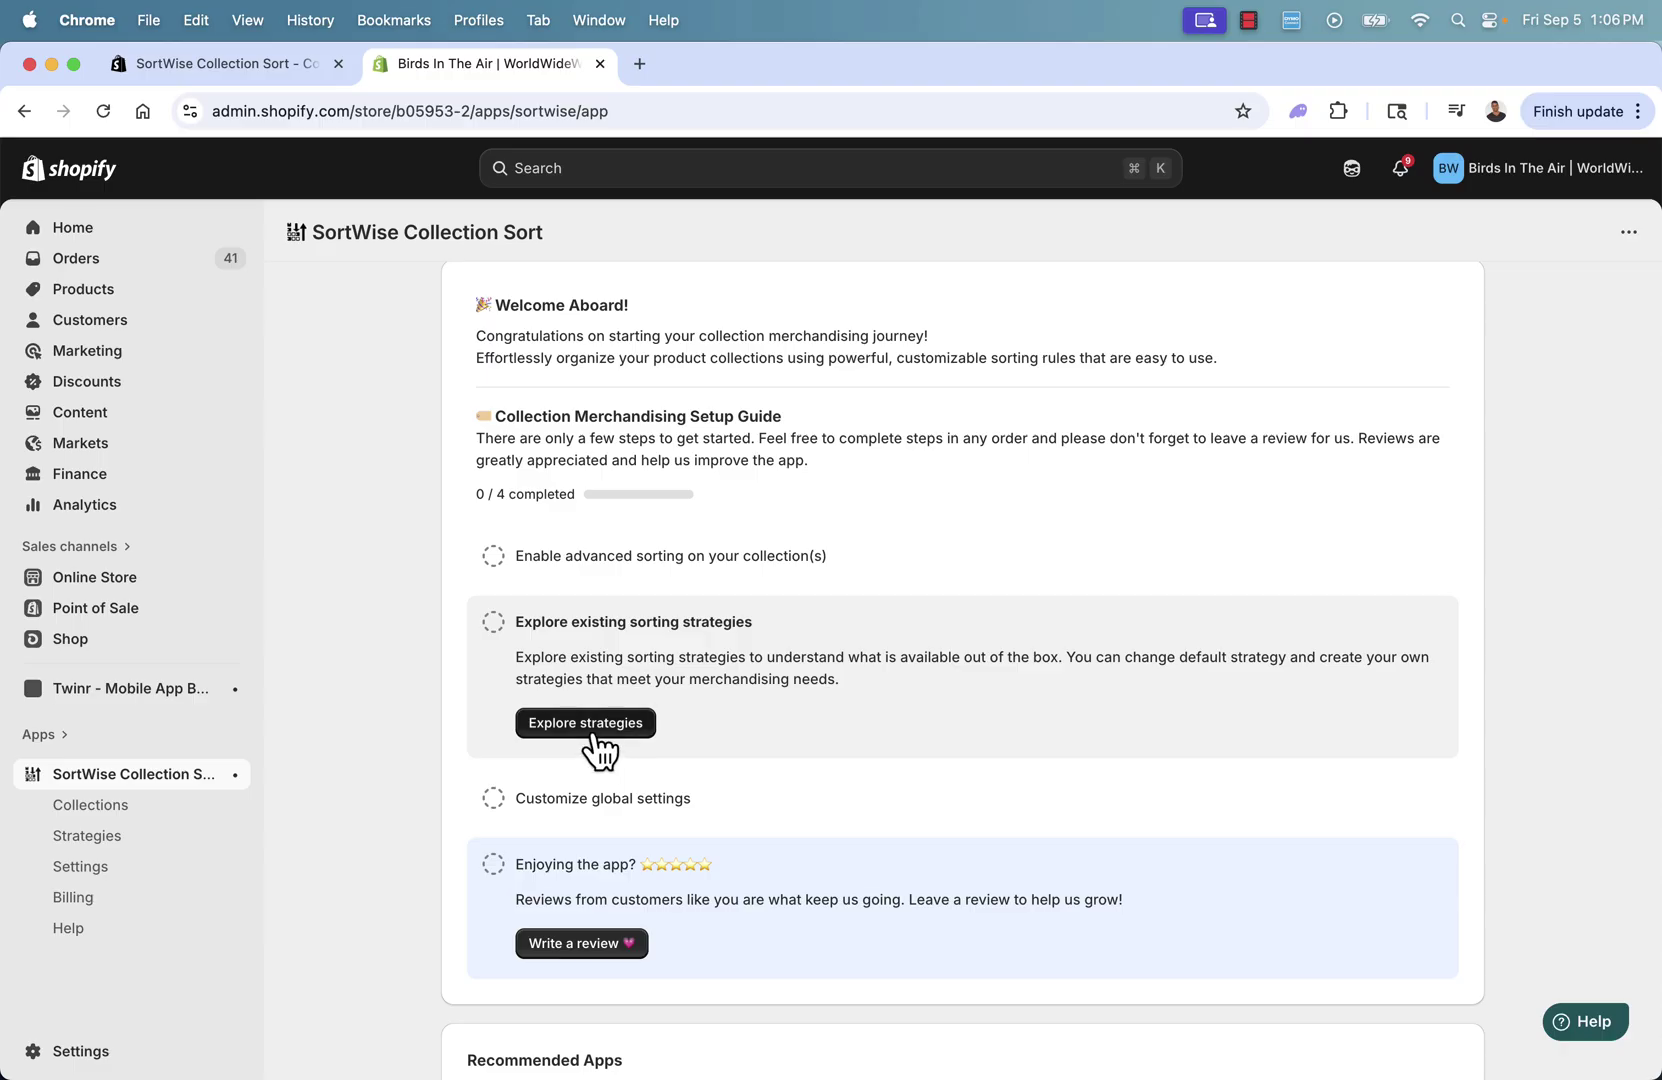
pyautogui.click(595, 728)
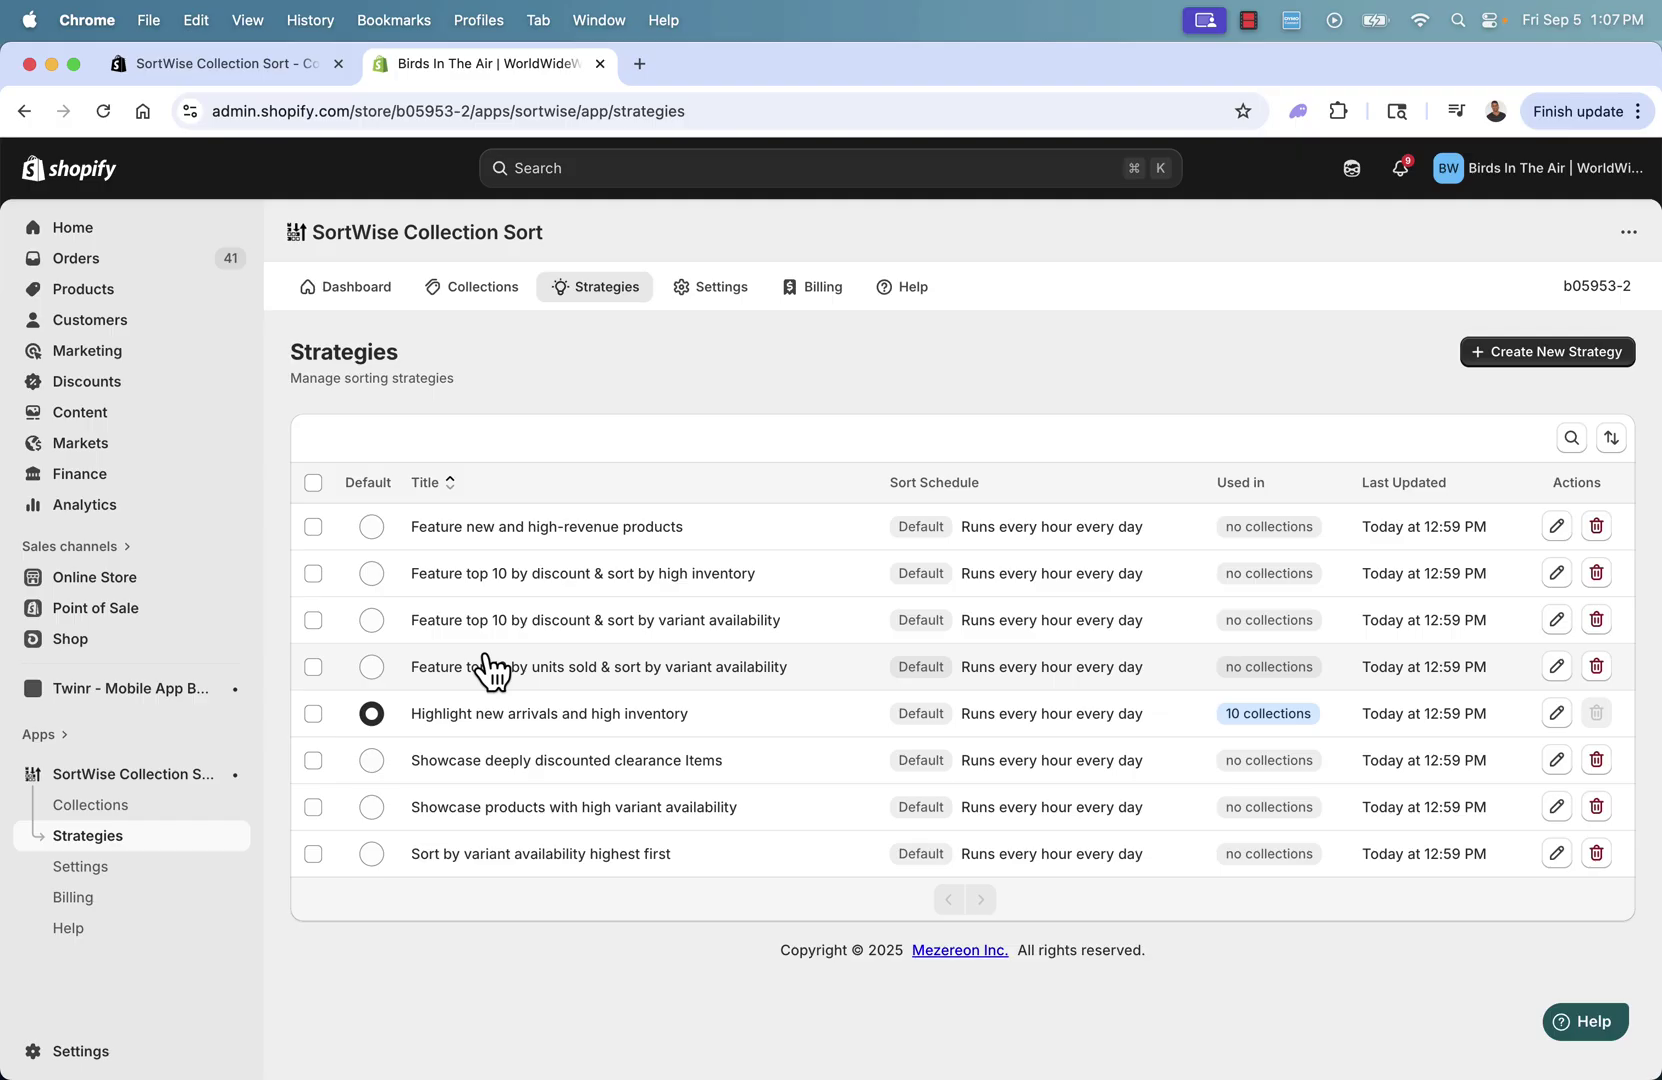
# Pick the Default radio button in the 'Feature top 10 by units sold' row
pyautogui.click(371, 666)
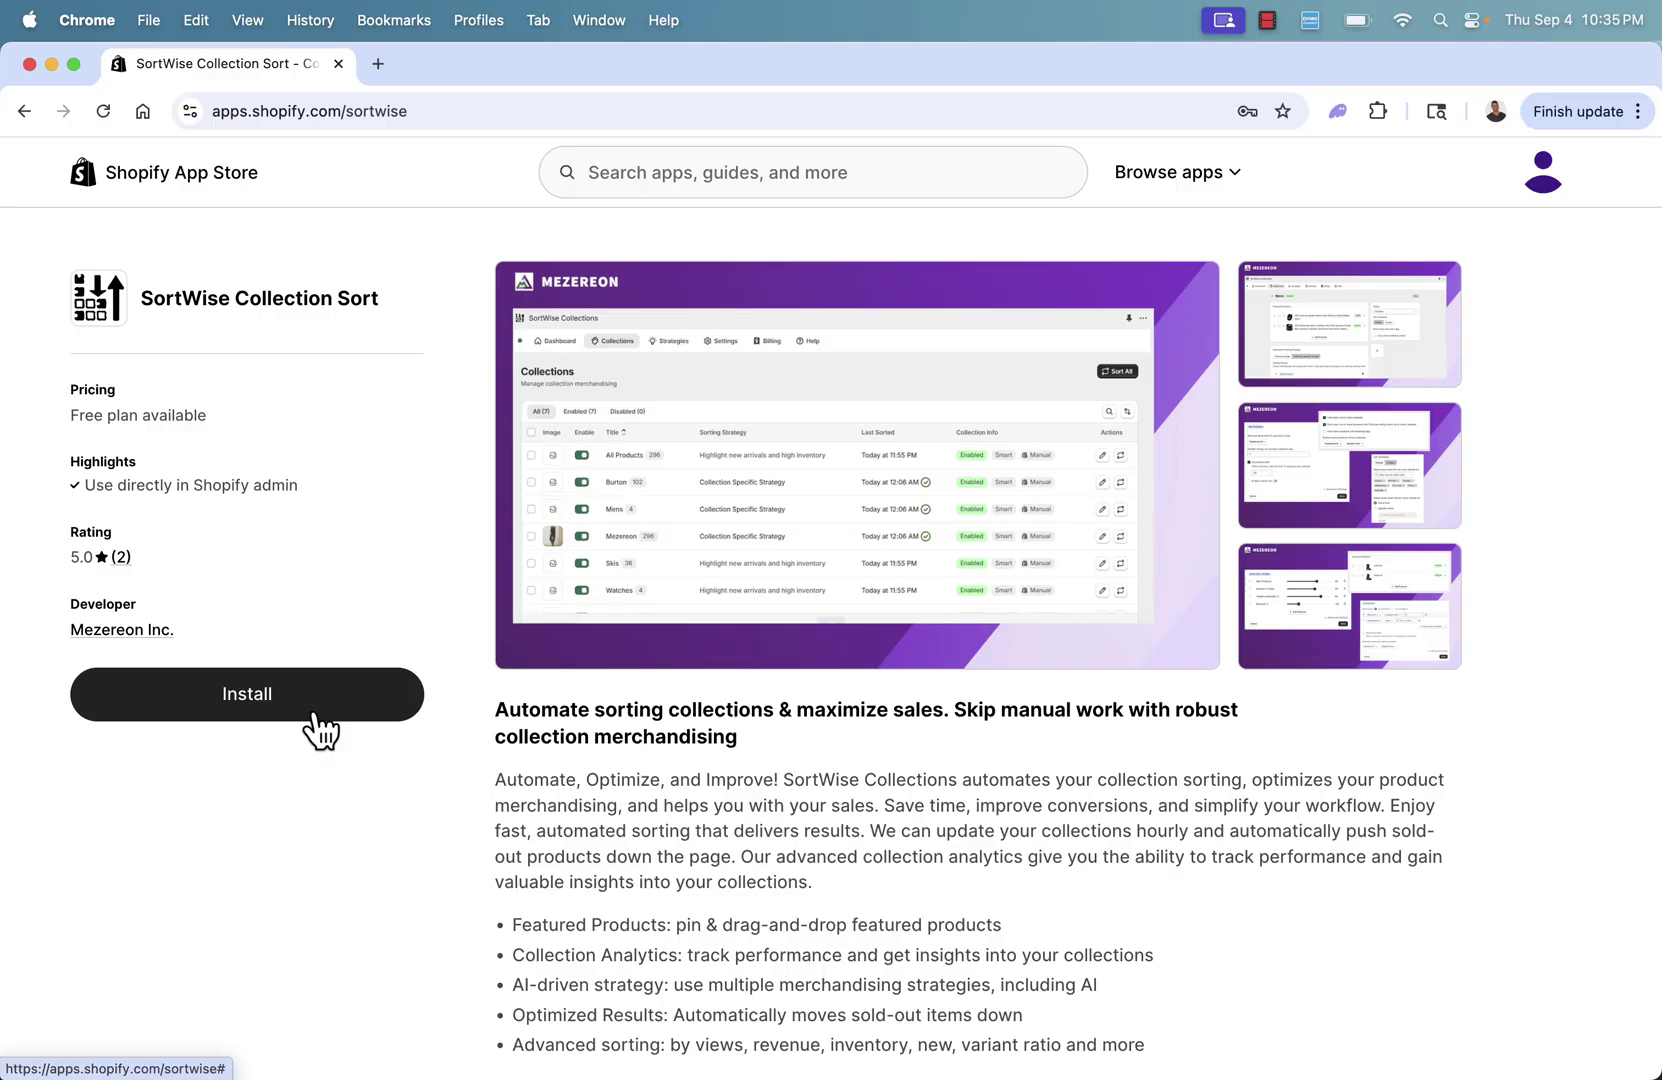
pyautogui.scroll(-15, 316, 716)
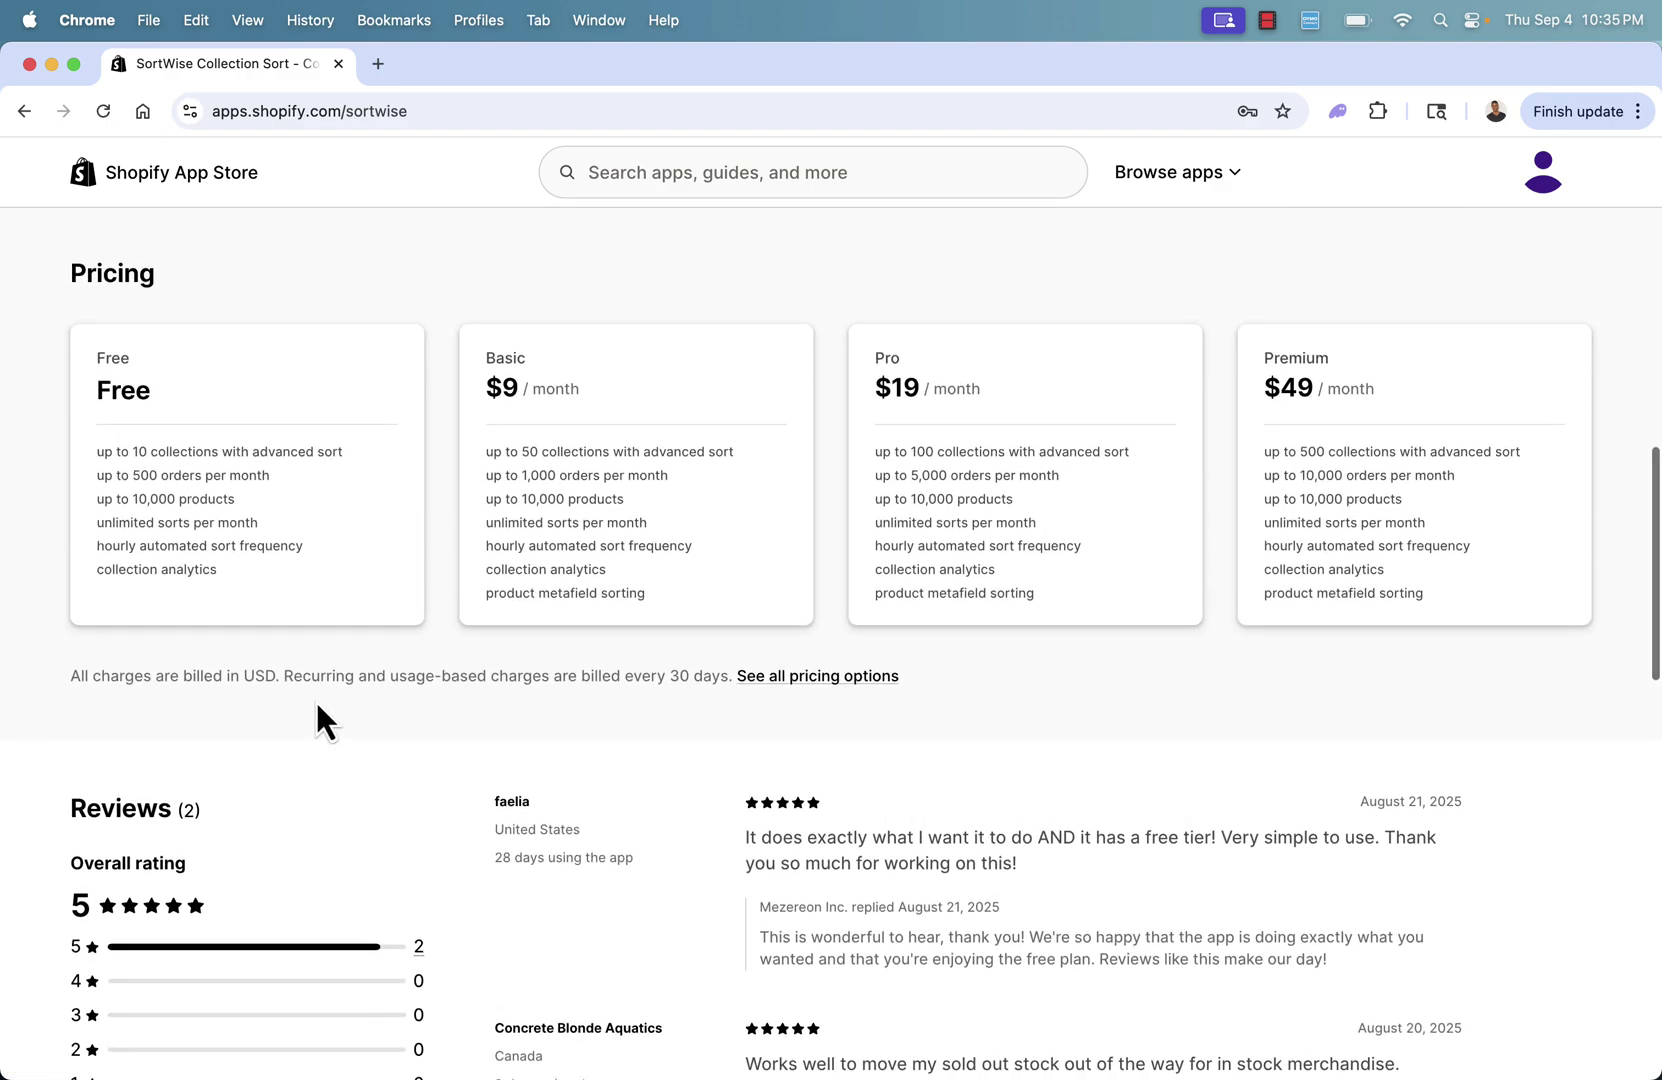
pyautogui.scroll(15, 317, 704)
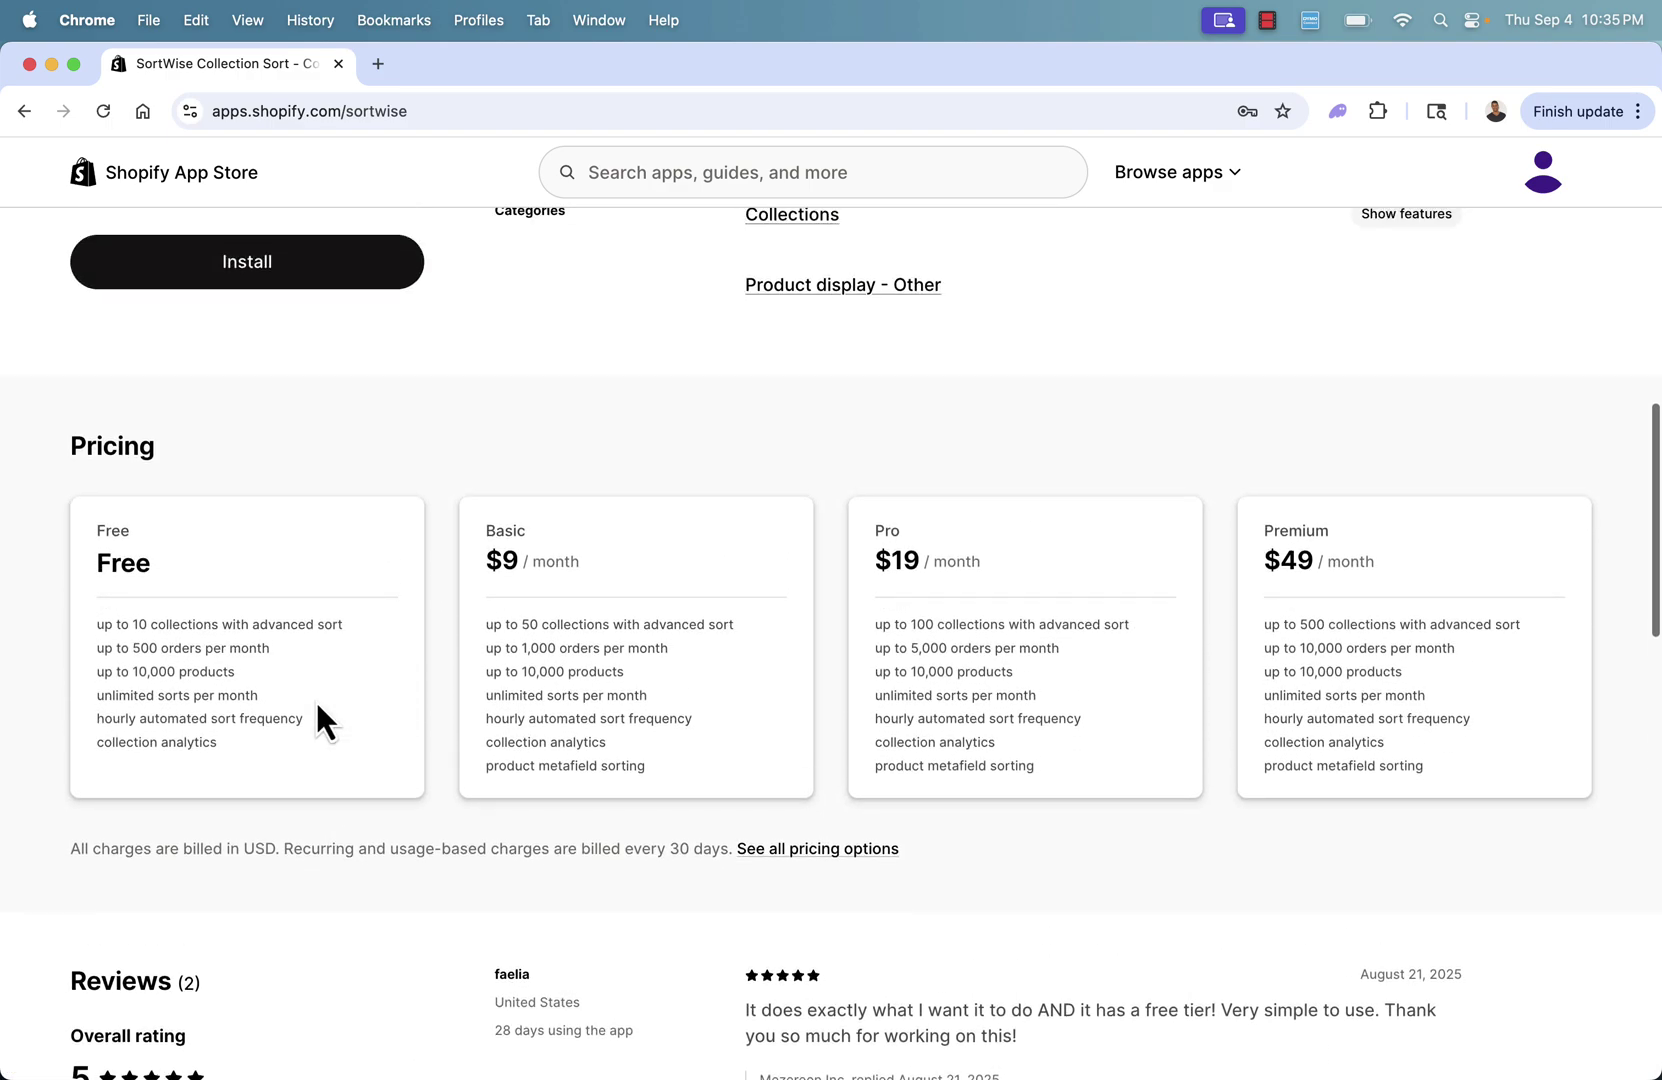